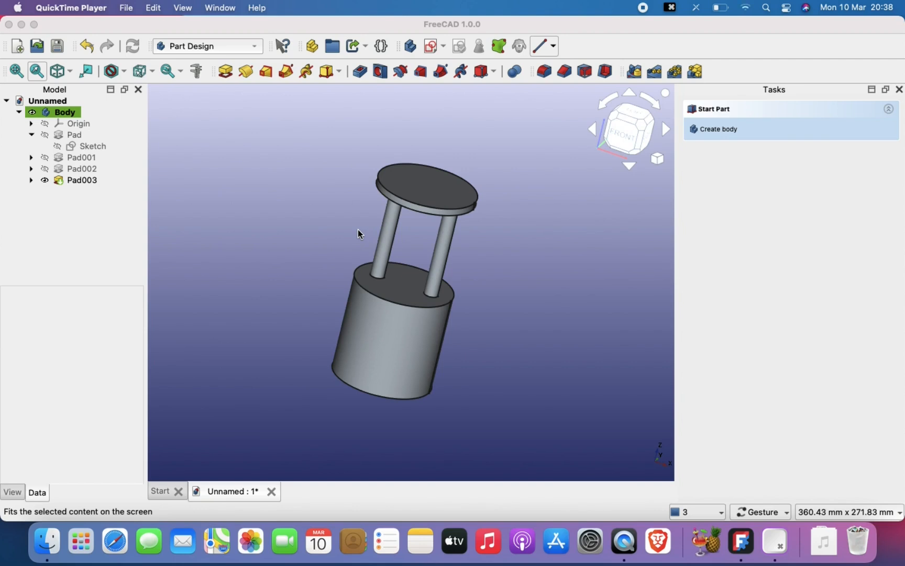
- Examine the finished part with its cylindrical base, two posts and top disc from several angles
{"action": "left_click_drag", "start_coordinate": [451, 297], "coordinate": [384, 299]}
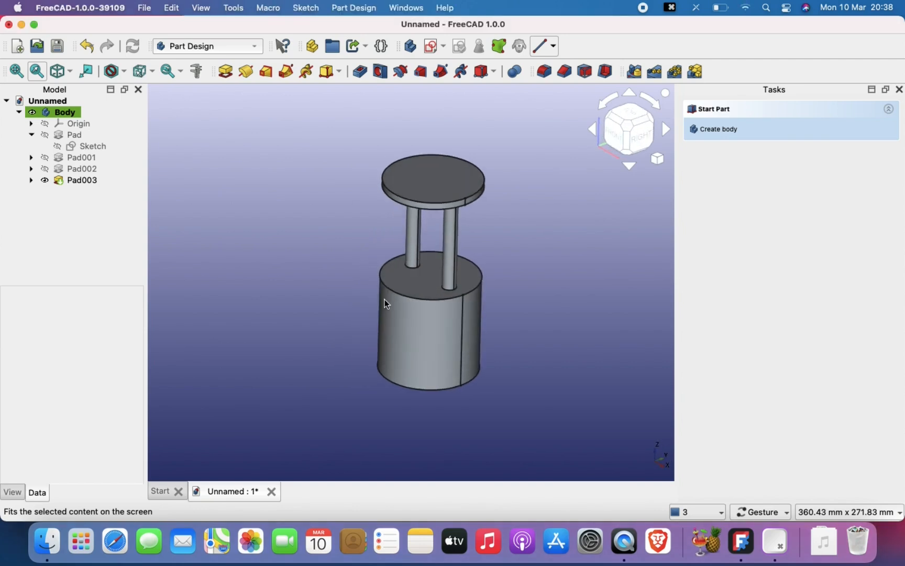
{"action": "right_click_drag", "start_coordinate": [506, 260], "coordinate": [469, 293]}
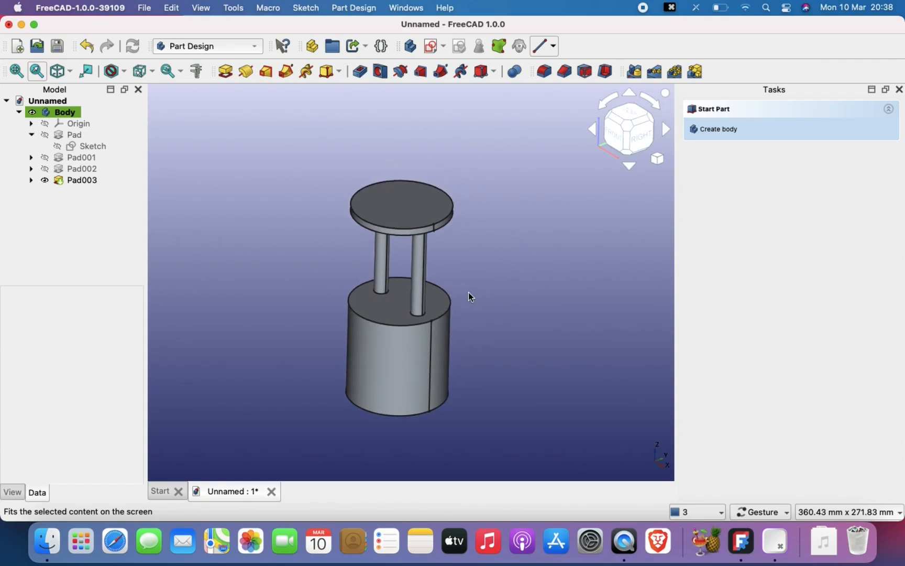
{"action": "left_click_drag", "start_coordinate": [468, 297], "coordinate": [495, 327]}
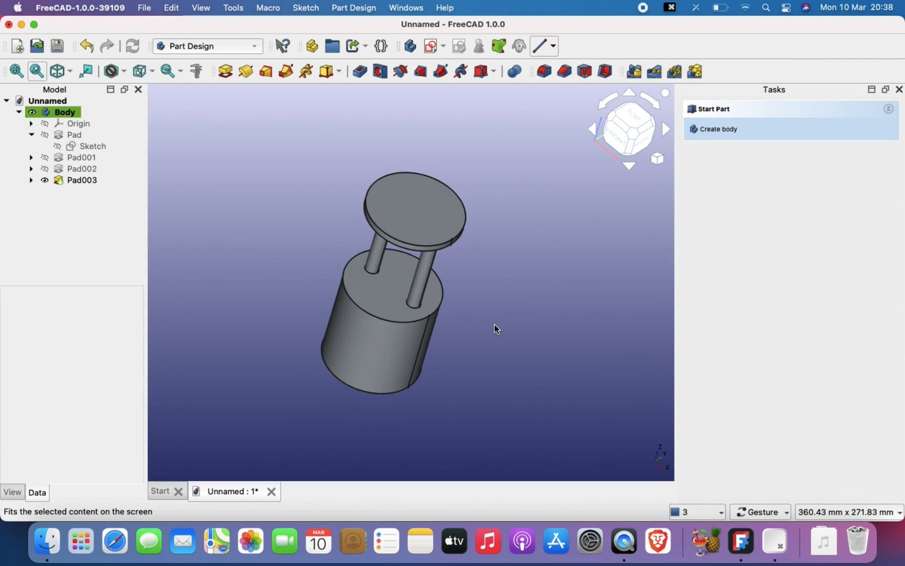
{"action": "scroll", "coordinate": [494, 325], "scroll_direction": "up", "scroll_amount": 3}
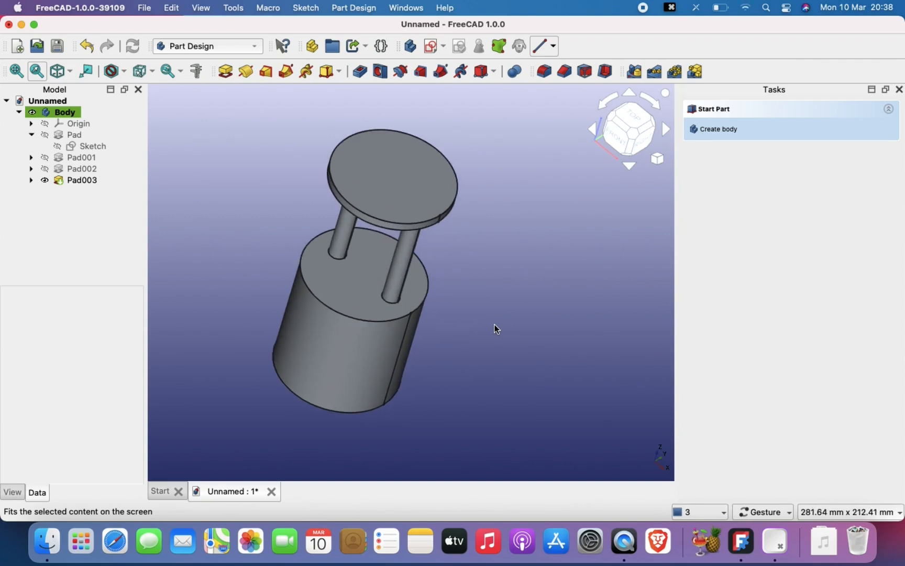
{"action": "right_click_drag", "start_coordinate": [494, 325], "coordinate": [559, 341]}
{"action": "left_click_drag", "start_coordinate": [559, 341], "coordinate": [528, 317]}
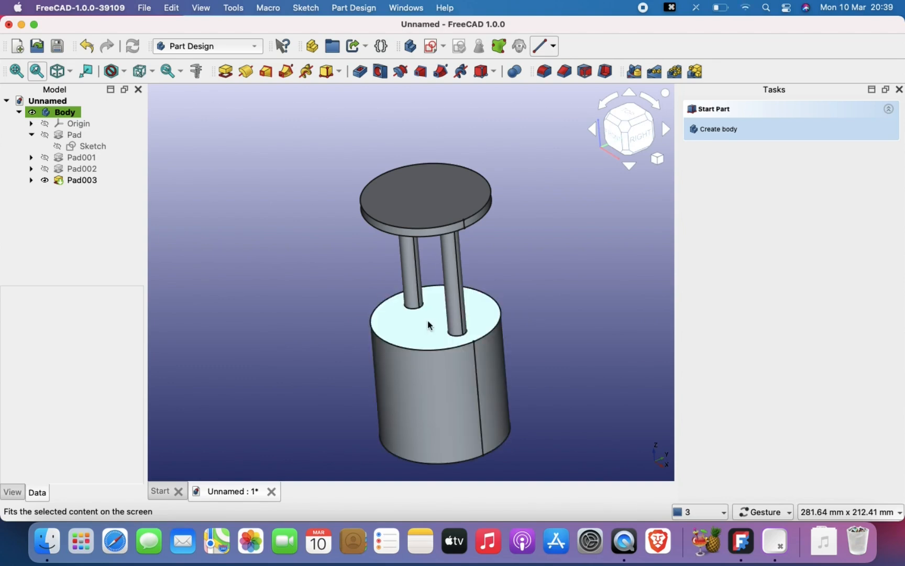
{"action": "scroll", "coordinate": [421, 309], "scroll_direction": "right", "scroll_amount": 5}
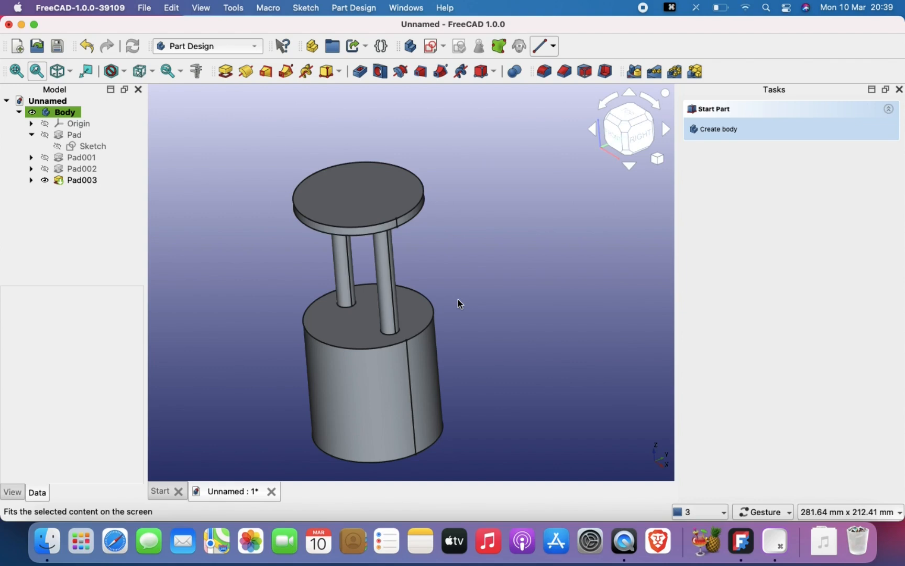
- Create a new document and start a sketch on the XY plane
{"action": "key", "text": "super+n"}
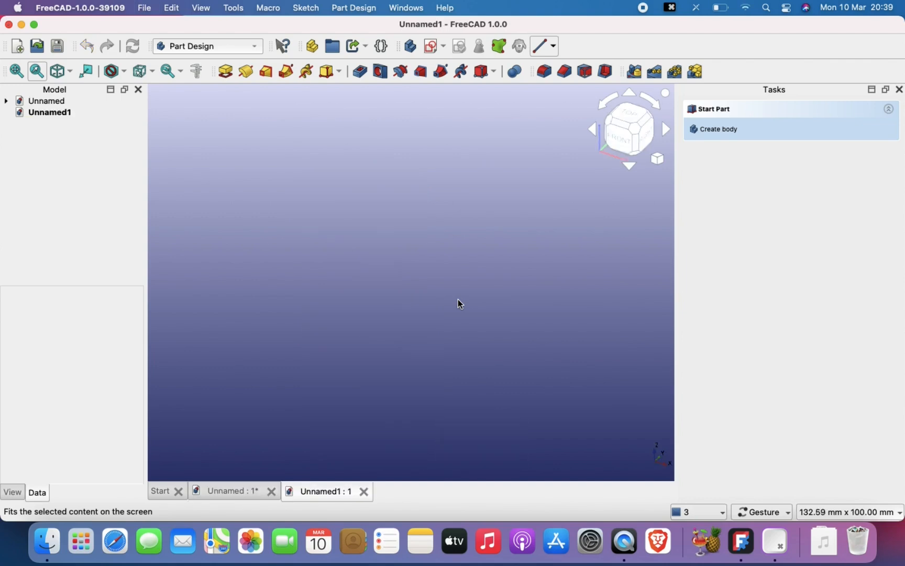
{"action": "left_click", "coordinate": [430, 46]}
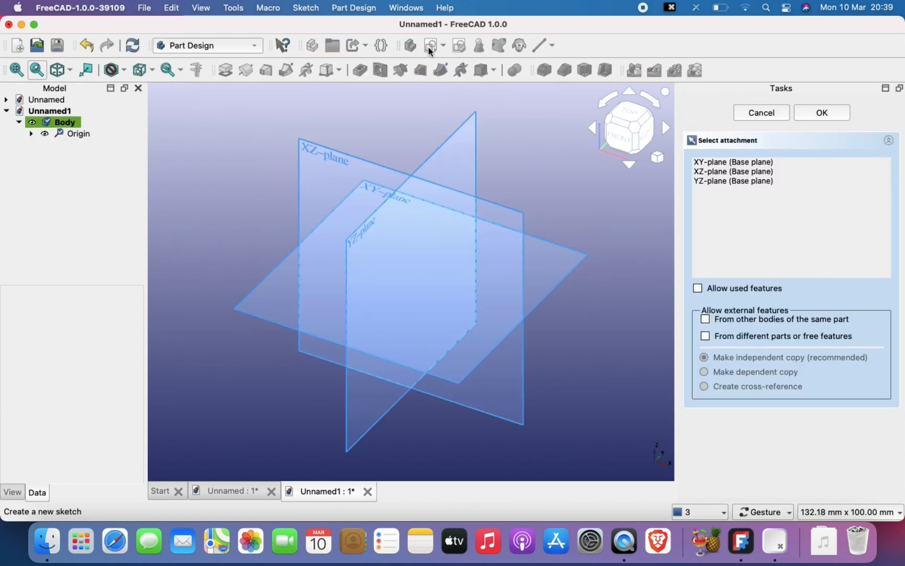
{"action": "left_click", "coordinate": [371, 195]}
- Draw a rectangle 20 mm wide and 30 mm high from the origin and close the sketch
{"action": "right_click_drag", "start_coordinate": [393, 267], "coordinate": [306, 317]}
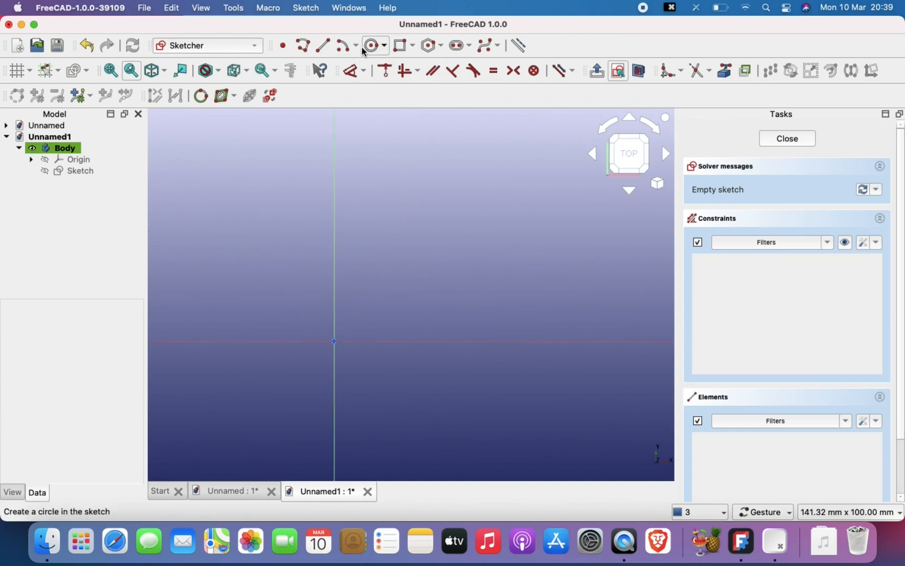
{"action": "left_click", "coordinate": [400, 46]}
{"action": "left_click", "coordinate": [350, 330]}
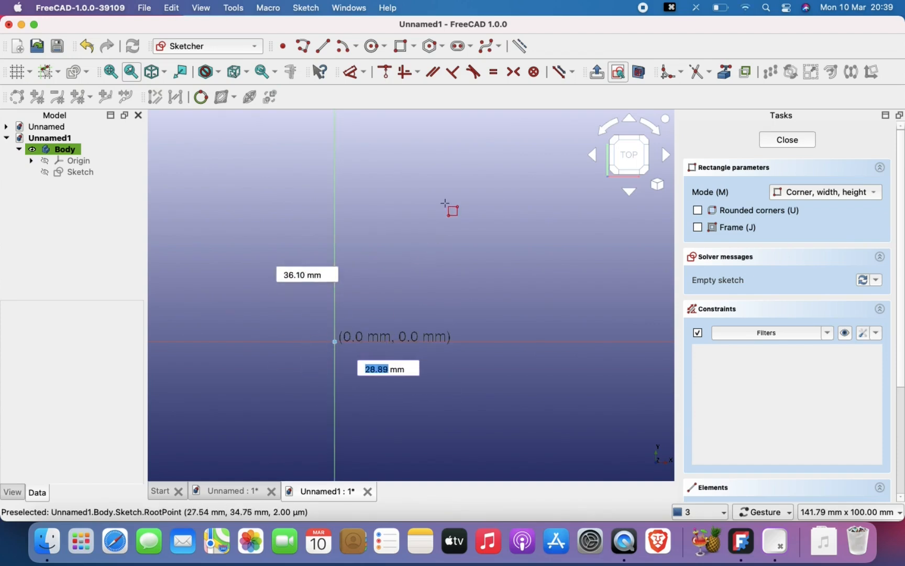
{"action": "type", "text": "20"}
{"action": "key", "text": "Tab"}
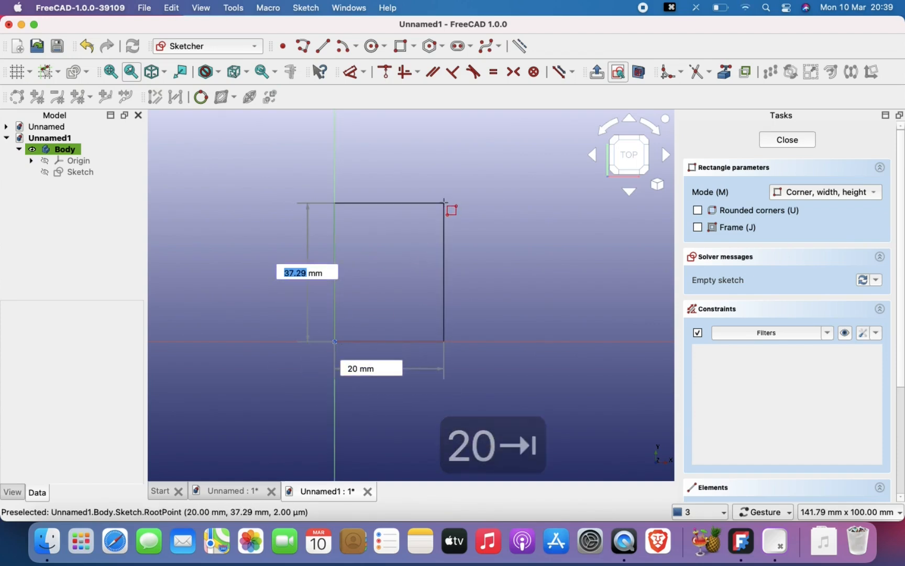
{"action": "type", "text": "30"}
{"action": "key", "text": "Return"}
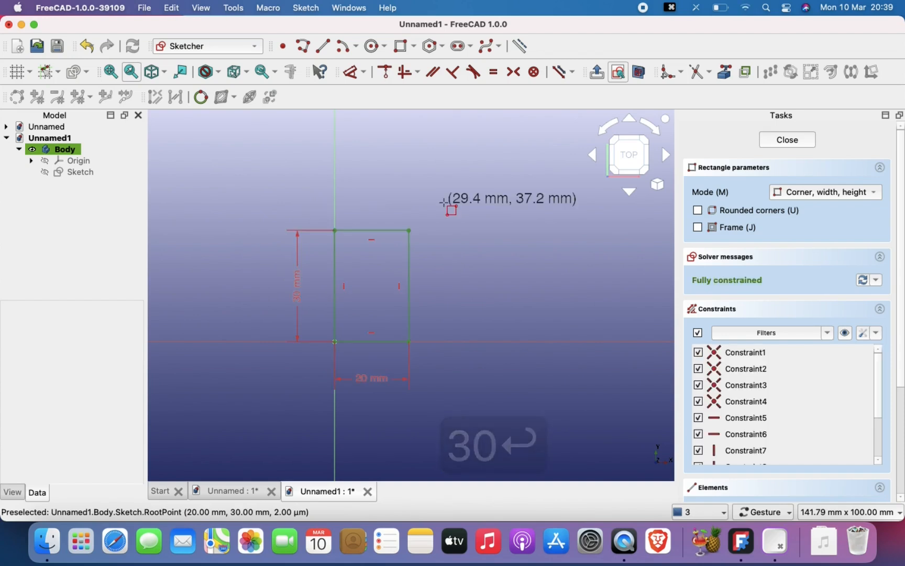
{"action": "scroll", "coordinate": [433, 292], "scroll_direction": "up", "scroll_amount": 1}
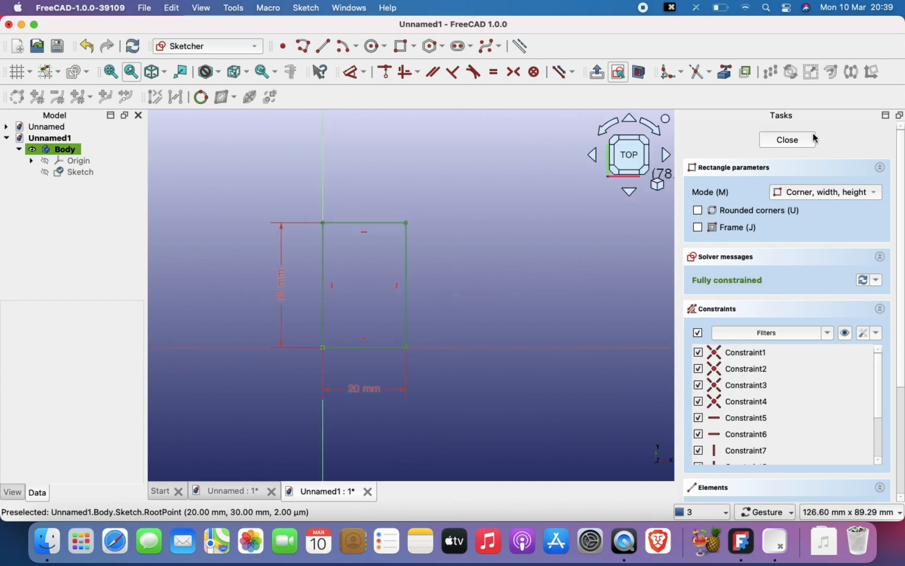
{"action": "left_click", "coordinate": [788, 140]}
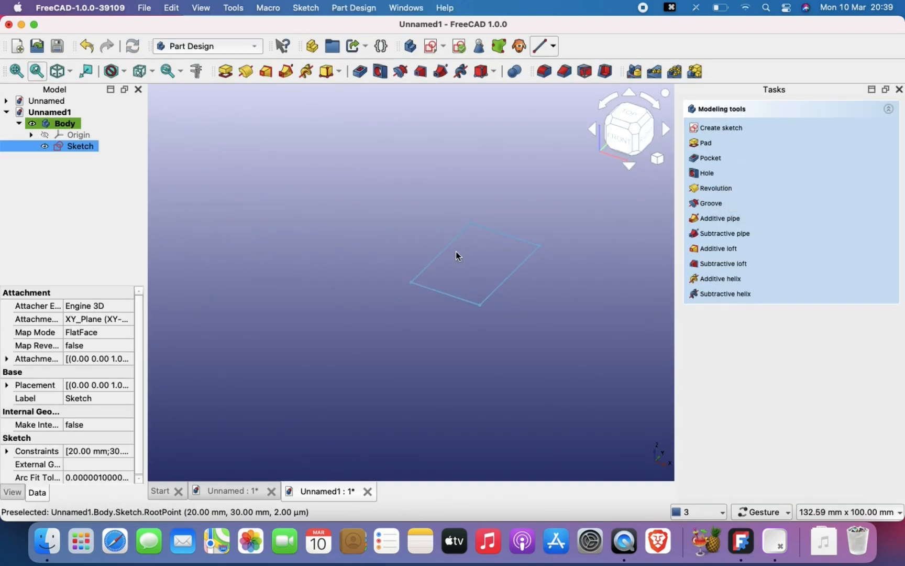
- Try padding the rectangle sketch to a length of 40 mm and undo the pad
{"action": "left_click", "coordinate": [225, 76]}
{"action": "right_click_drag", "start_coordinate": [313, 203], "coordinate": [215, 244]}
{"action": "left_click", "coordinate": [788, 184]}
{"action": "key", "text": "BackSpace"}
{"action": "type", "text": "4"}
{"action": "key", "text": "Return"}
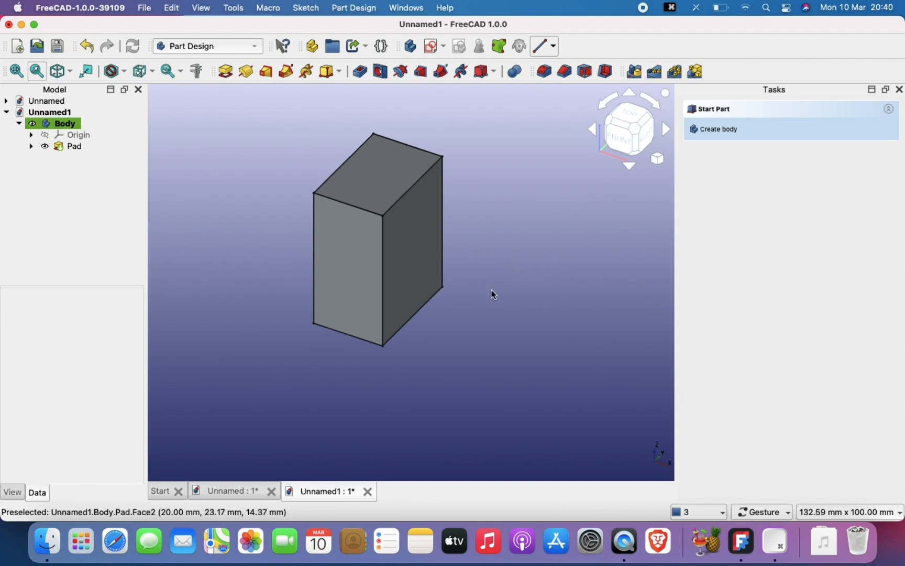
{"action": "key", "text": "super+z"}
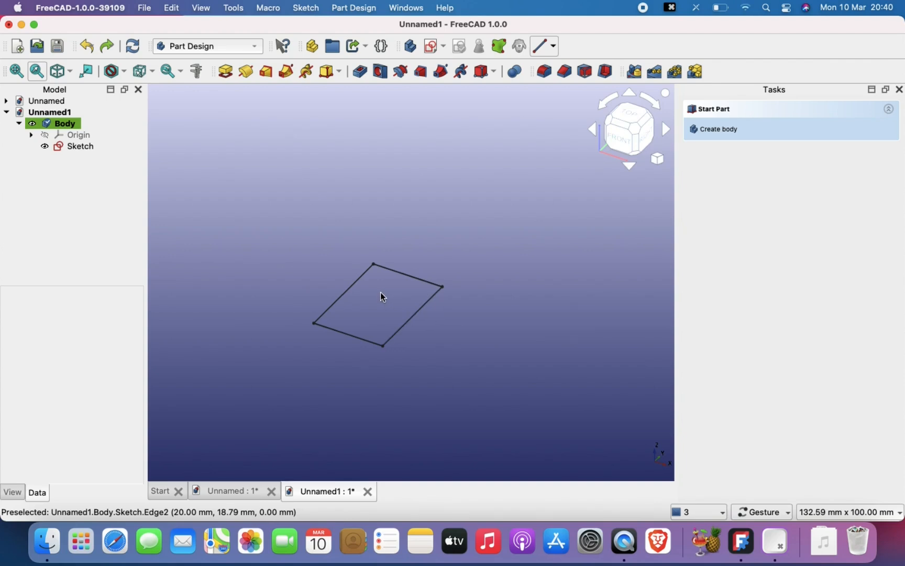
- Start a pad of the rectangle sketch and set its length to 90 mm
{"action": "left_click", "coordinate": [83, 147]}
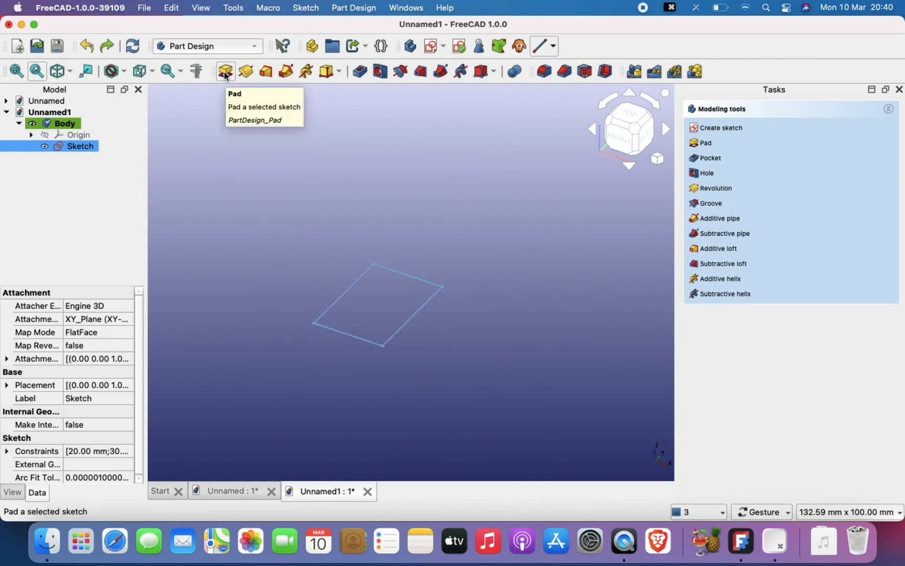
{"action": "left_click", "coordinate": [225, 74]}
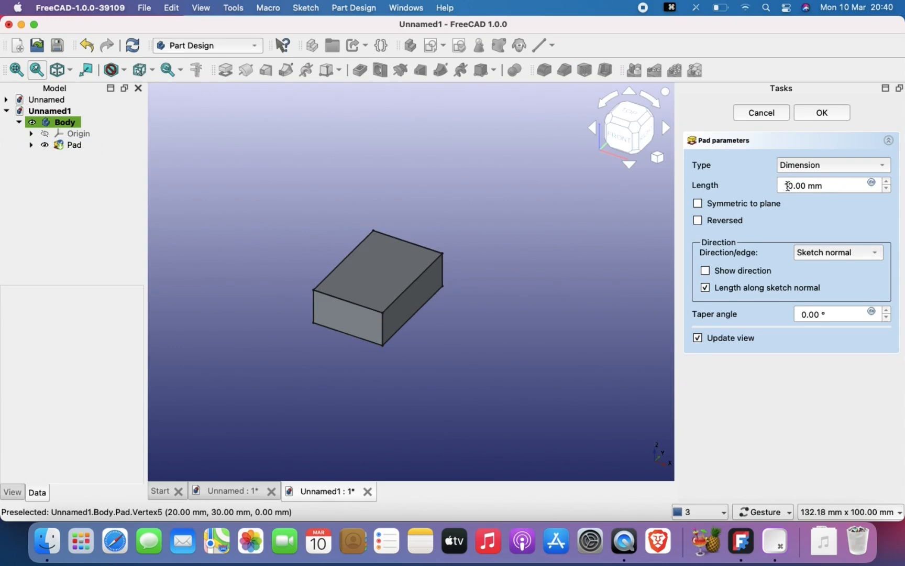
{"action": "left_click", "coordinate": [788, 186]}
{"action": "key", "text": "BackSpace"}
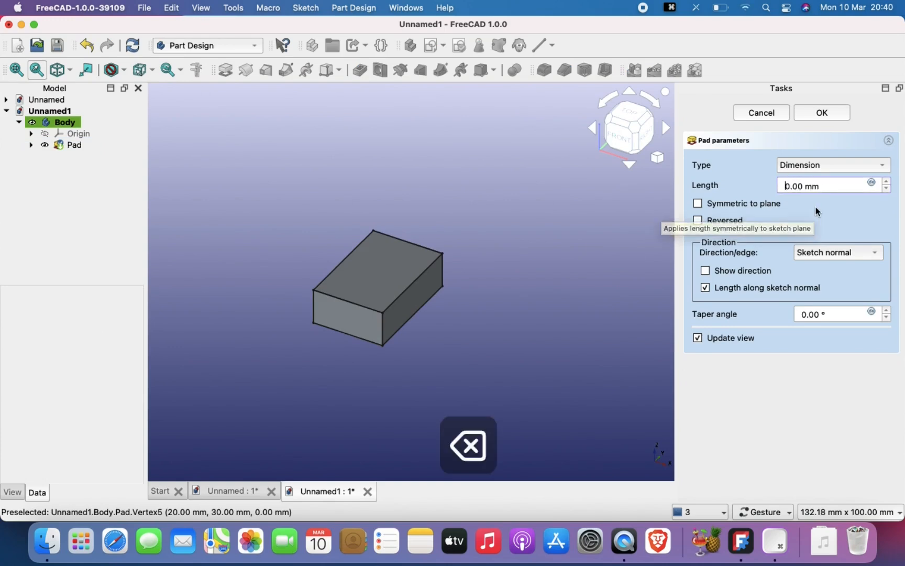
{"action": "type", "text": "9"}
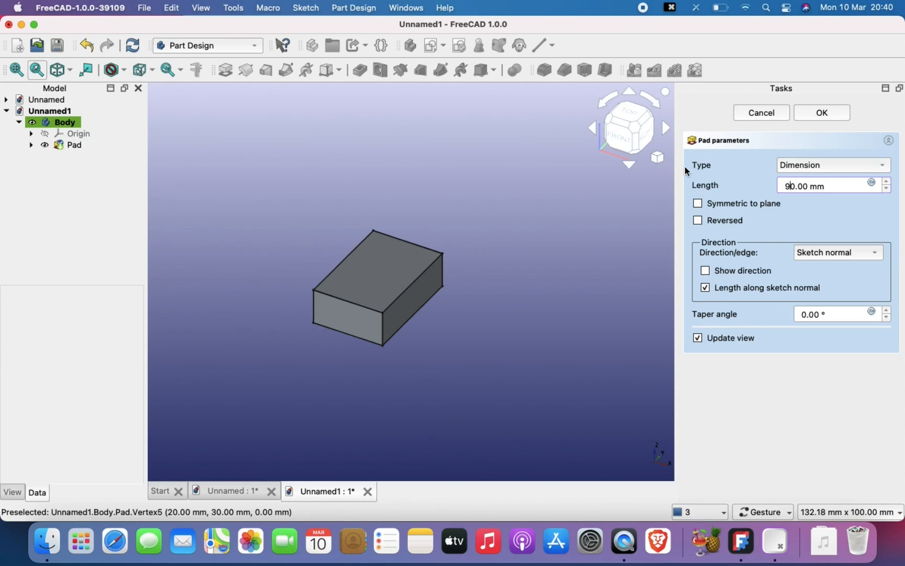
{"action": "scroll", "coordinate": [417, 284], "scroll_direction": "down", "scroll_amount": 2}
{"action": "right_click_drag", "start_coordinate": [417, 284], "coordinate": [394, 372]}
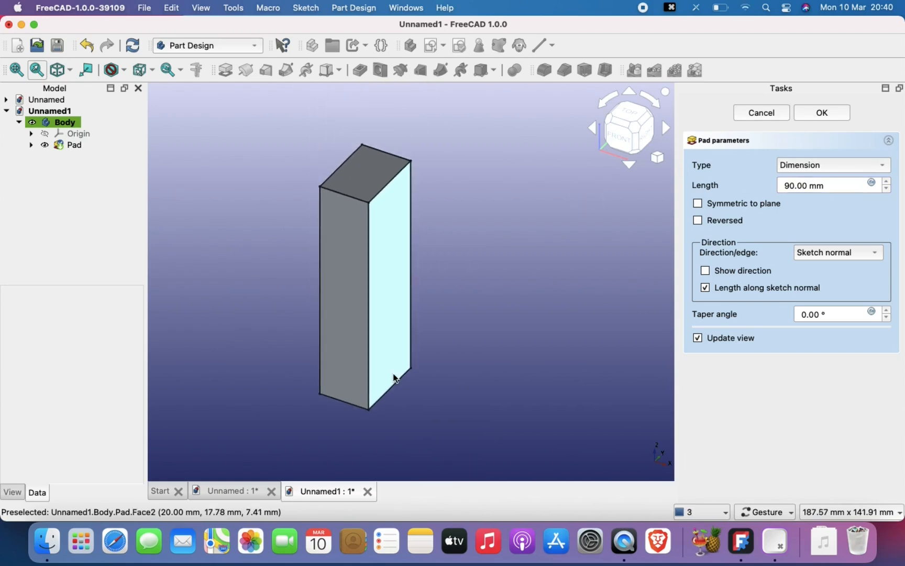
{"action": "right_click_drag", "start_coordinate": [549, 325], "coordinate": [573, 301]}
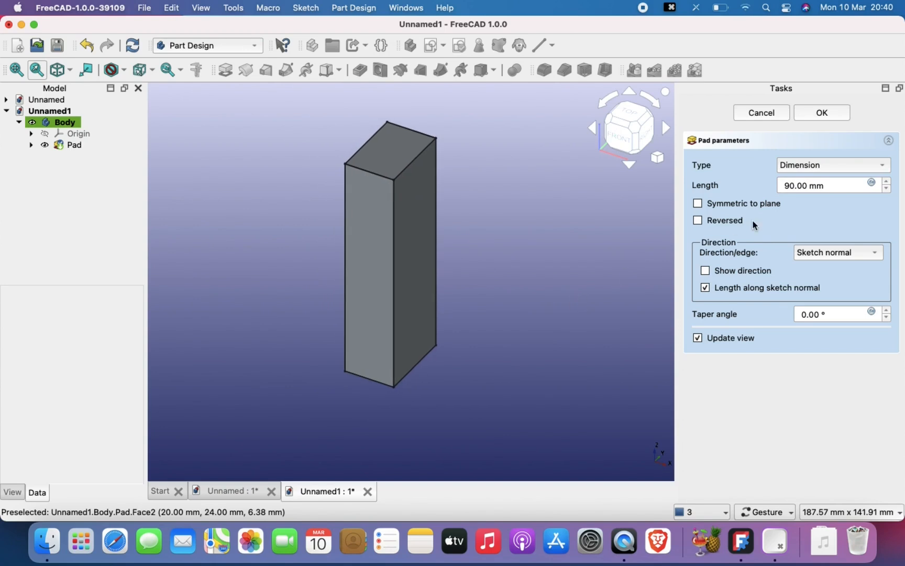
- Toggle the pad's Reversed option on and off to compare the two extrusion directions
{"action": "left_click", "coordinate": [702, 221]}
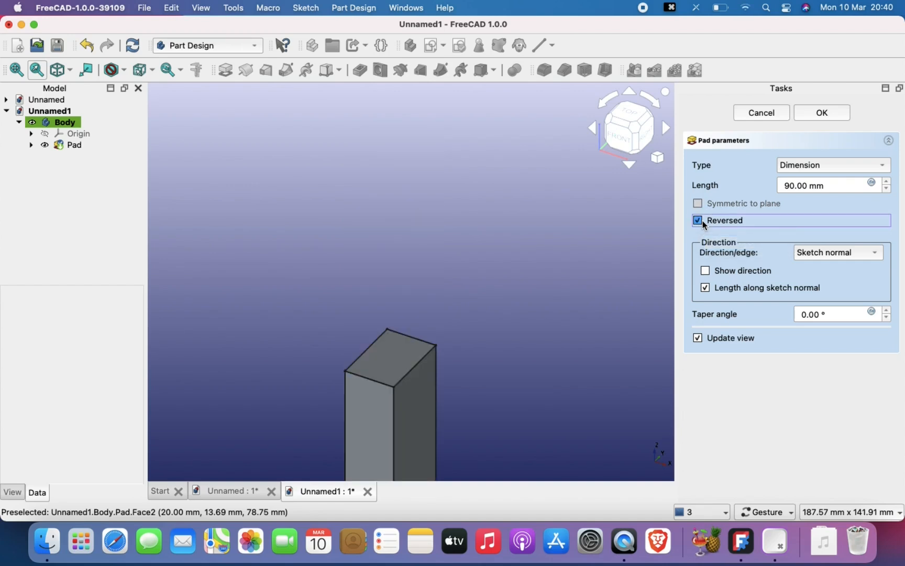
{"action": "left_click", "coordinate": [387, 351]}
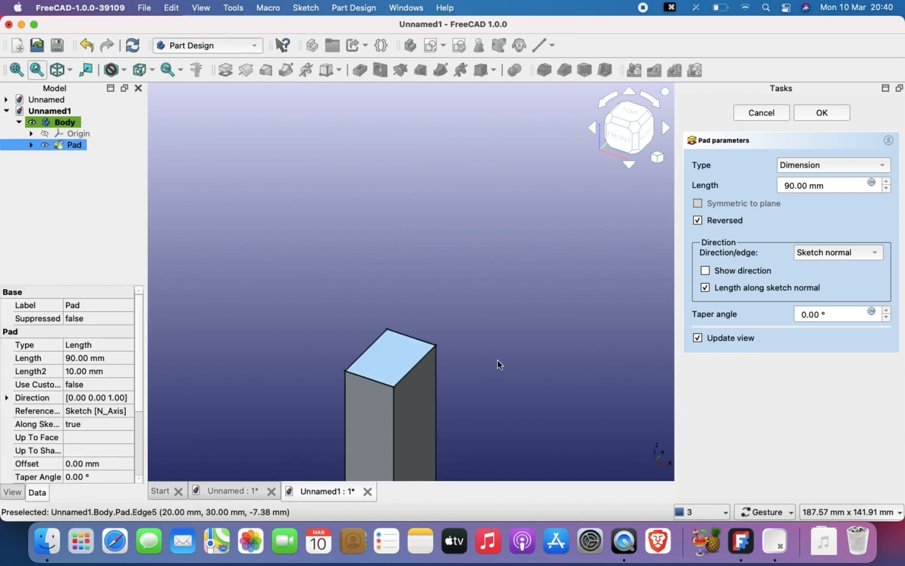
{"action": "left_click", "coordinate": [702, 220]}
{"action": "left_click", "coordinate": [702, 220]}
{"action": "left_click", "coordinate": [702, 220]}
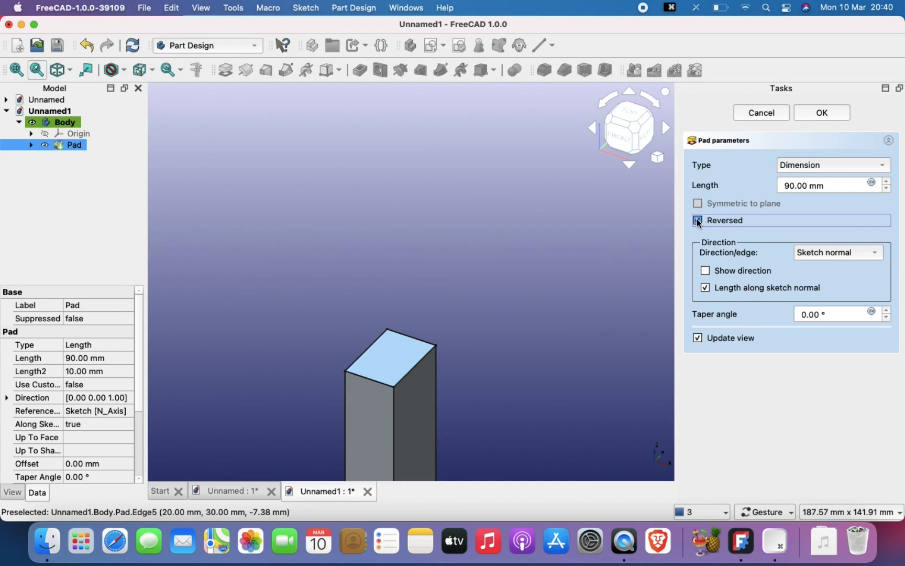
- Try the pad's Symmetric to plane option with the base sketch shown, and turn the option off again
{"action": "left_click", "coordinate": [698, 203]}
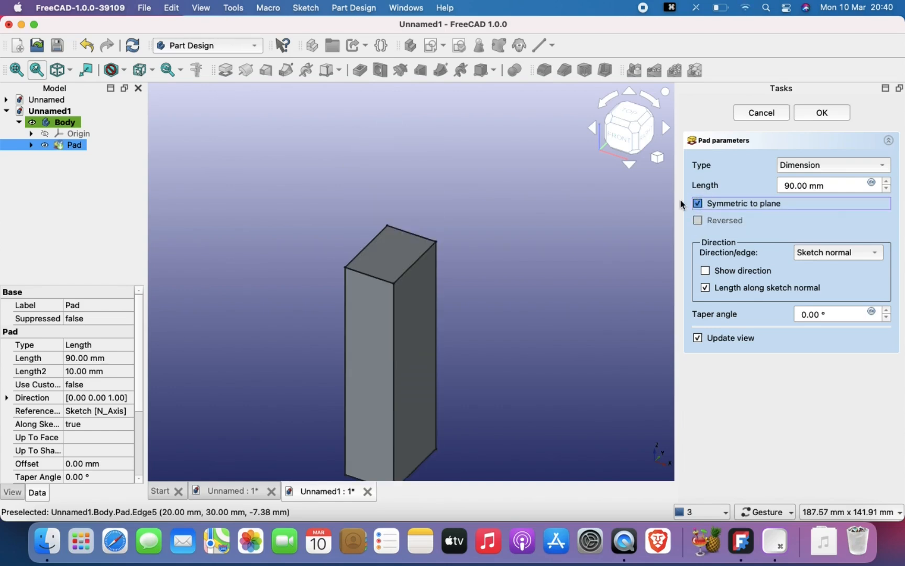
{"action": "left_click", "coordinate": [32, 144]}
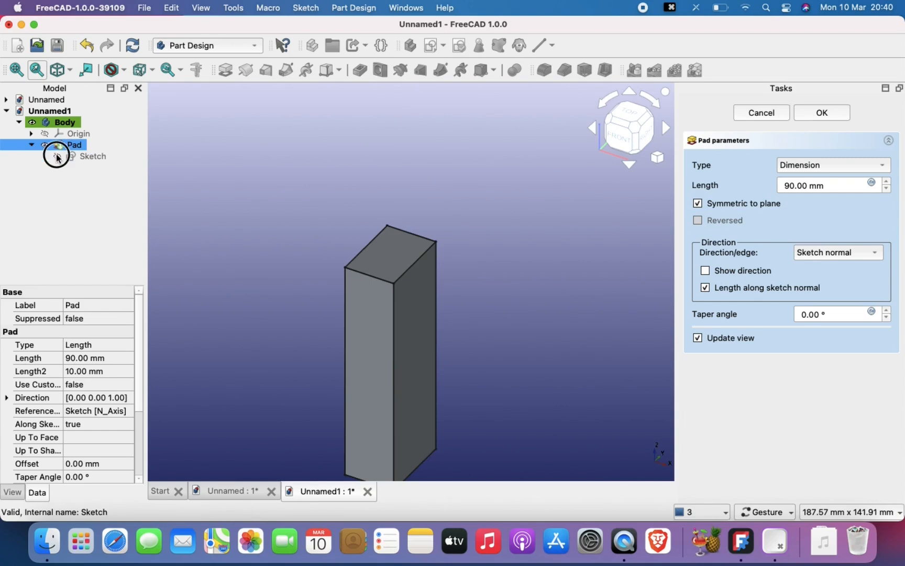
{"action": "left_click", "coordinate": [56, 155]}
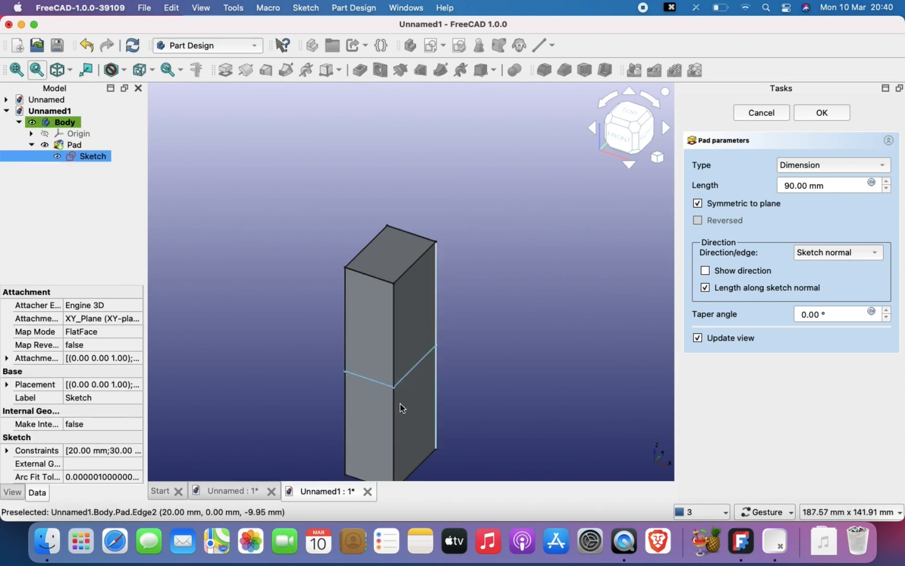
{"action": "right_click_drag", "start_coordinate": [398, 394], "coordinate": [401, 241]}
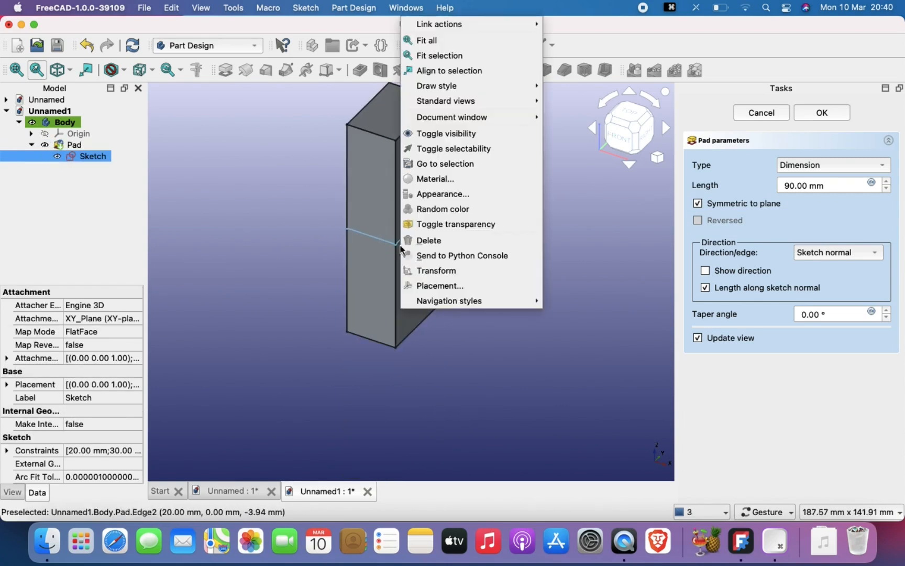
{"action": "left_click", "coordinate": [302, 264]}
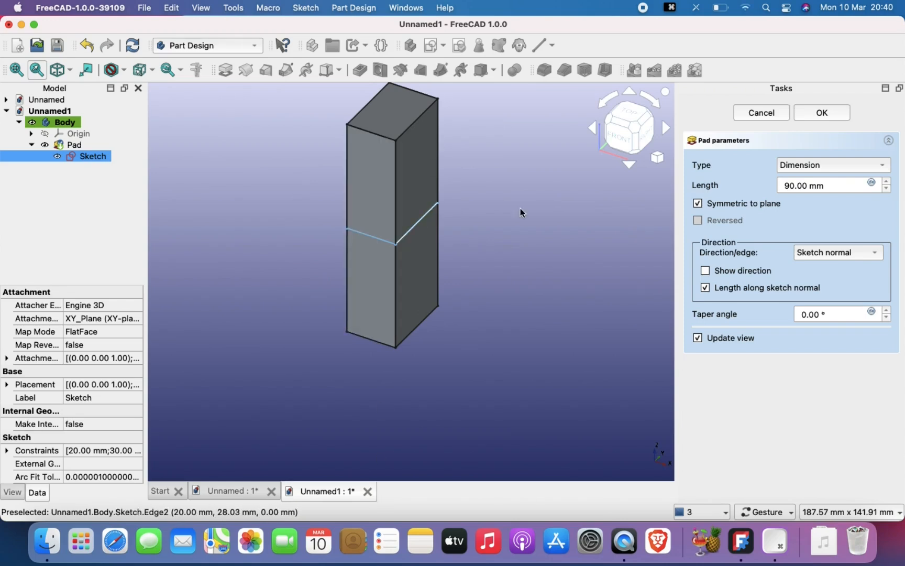
{"action": "left_click", "coordinate": [698, 204]}
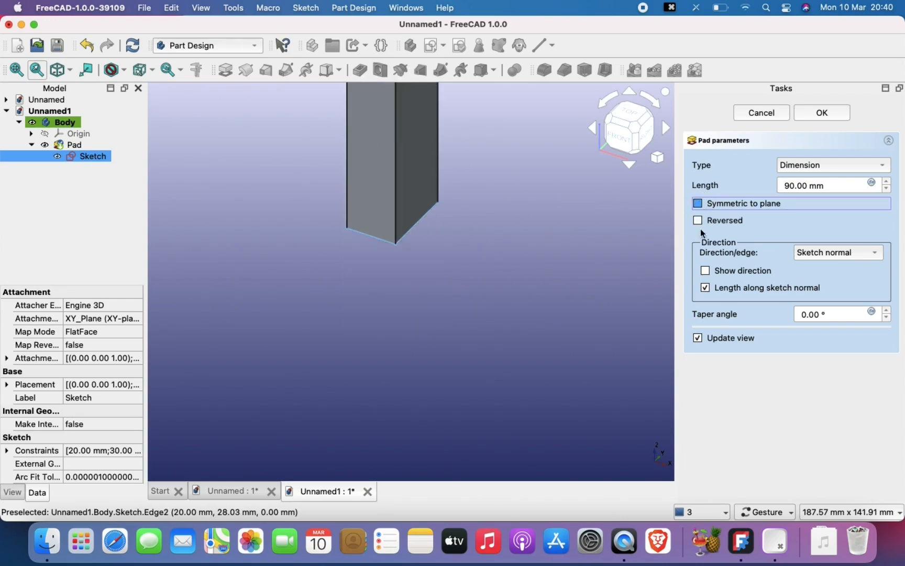
- Accept the pad settings to finish the rectangular block
{"action": "right_click_drag", "start_coordinate": [515, 233], "coordinate": [515, 346]}
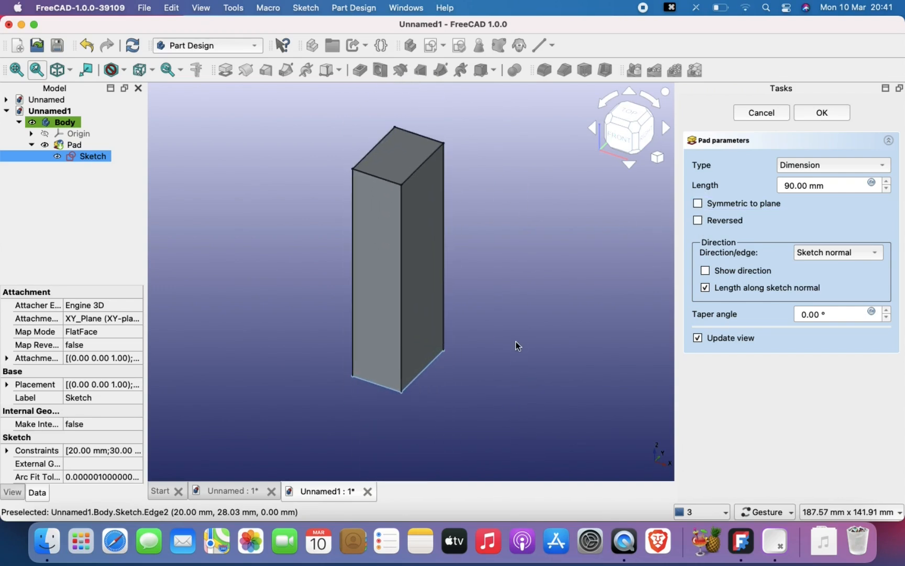
{"action": "left_click", "coordinate": [829, 113]}
{"action": "right_click_drag", "start_coordinate": [505, 195], "coordinate": [487, 197]}
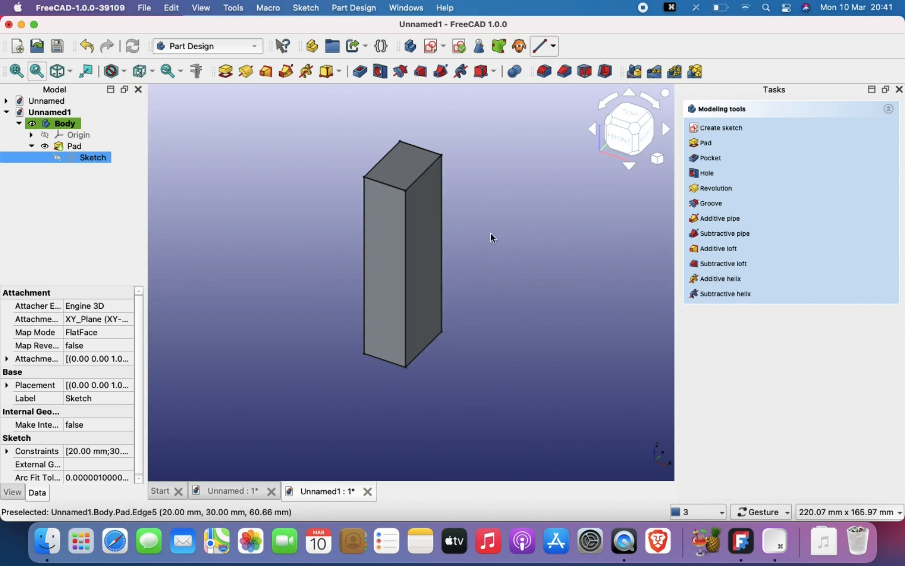
{"action": "left_click_drag", "start_coordinate": [499, 255], "coordinate": [473, 253]}
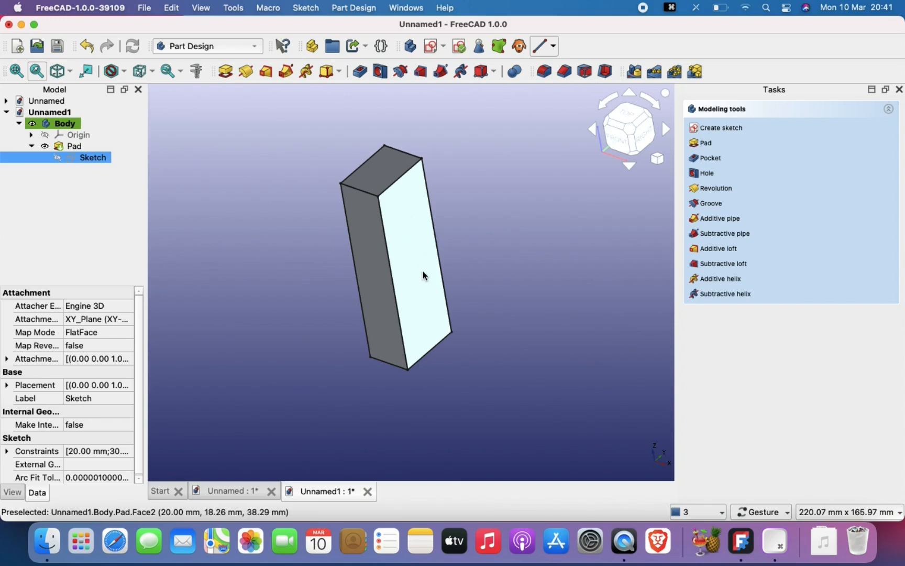
{"action": "mouse_move", "coordinate": [485, 254]}
{"action": "left_mouse_down"}
{"action": "mouse_move", "coordinate": [507, 255]}
{"action": "mouse_move", "coordinate": [499, 253]}
{"action": "left_mouse_up"}
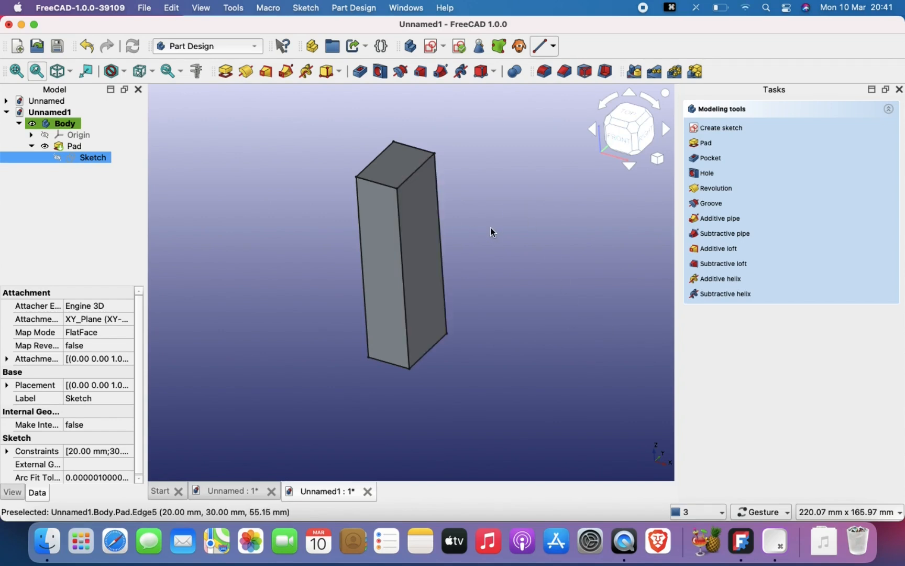
- Create a new sketch on the block's 30 × 90 mm right side face
{"action": "left_click", "coordinate": [415, 205]}
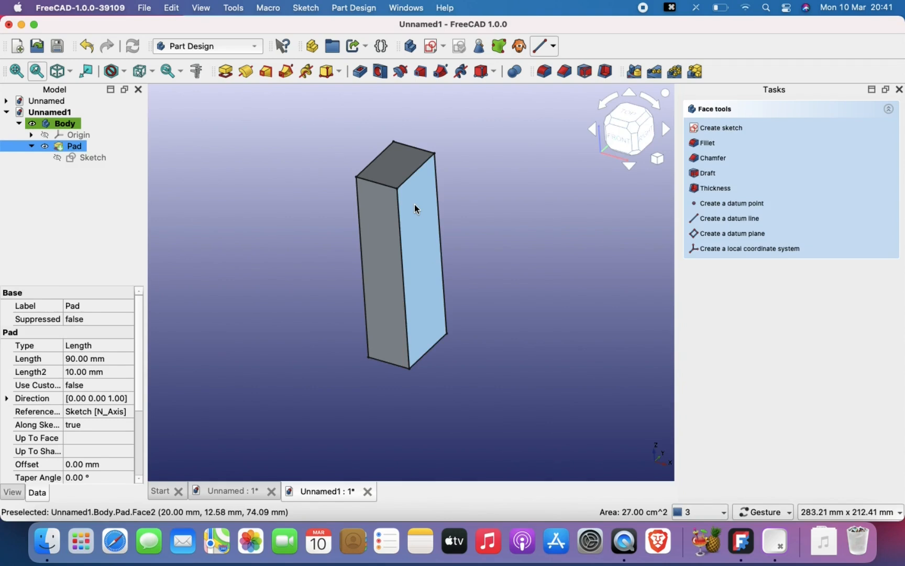
{"action": "left_click", "coordinate": [474, 200]}
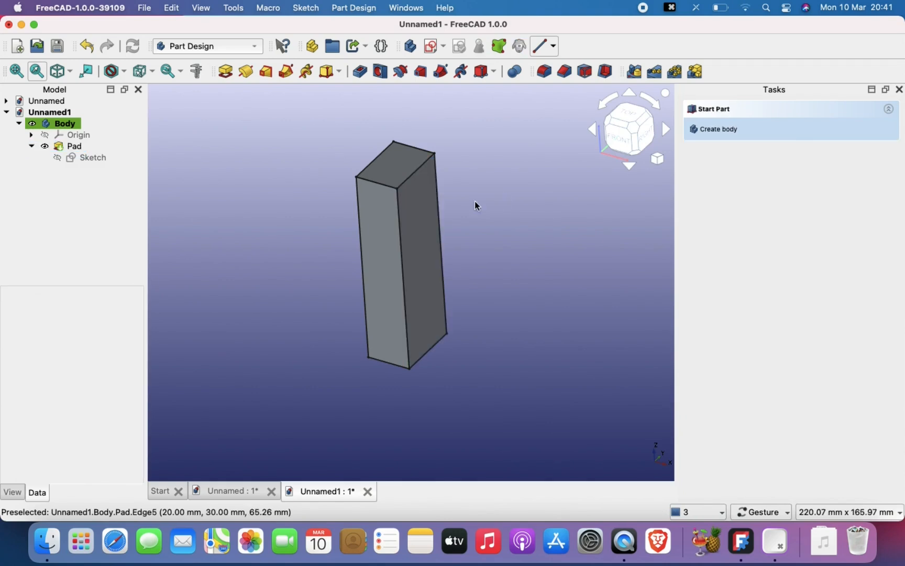
{"action": "left_click", "coordinate": [414, 205]}
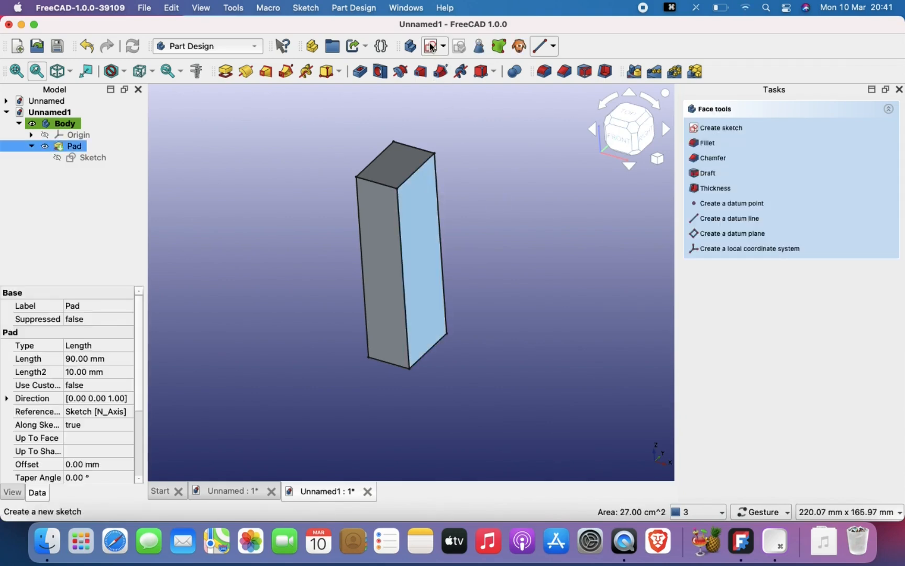
{"action": "left_click", "coordinate": [432, 46]}
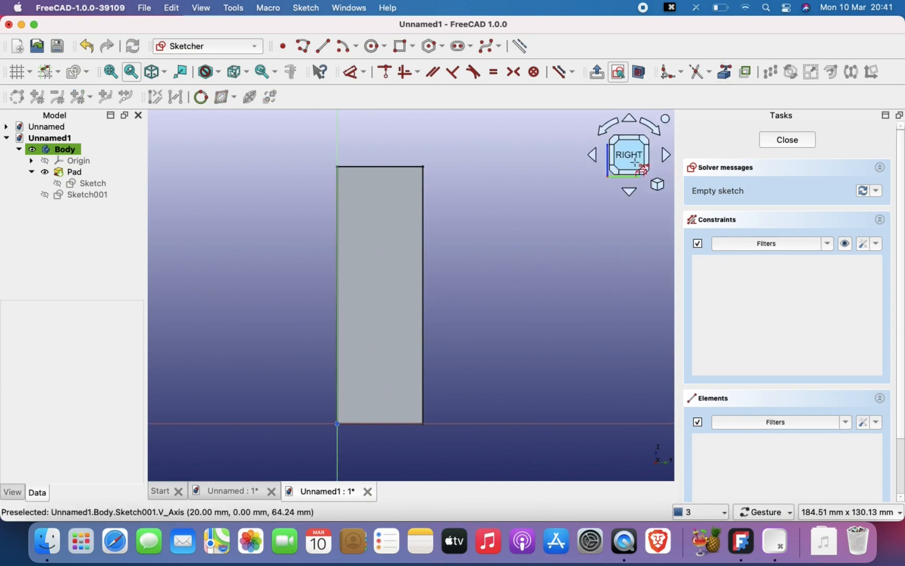
- Bring all four edges of the side face into the sketch as external geometry
{"action": "left_click", "coordinate": [731, 76]}
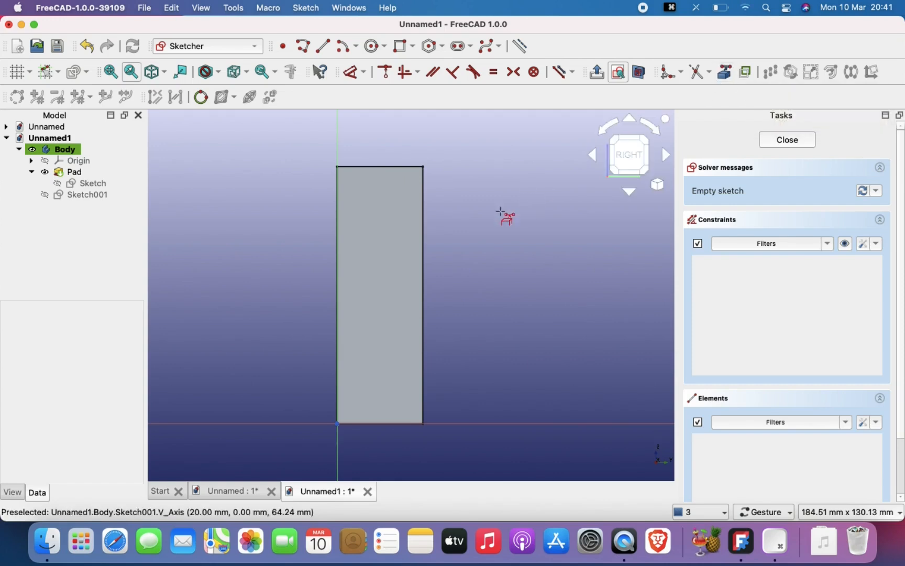
{"action": "left_click", "coordinate": [425, 246]}
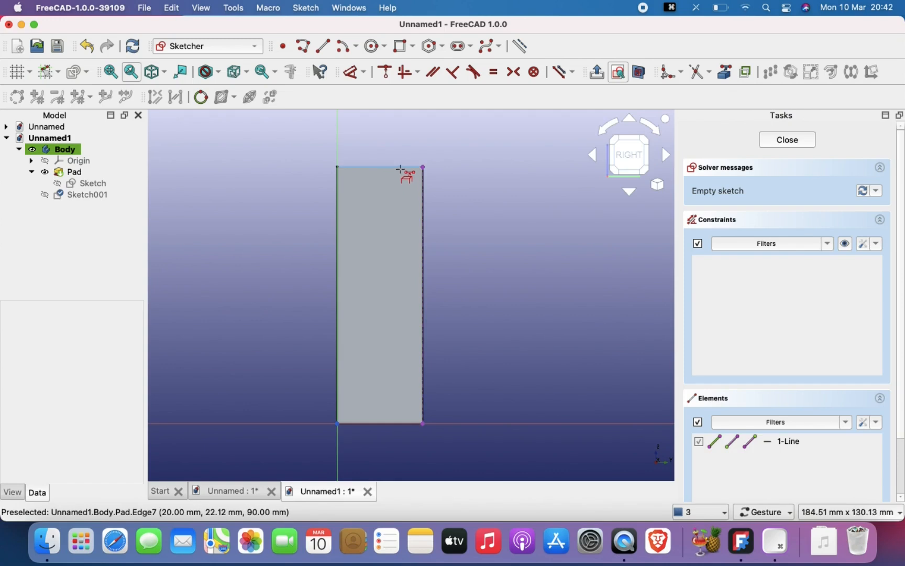
{"action": "left_click", "coordinate": [401, 168]}
{"action": "left_click", "coordinate": [337, 234]}
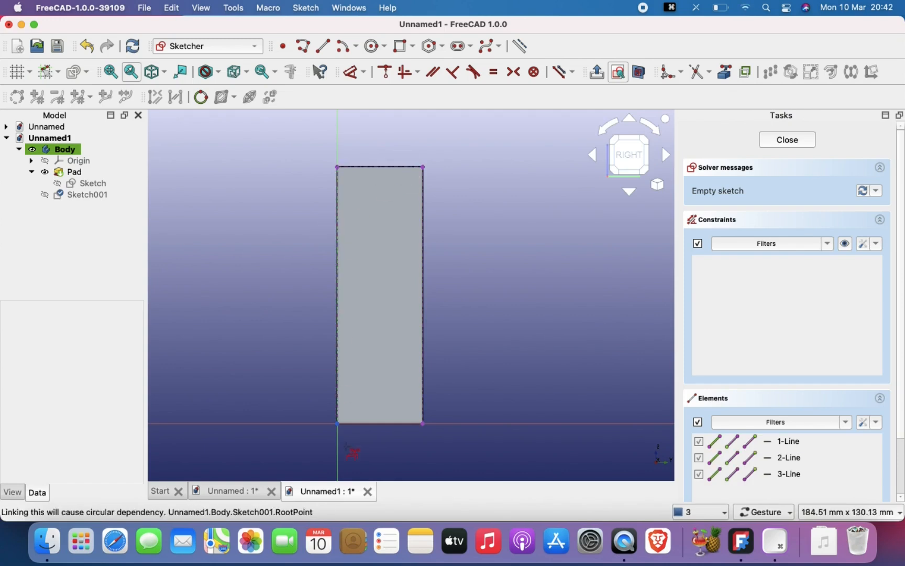
{"action": "left_click", "coordinate": [358, 423]}
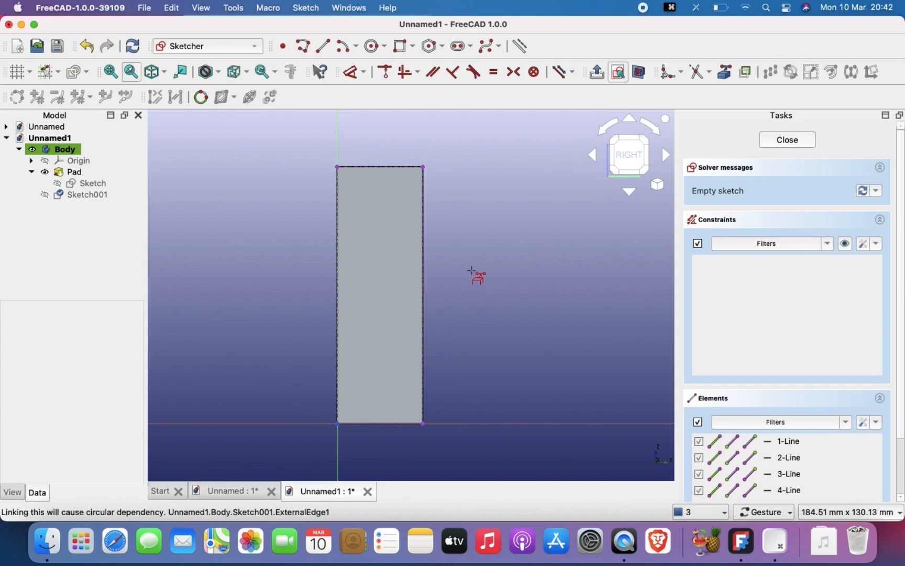
- Close the side-face sketch and reopen it for editing
{"action": "left_click", "coordinate": [788, 140]}
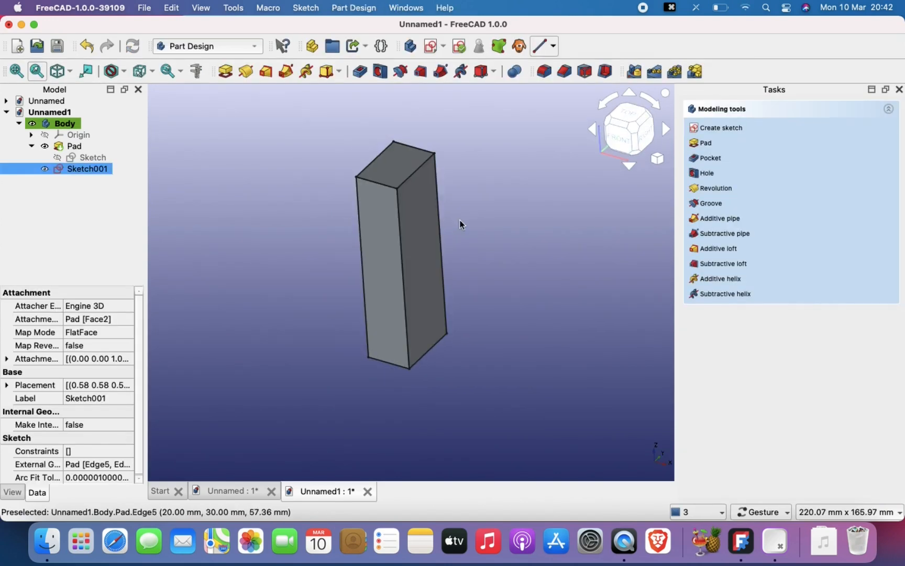
{"action": "double_click", "coordinate": [95, 168]}
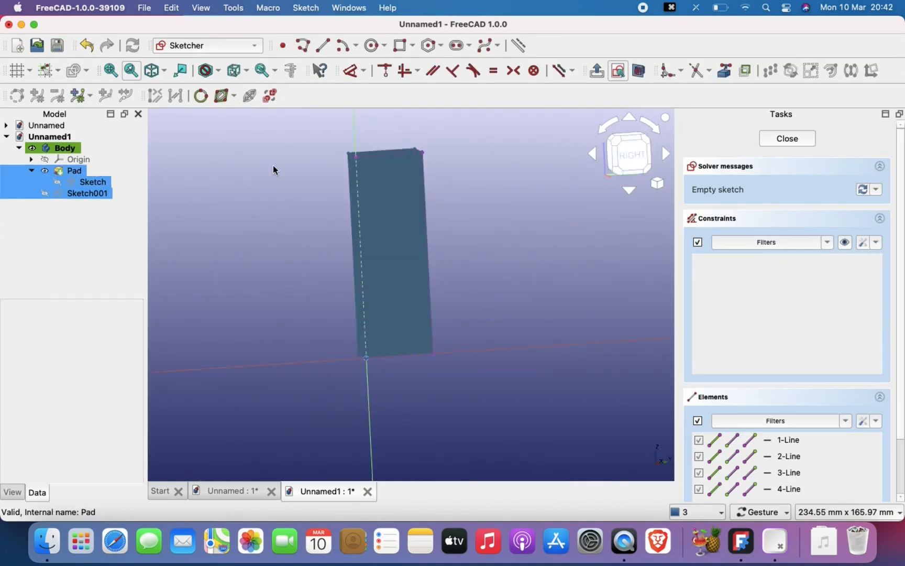
{"action": "left_click", "coordinate": [469, 233]}
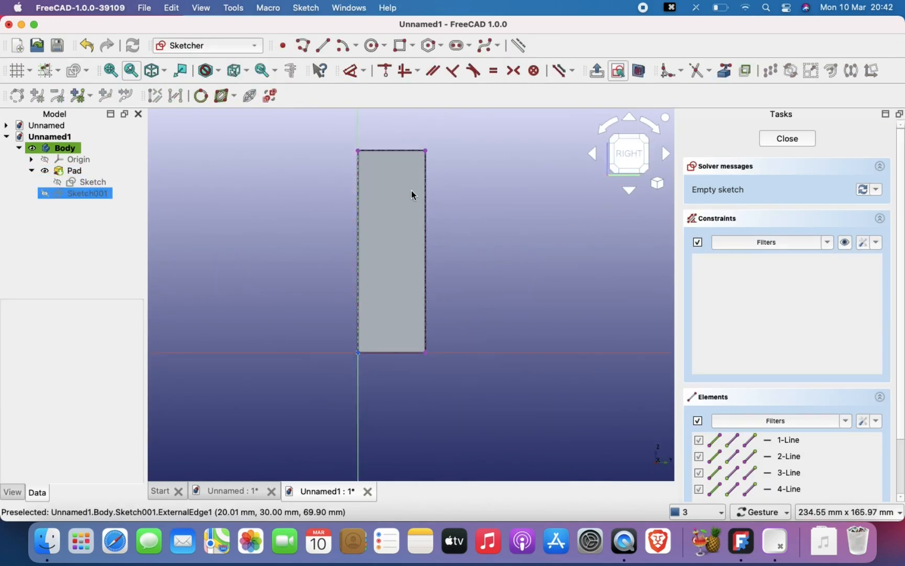
- Draw a vertical 90 mm line between the midpoints of the face's top and bottom edges and convert it to construction geometry
{"action": "scroll", "coordinate": [412, 195], "scroll_direction": "up", "scroll_amount": 5}
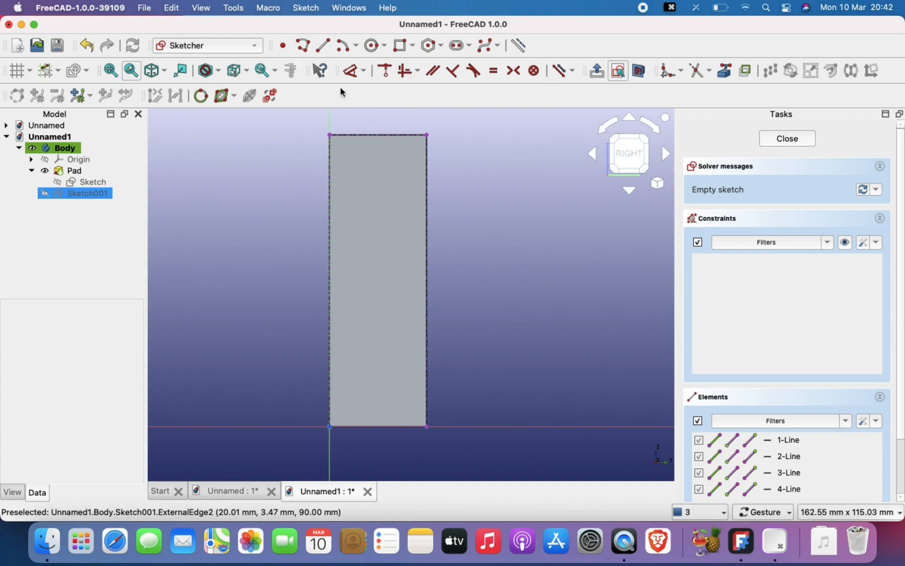
{"action": "left_click", "coordinate": [323, 45]}
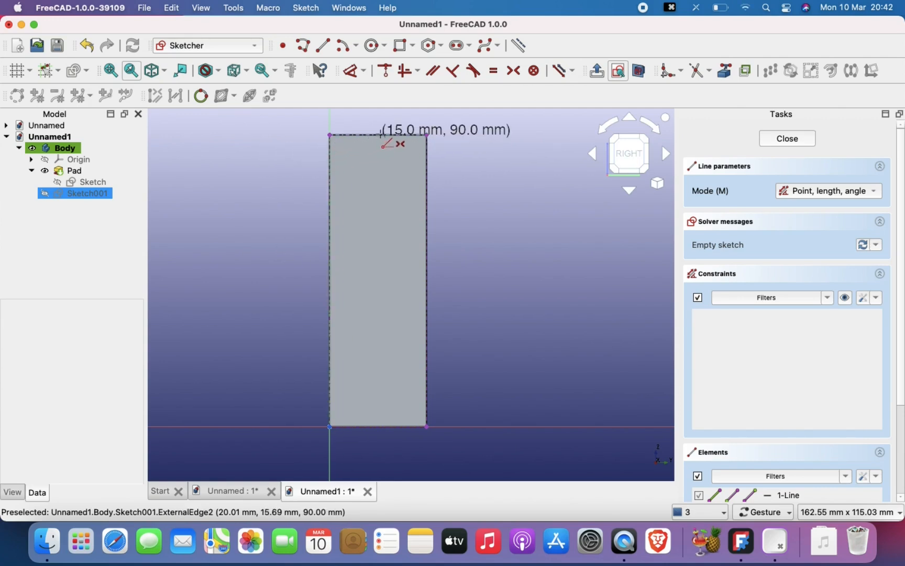
{"action": "left_click", "coordinate": [381, 134]}
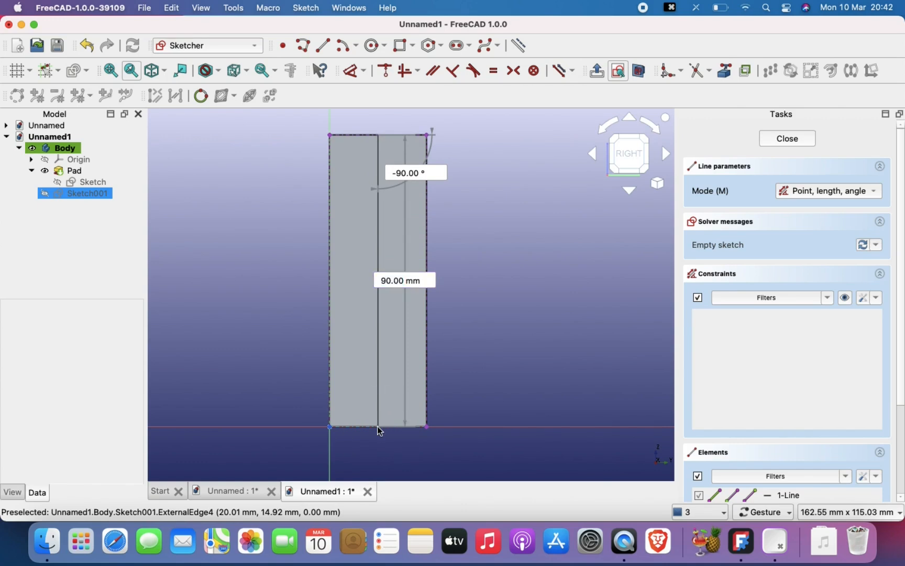
{"action": "left_click", "coordinate": [377, 426]}
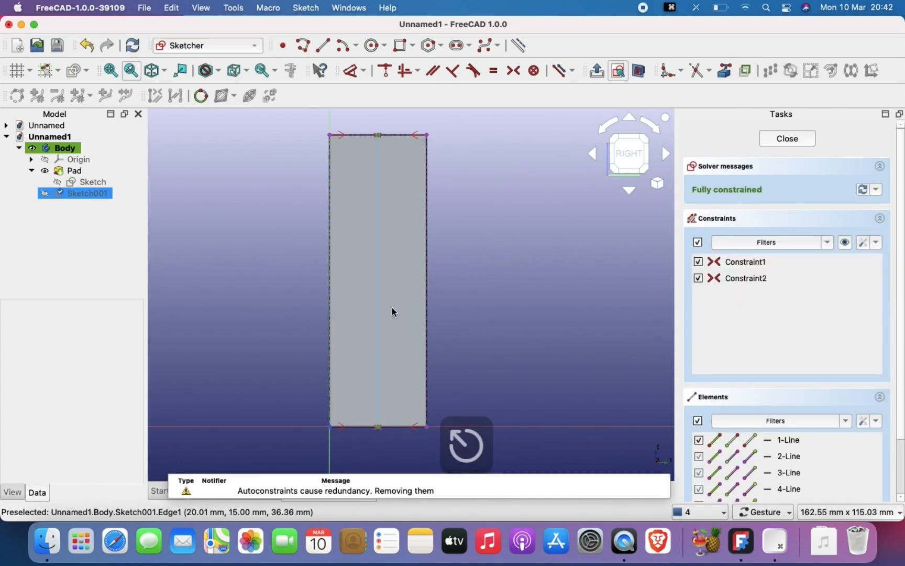
{"action": "left_click", "coordinate": [378, 250]}
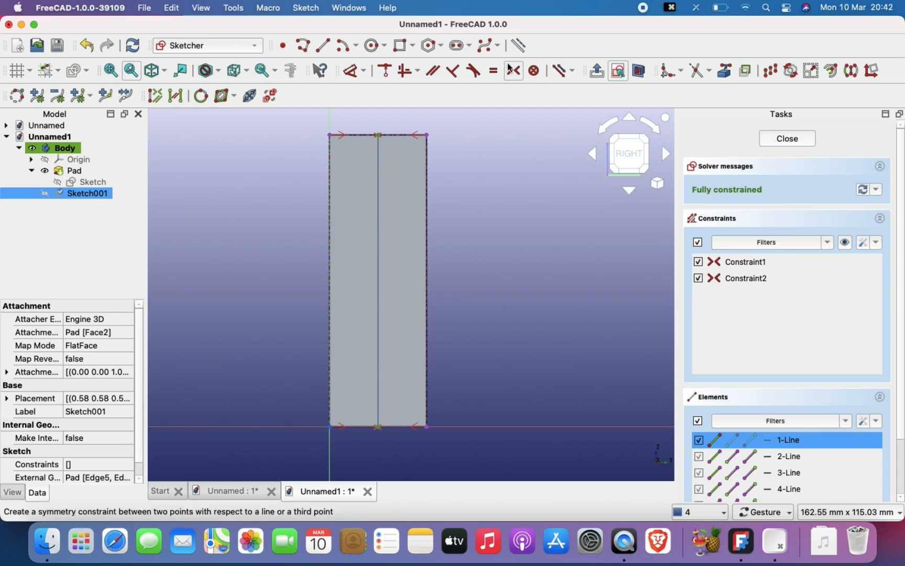
{"action": "left_click", "coordinate": [559, 70]}
- Draw a 10 × 10 mm centered rectangle on the construction line in the upper part of the face
{"action": "scroll", "coordinate": [518, 255], "scroll_direction": "up", "scroll_amount": 3}
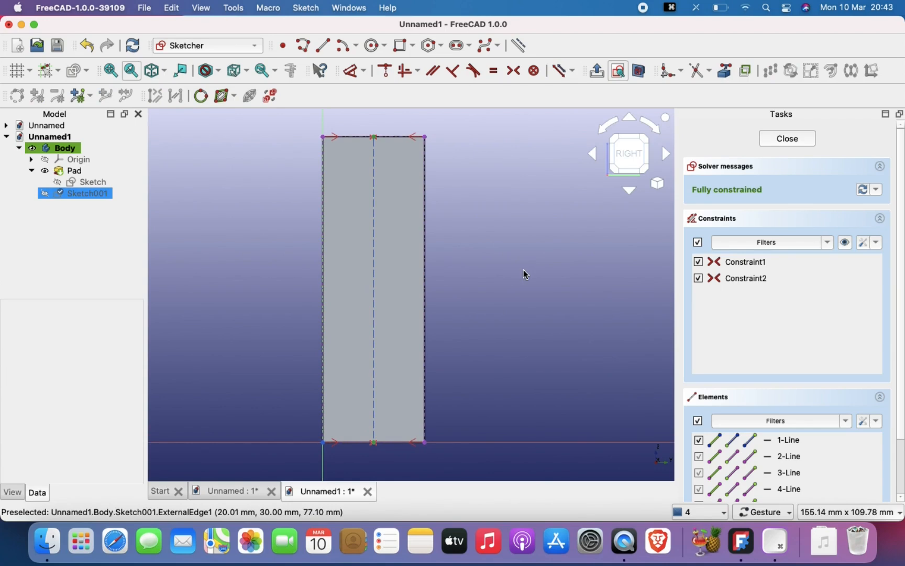
{"action": "left_click", "coordinate": [413, 46]}
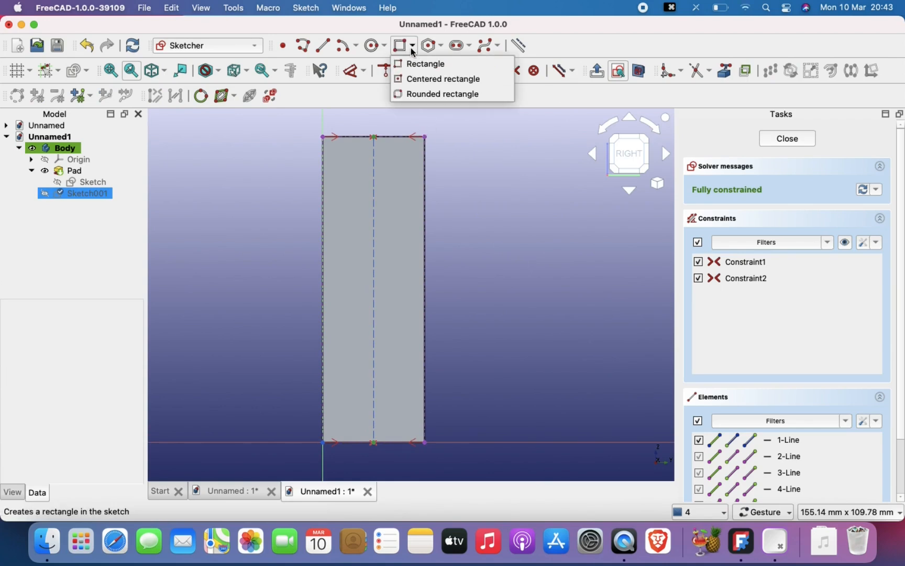
{"action": "left_click", "coordinate": [429, 77]}
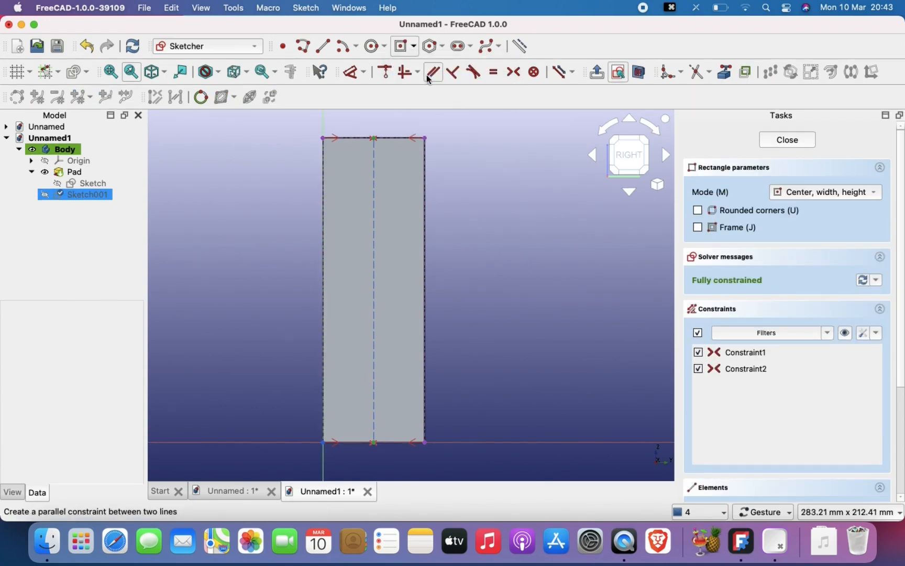
{"action": "left_click", "coordinate": [374, 203]}
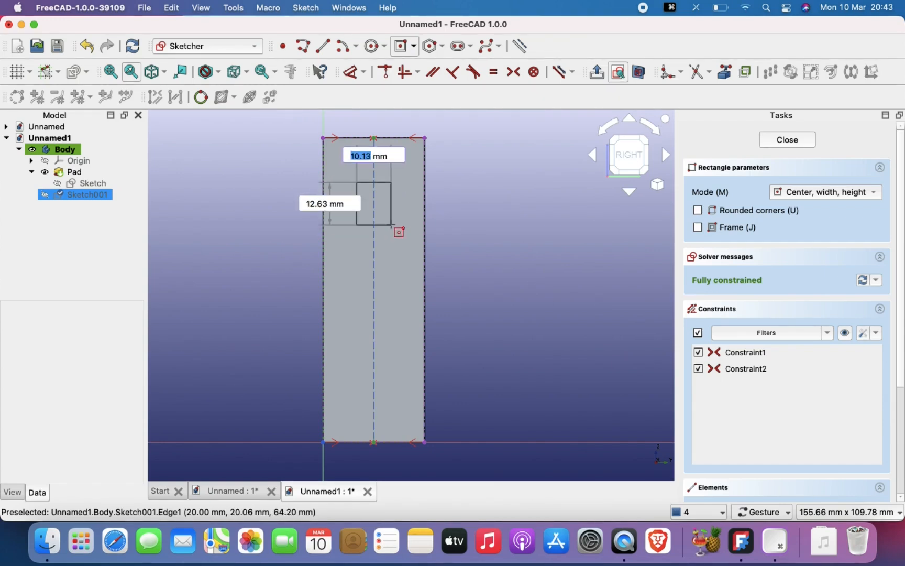
{"action": "type", "text": "10"}
{"action": "key", "text": "Tab"}
{"action": "type", "text": "10"}
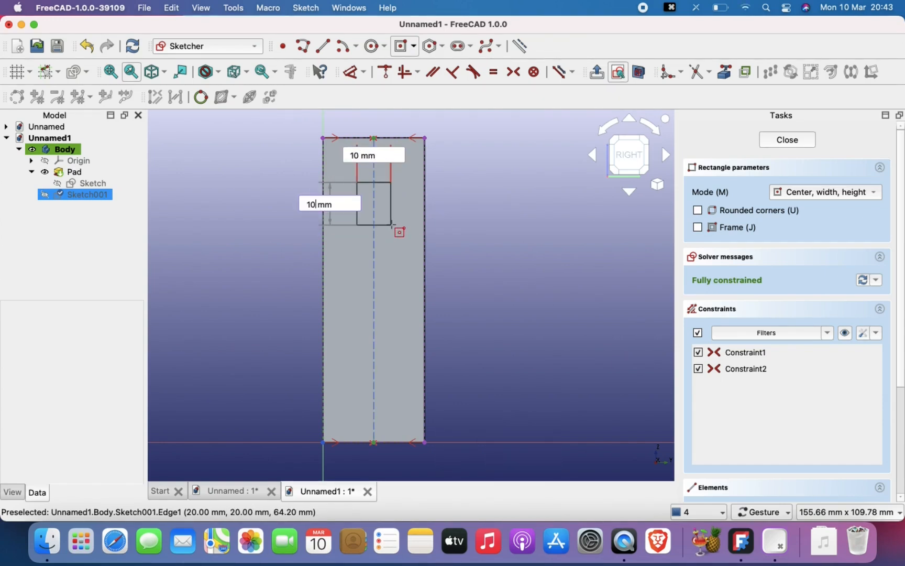
{"action": "key", "text": "Return"}
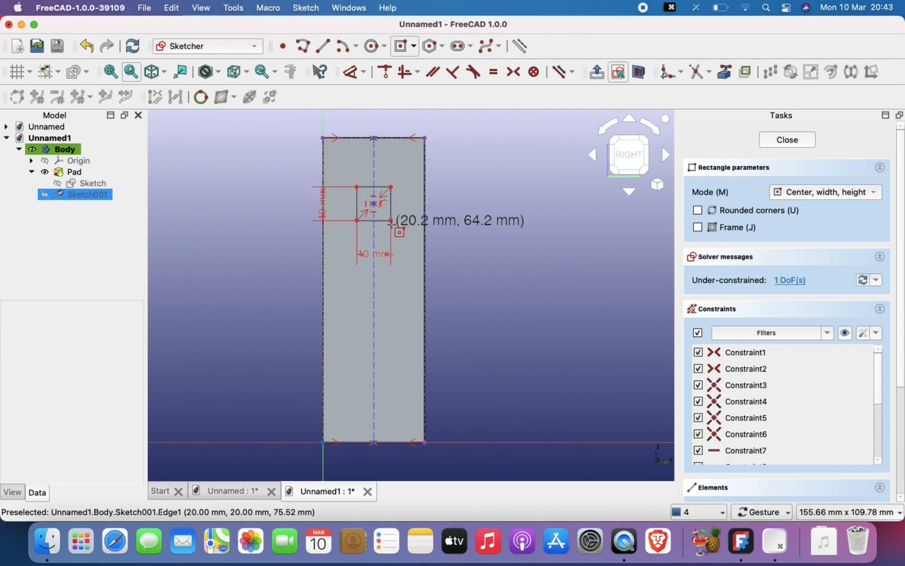
- Add a second 10 × 10 mm centered rectangle on the construction line near the face's lower end
{"action": "left_click", "coordinate": [372, 392]}
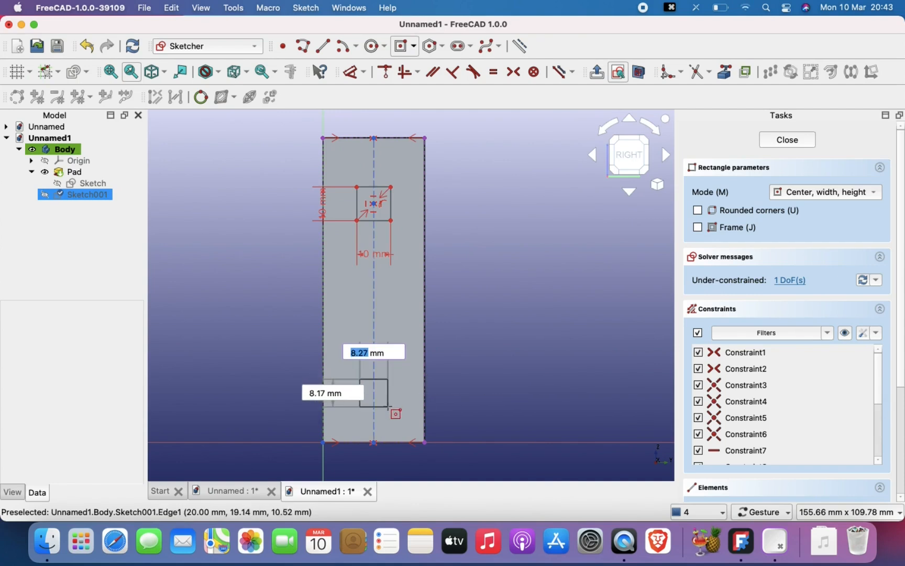
{"action": "type", "text": "10"}
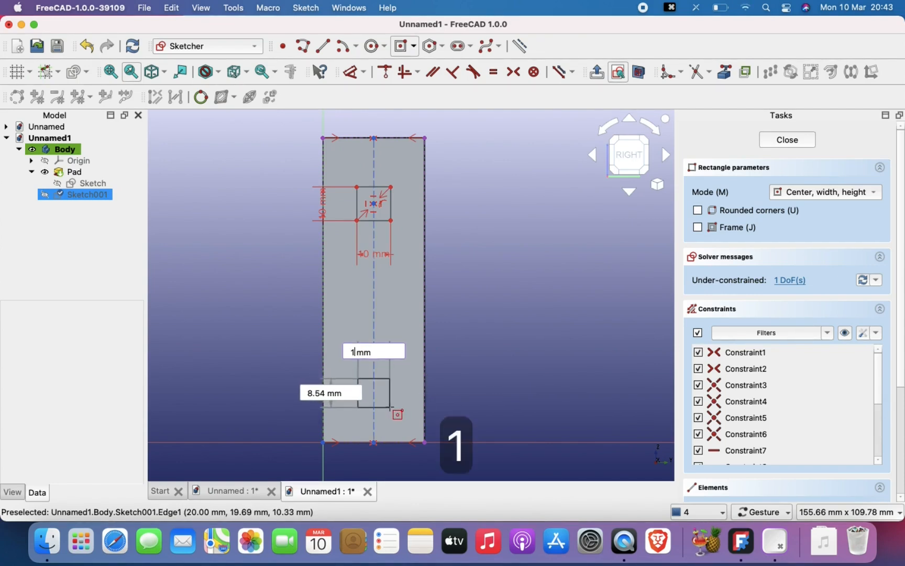
{"action": "key", "text": "Tab"}
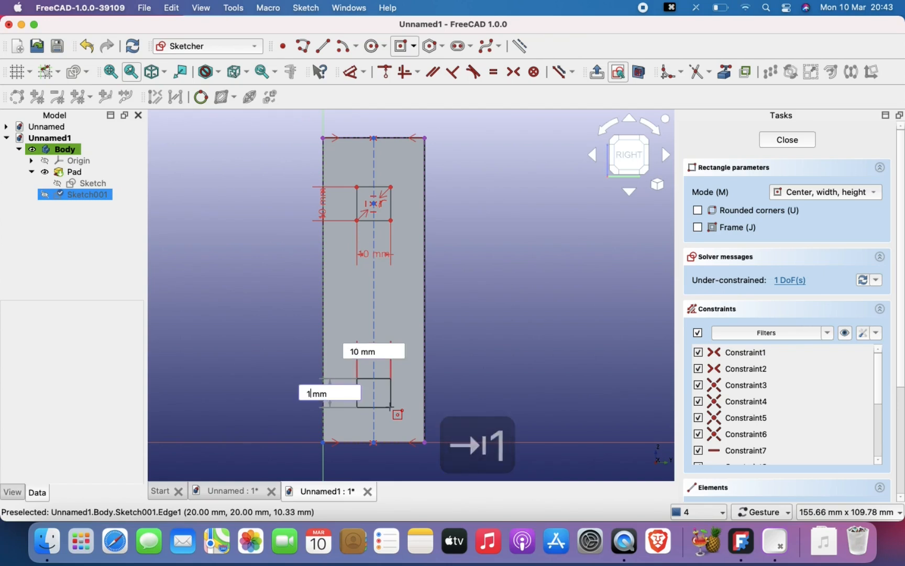
{"action": "type", "text": "10"}
{"action": "key", "text": "Return"}
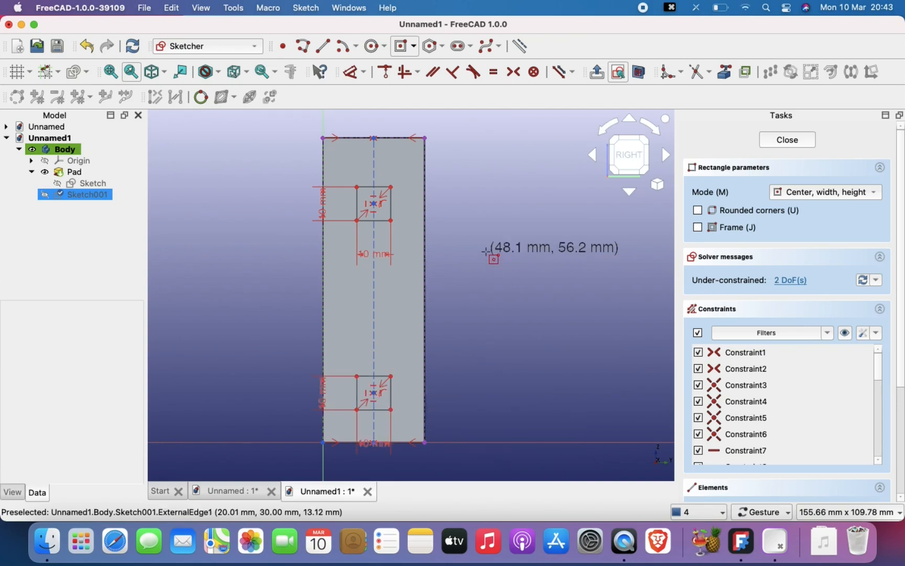
{"action": "key", "text": "Escape"}
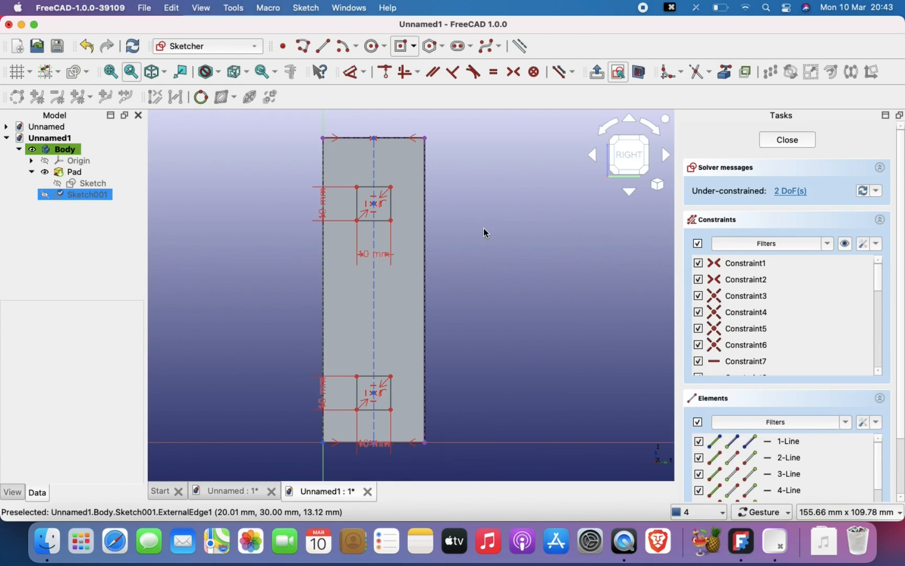
- Constrain the upper square's center to 20 mm below the face's top edge
{"action": "right_click_drag", "start_coordinate": [483, 232], "coordinate": [438, 232]}
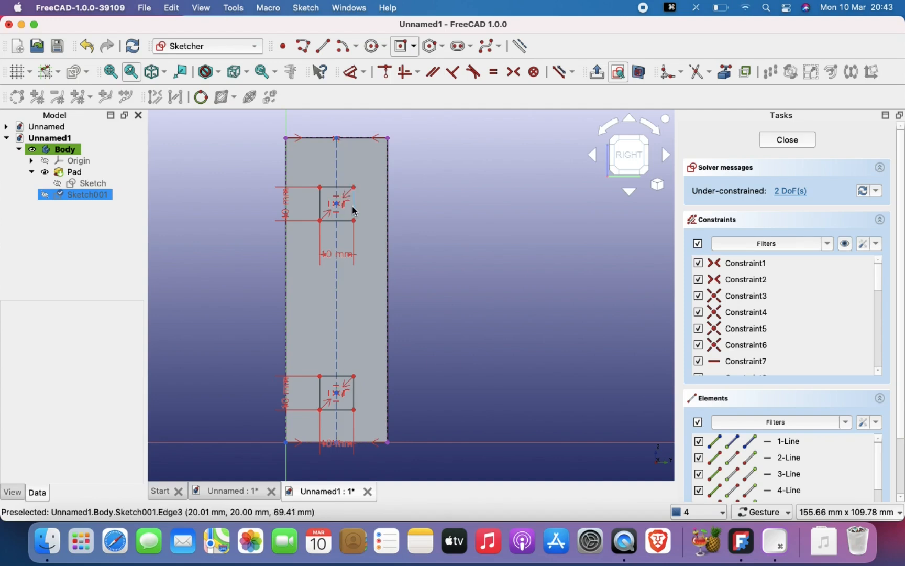
{"action": "left_click", "coordinate": [350, 72]}
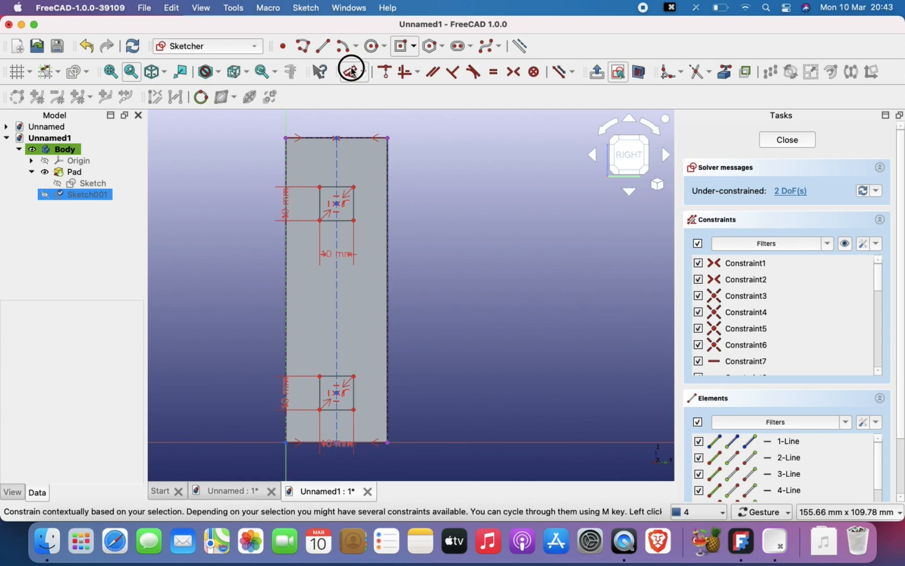
{"action": "left_click", "coordinate": [337, 203]}
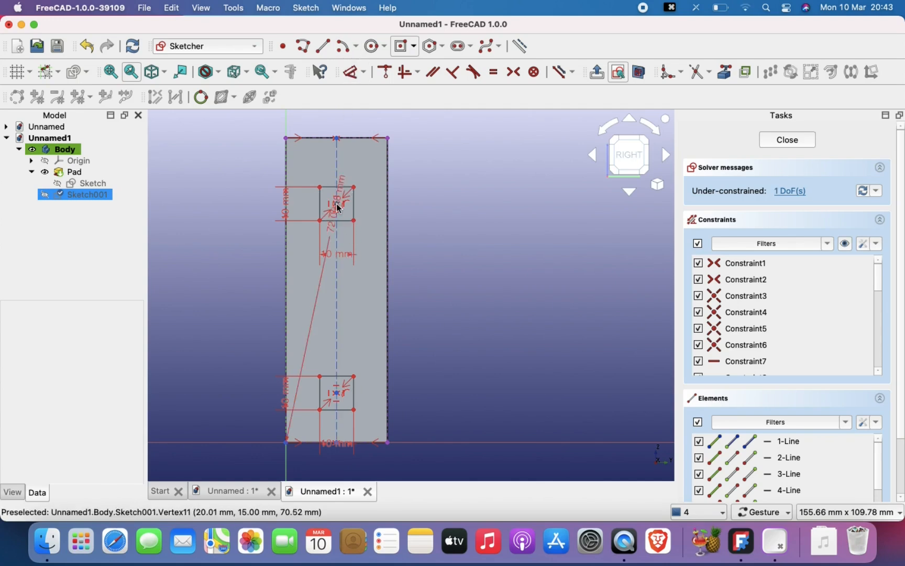
{"action": "left_click", "coordinate": [338, 137]}
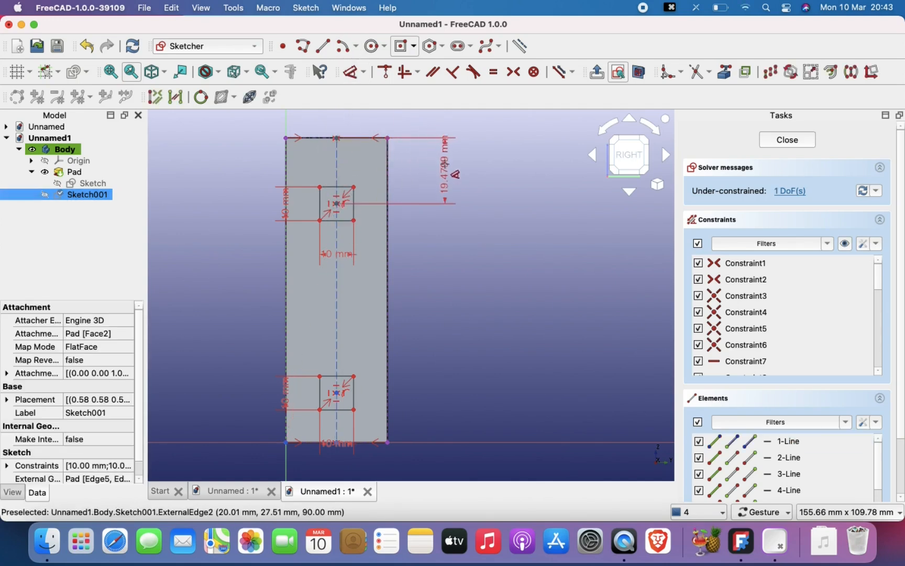
{"action": "left_click", "coordinate": [445, 163]}
{"action": "type", "text": "20"}
{"action": "key", "text": "Return"}
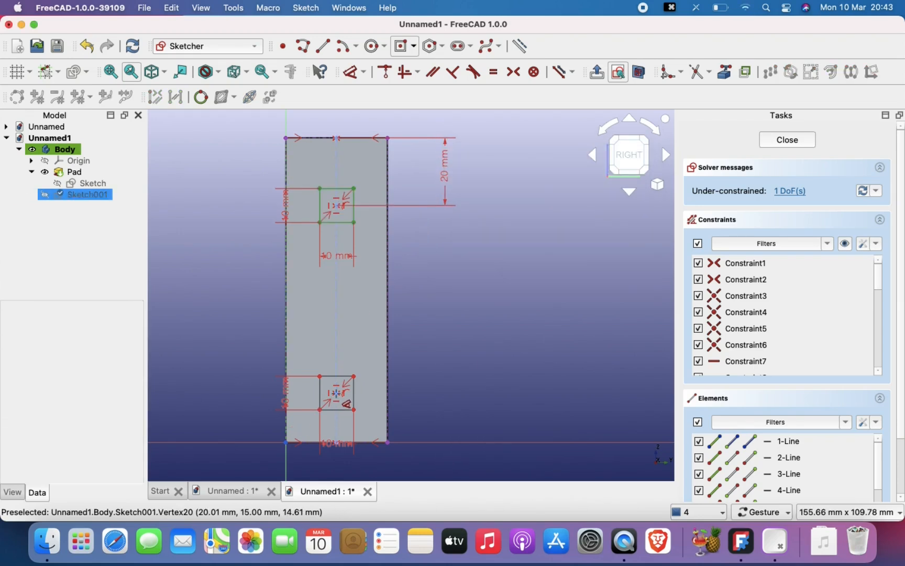
- Constrain the lower square's center to 20 mm above the horizontal axis along the face's bottom edge
{"action": "left_click", "coordinate": [336, 392]}
{"action": "left_click", "coordinate": [467, 443]}
{"action": "left_click", "coordinate": [474, 419]}
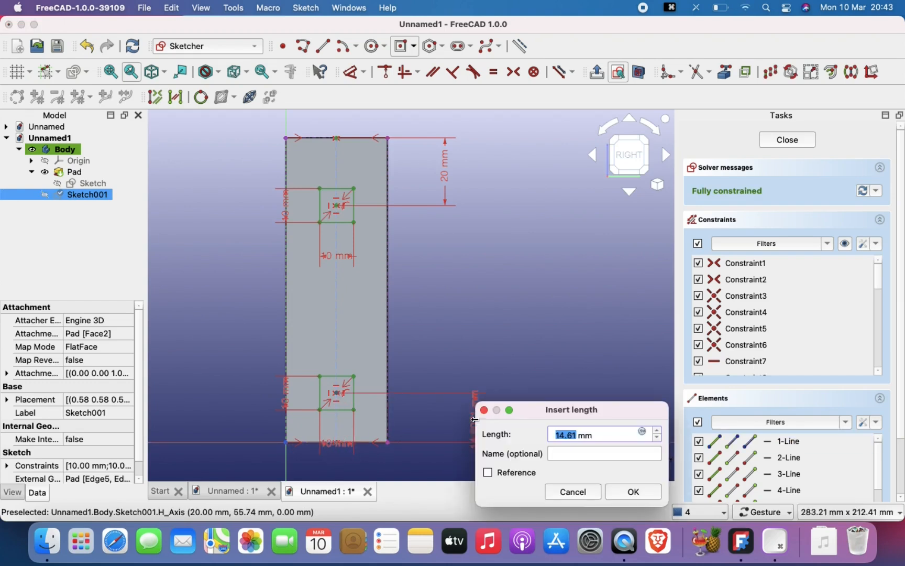
{"action": "type", "text": "20"}
{"action": "key", "text": "Return"}
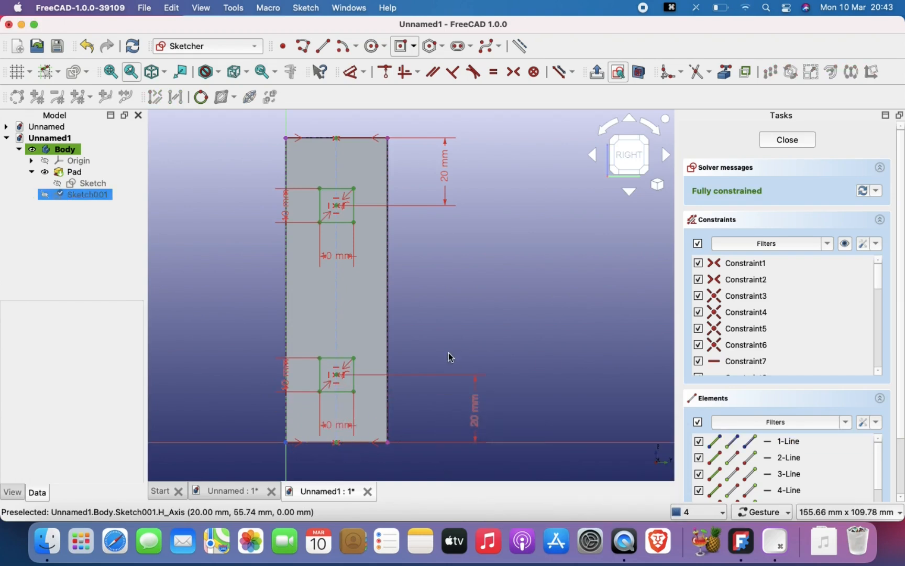
{"action": "scroll", "coordinate": [449, 353], "scroll_direction": "down", "scroll_amount": 3}
{"action": "scroll", "coordinate": [449, 353], "scroll_direction": "up", "scroll_amount": 3}
{"action": "right_click_drag", "start_coordinate": [448, 353], "coordinate": [443, 325]}
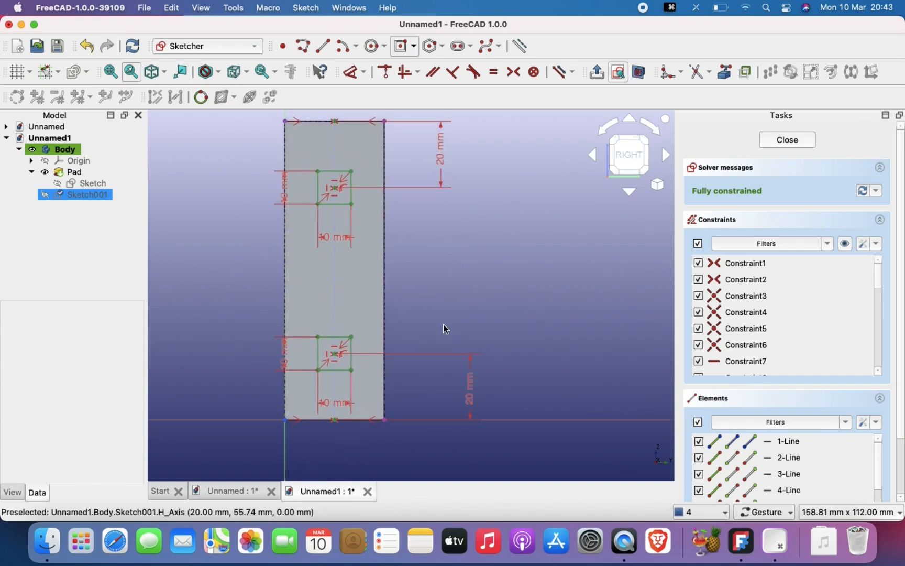
- Finish editing the sketch with the two 10 mm squares and clear the selection
{"action": "key", "text": "d"}
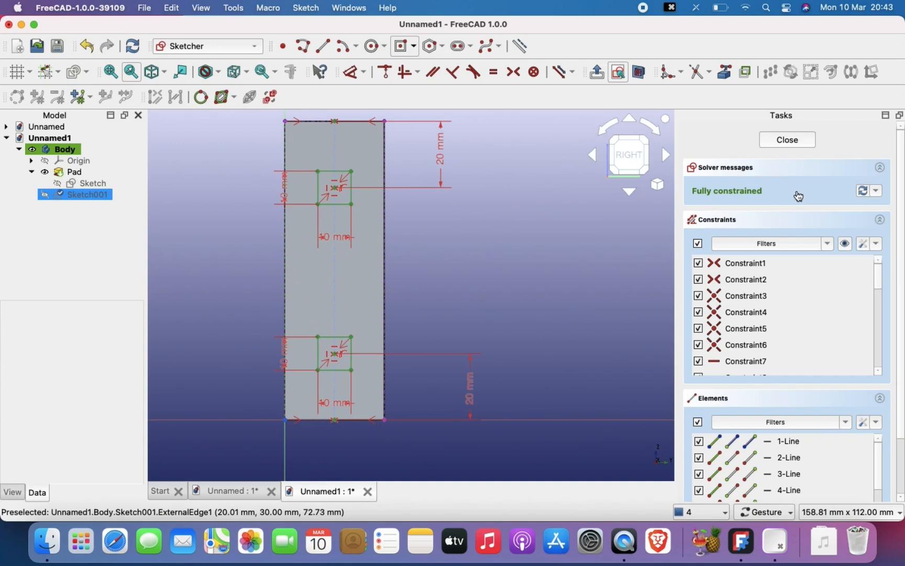
{"action": "left_click", "coordinate": [787, 140]}
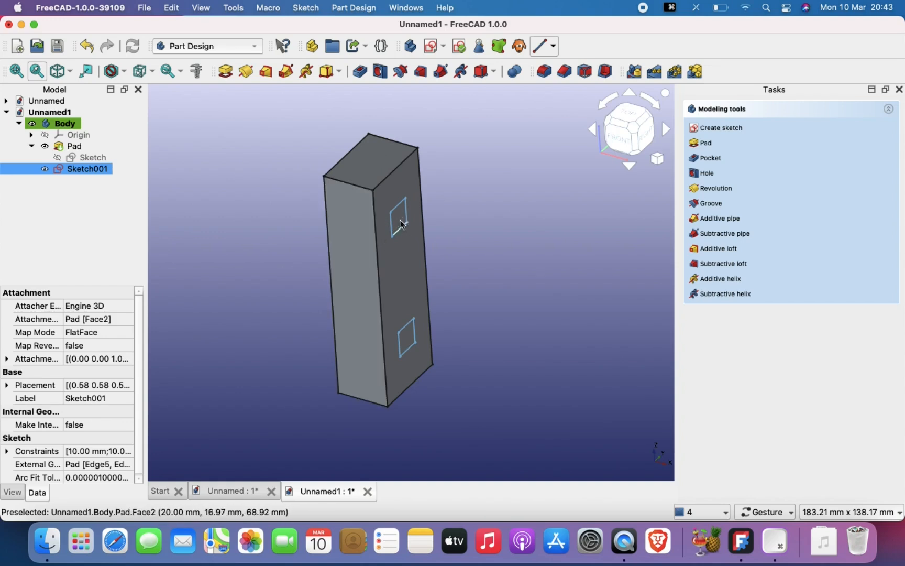
{"action": "left_click", "coordinate": [220, 185]}
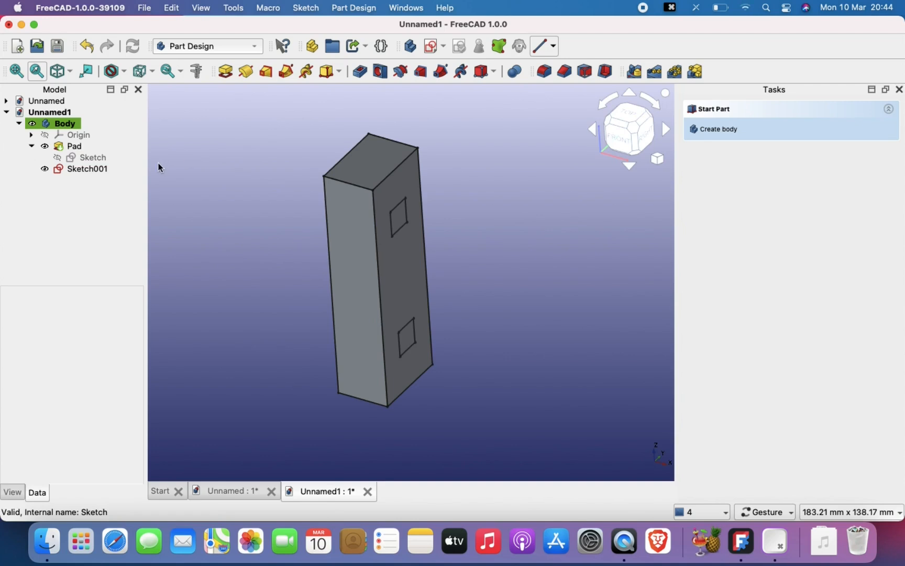
- Pocket the two-square sketch through the whole block using the Through all type
{"action": "left_click", "coordinate": [95, 171]}
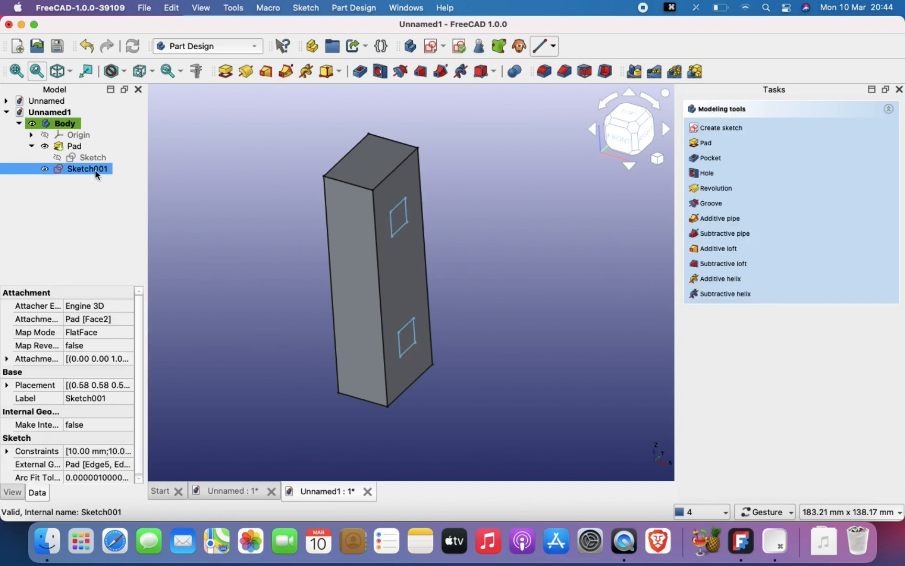
{"action": "left_click", "coordinate": [361, 78]}
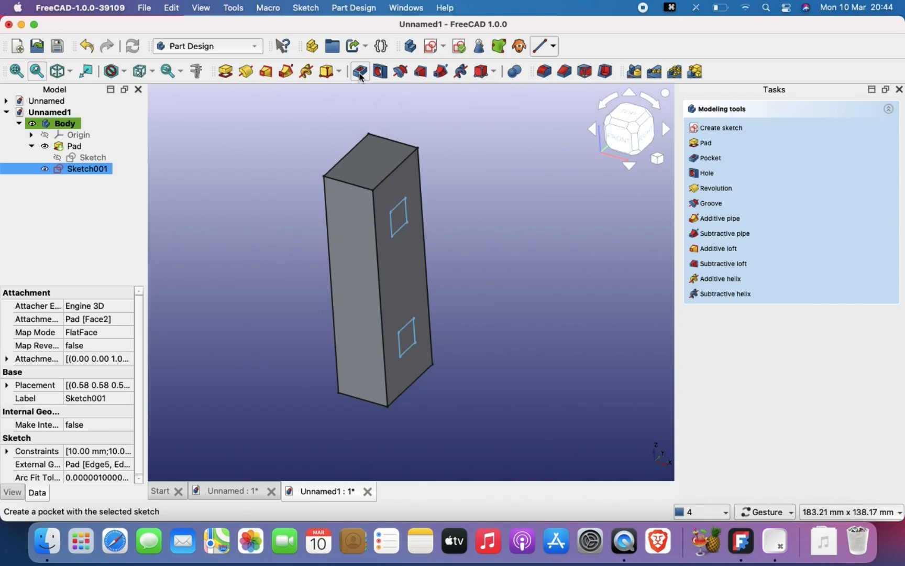
{"action": "left_click_drag", "start_coordinate": [501, 207], "coordinate": [457, 210]}
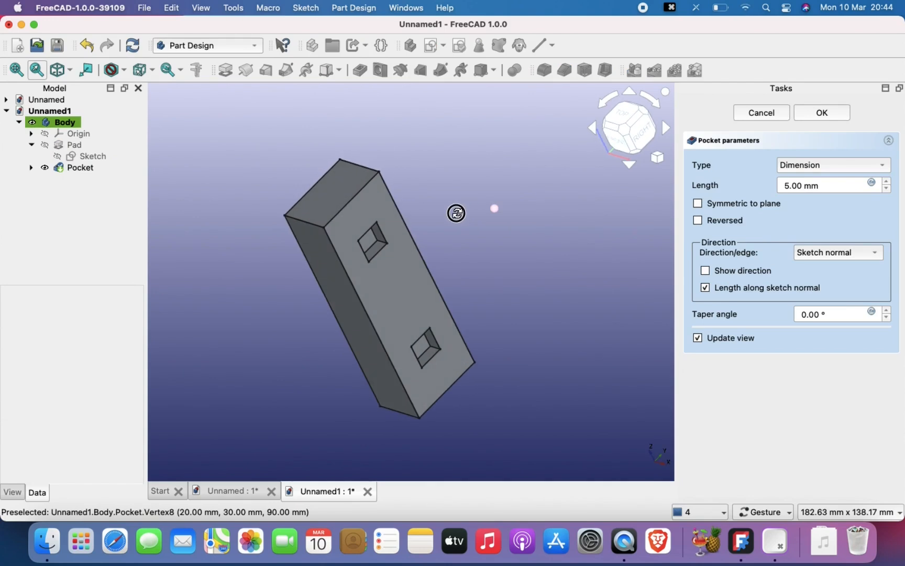
{"action": "scroll", "coordinate": [361, 278], "scroll_direction": "up", "scroll_amount": 5}
{"action": "left_click_drag", "start_coordinate": [384, 225], "coordinate": [403, 234]}
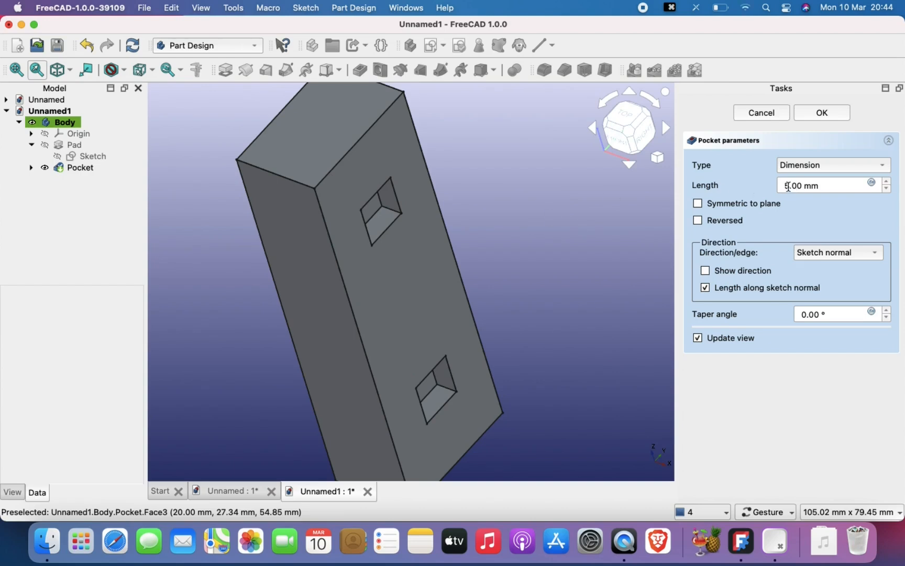
{"action": "left_click_drag", "start_coordinate": [790, 186], "coordinate": [779, 187]}
{"action": "left_click", "coordinate": [810, 172]}
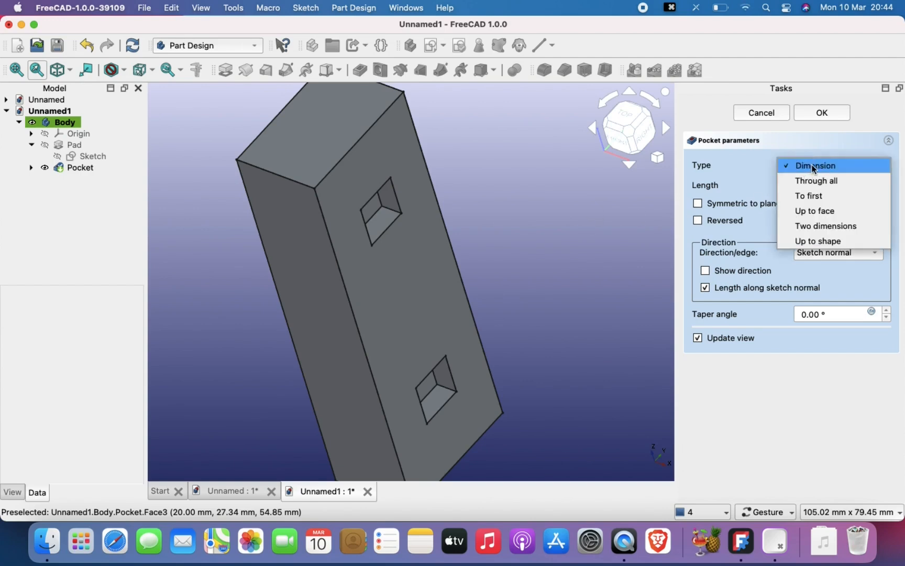
{"action": "left_click", "coordinate": [818, 181]}
{"action": "mouse_move", "coordinate": [536, 224]}
{"action": "left_mouse_down"}
{"action": "mouse_move", "coordinate": [434, 219]}
{"action": "mouse_move", "coordinate": [523, 216]}
{"action": "left_mouse_up"}
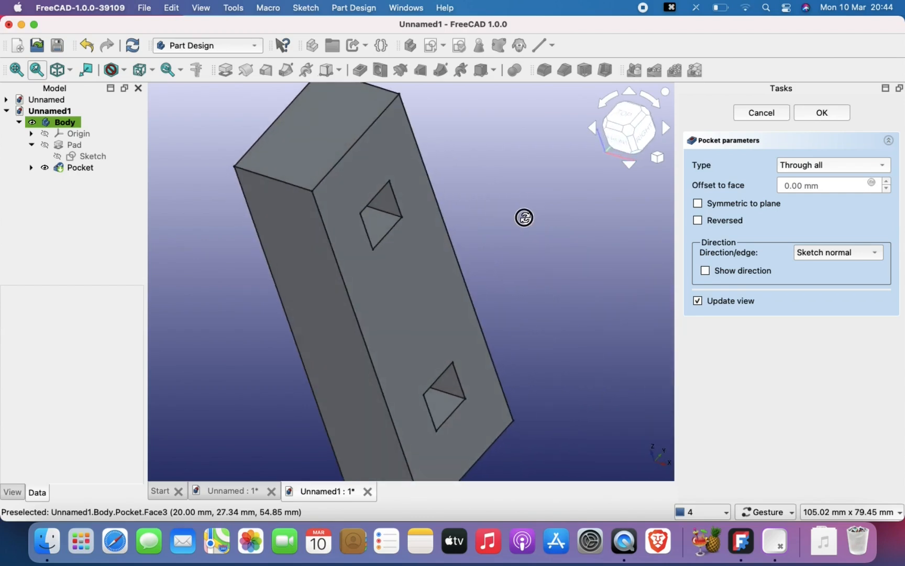
{"action": "left_click", "coordinate": [820, 115]}
- Create a new sketch on the block's side face that has the two square holes
{"action": "scroll", "coordinate": [586, 293], "scroll_direction": "down", "scroll_amount": 3}
{"action": "left_click_drag", "start_coordinate": [586, 293], "coordinate": [454, 291]}
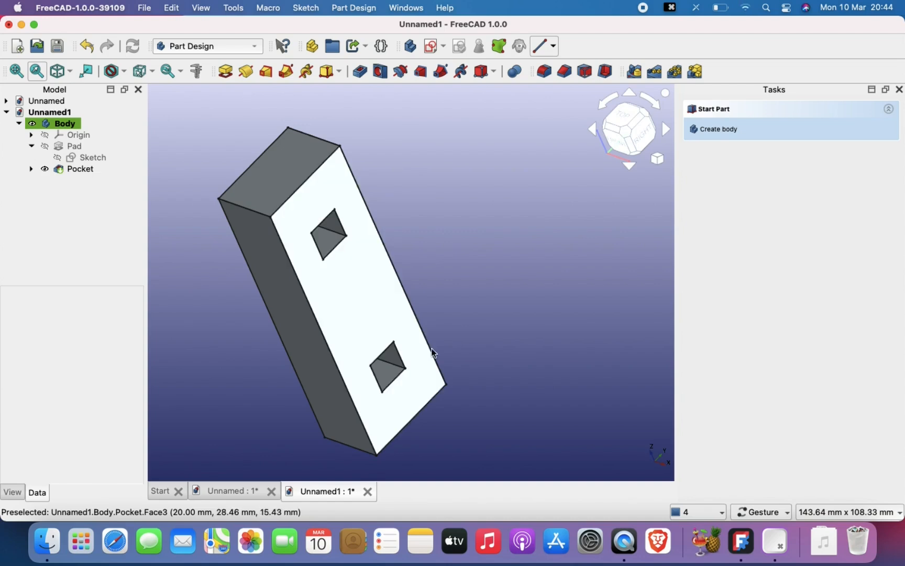
{"action": "left_click", "coordinate": [360, 291]}
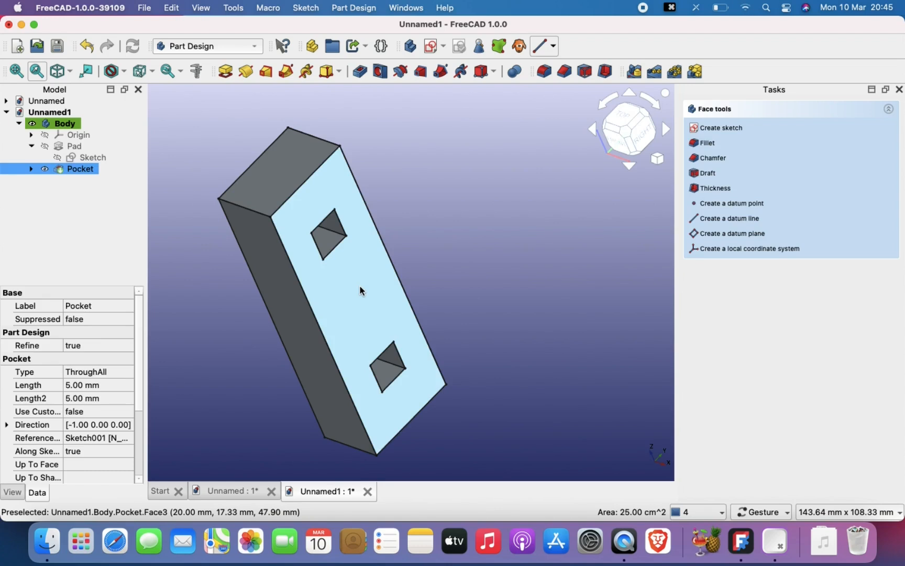
{"action": "left_click", "coordinate": [429, 45]}
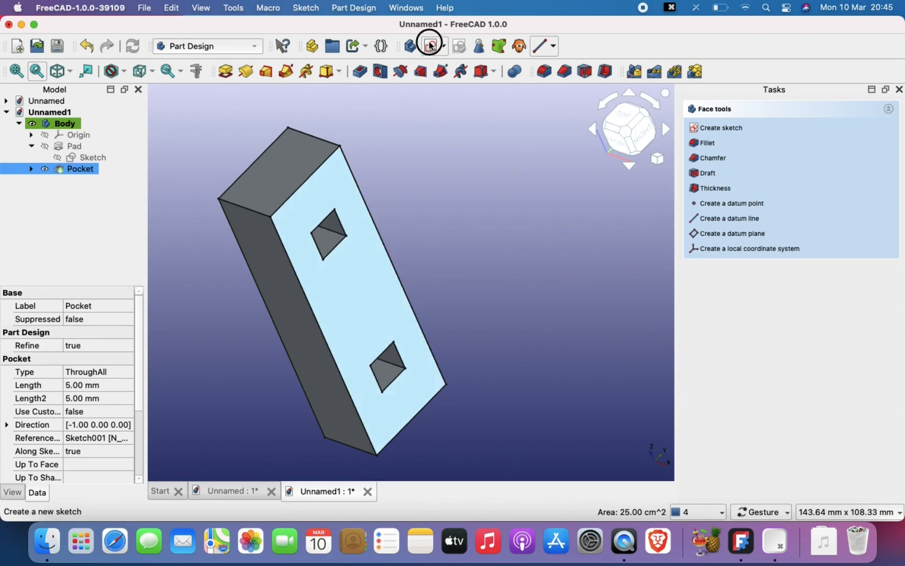
{"action": "mouse_move", "coordinate": [454, 319]}
{"action": "right_mouse_down"}
{"action": "mouse_move", "coordinate": [463, 232]}
{"action": "mouse_move", "coordinate": [466, 263]}
{"action": "right_mouse_up"}
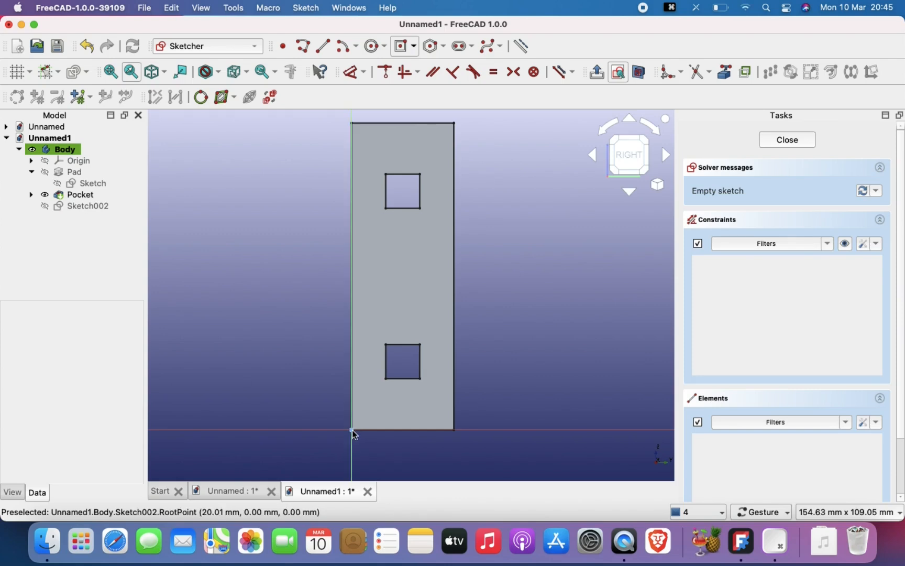
- Project the face's upper-right corner point into the sketch as external geometry
{"action": "left_click", "coordinate": [725, 72]}
{"action": "left_click", "coordinate": [454, 123]}
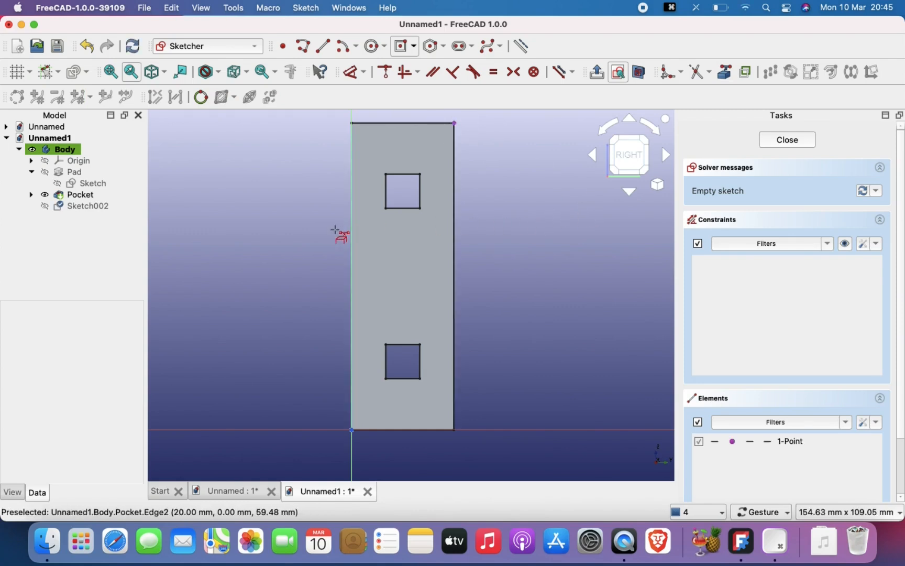
{"action": "key", "text": "Escape"}
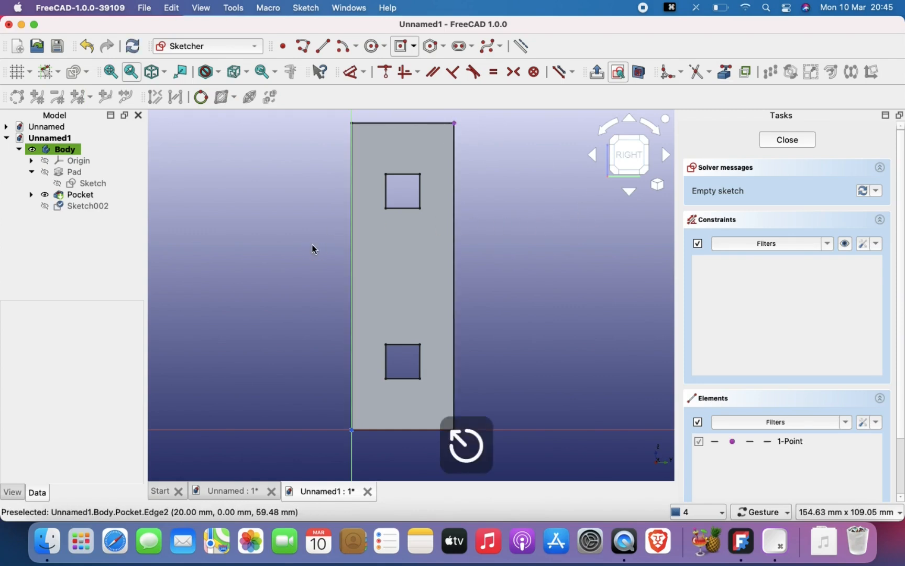
- Draw a 10 × 10 mm centered rectangle on the face between the two square holes
{"action": "left_click", "coordinate": [414, 46]}
{"action": "left_click", "coordinate": [425, 80]}
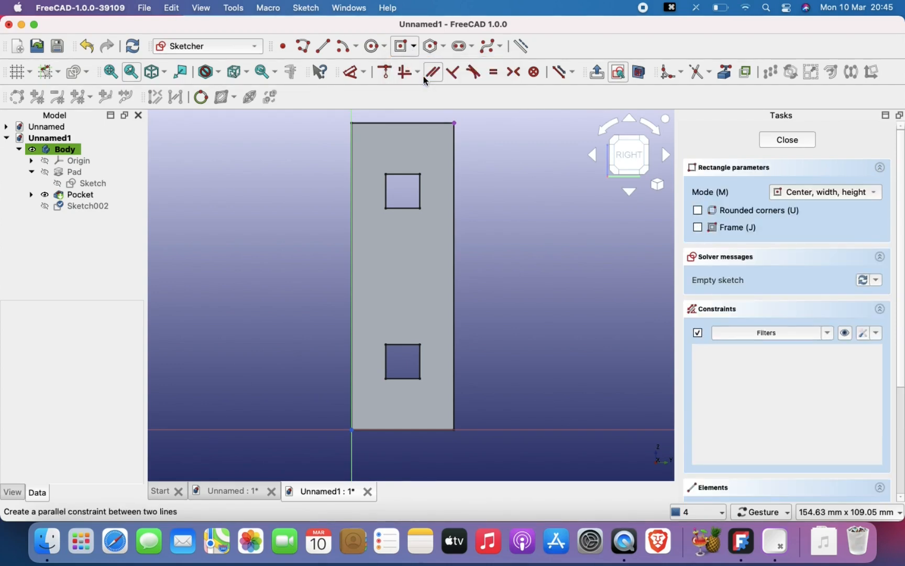
{"action": "left_click", "coordinate": [399, 272]}
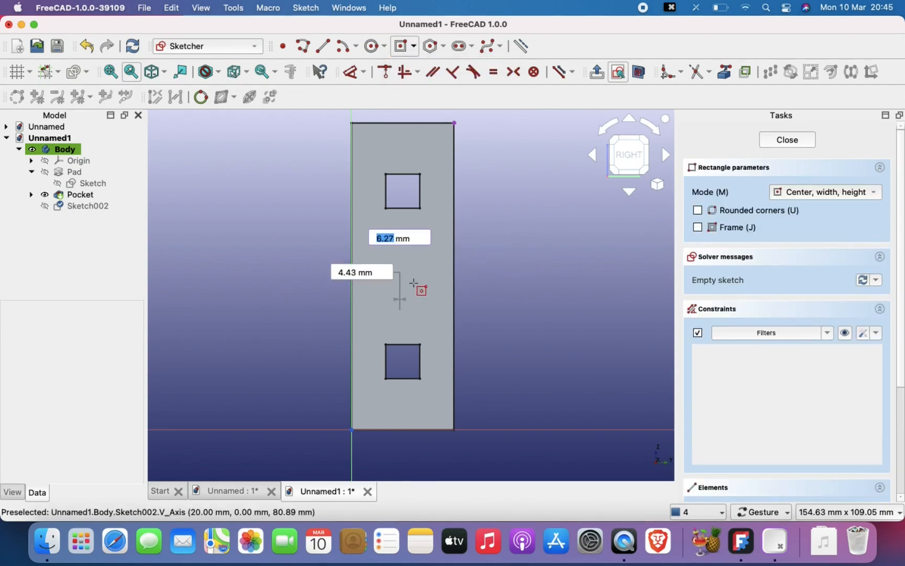
{"action": "type", "text": "10"}
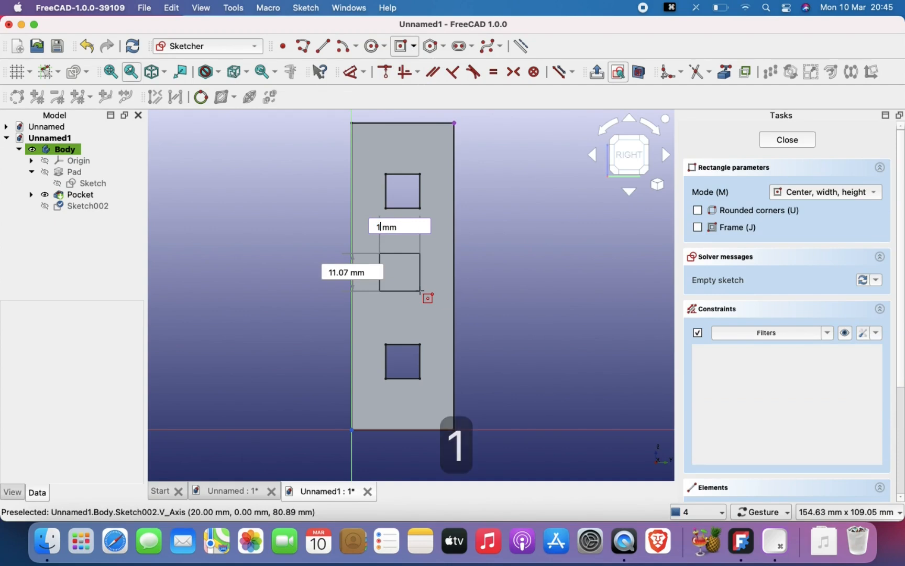
{"action": "key", "text": "Tab"}
{"action": "type", "text": "10"}
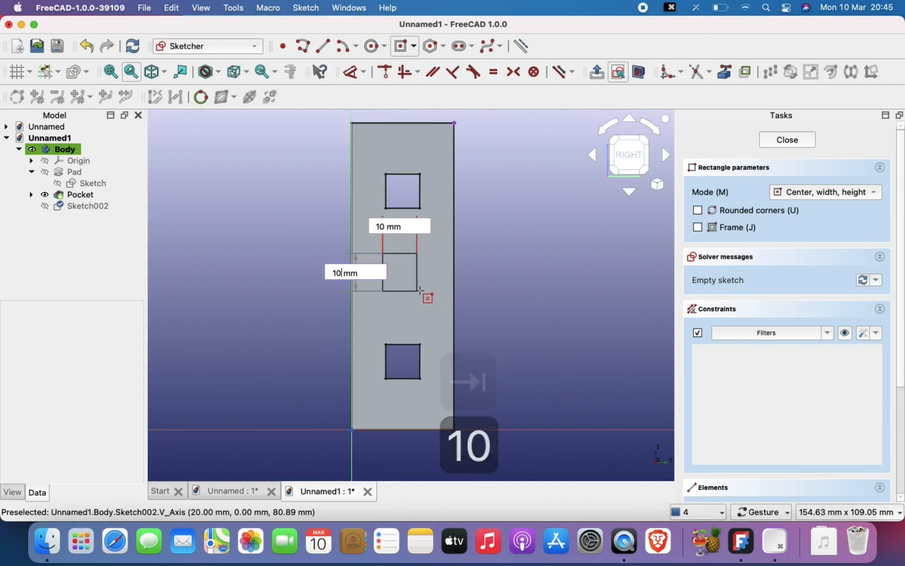
{"action": "key", "text": "Return"}
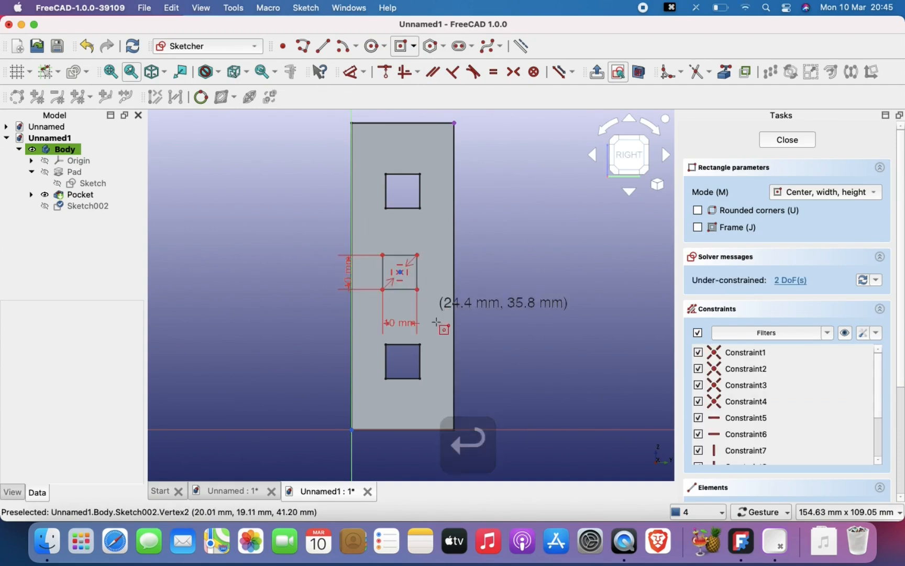
- Set both the width and the height of the middle square to 5 mm
{"action": "scroll", "coordinate": [403, 354], "scroll_direction": "up", "scroll_amount": 2}
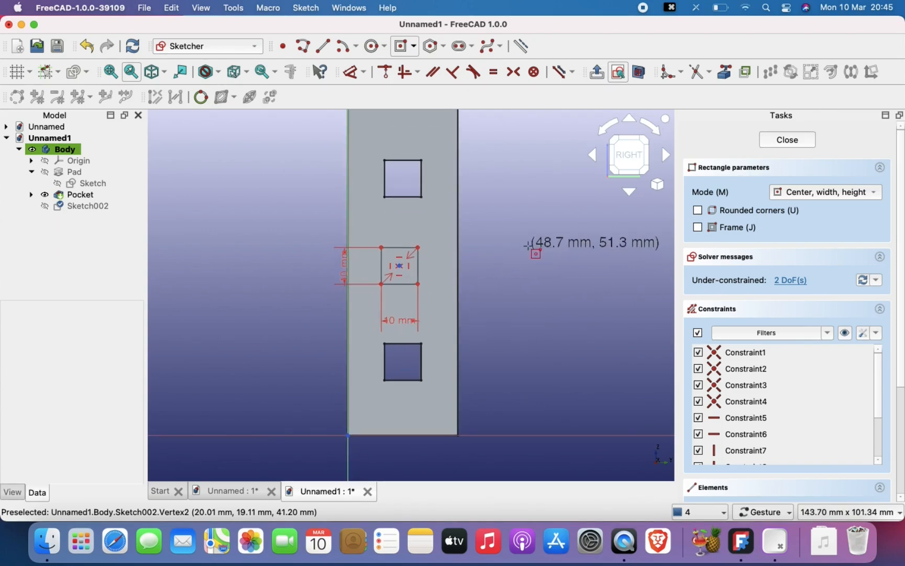
{"action": "key", "text": "Escape"}
{"action": "double_click", "coordinate": [403, 325]}
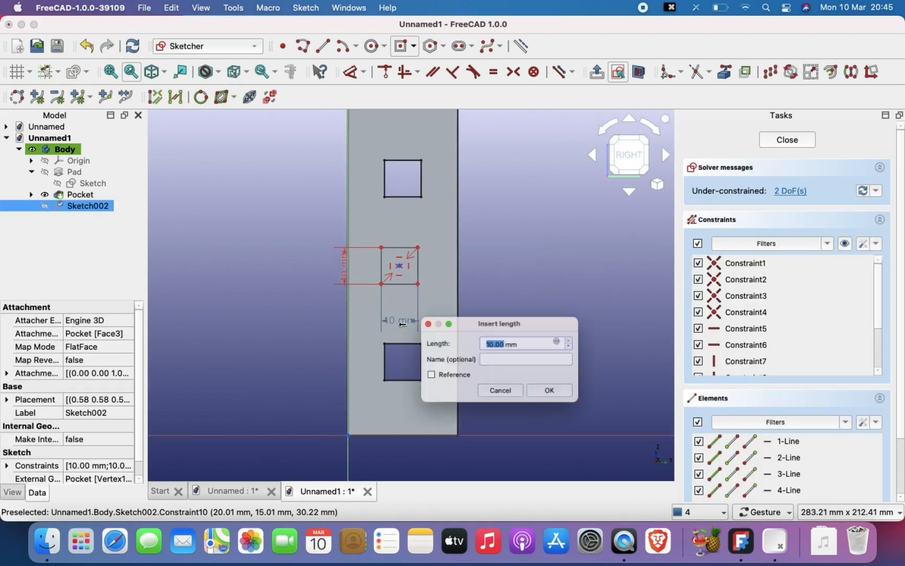
{"action": "type", "text": "5"}
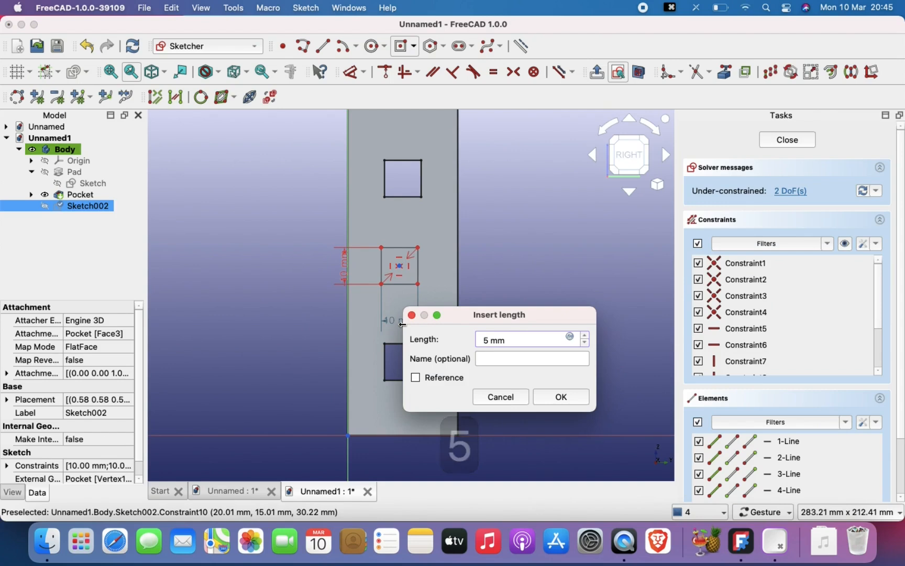
{"action": "key", "text": "Return"}
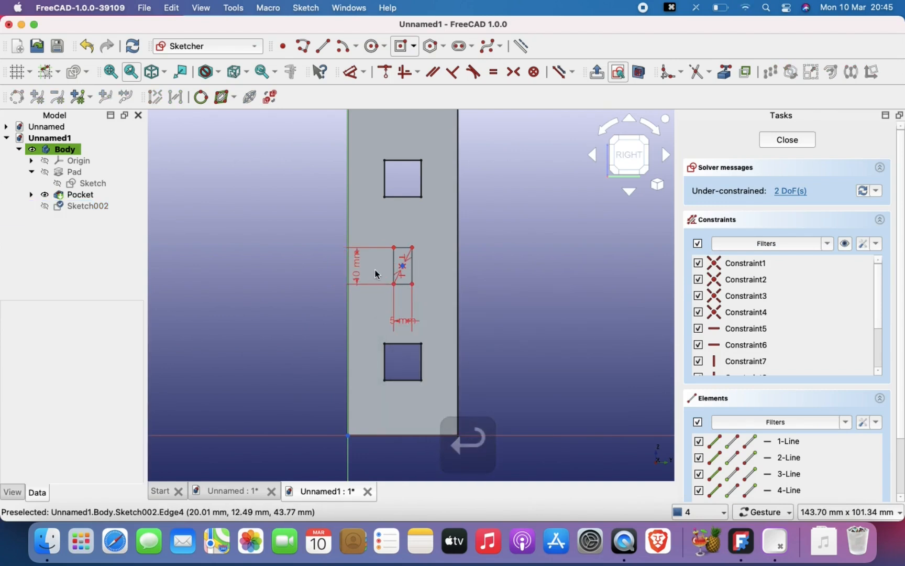
{"action": "double_click", "coordinate": [358, 268]}
{"action": "type", "text": "5"}
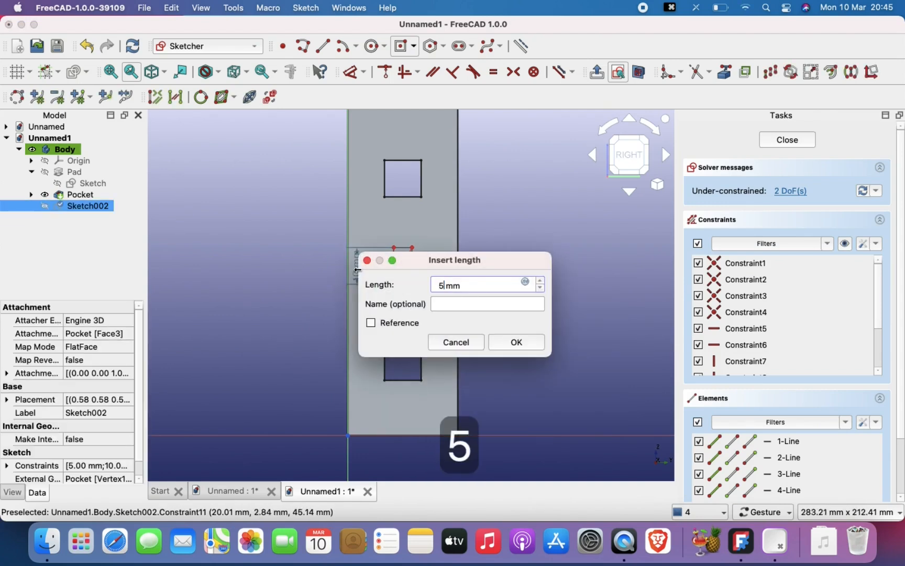
{"action": "key", "text": "Return"}
- Constrain the small square's center symmetrically between the projected upper-right corner and the sketch origin
{"action": "scroll", "coordinate": [470, 299], "scroll_direction": "up", "scroll_amount": 1}
{"action": "scroll", "coordinate": [470, 300], "scroll_direction": "down", "scroll_amount": 1}
{"action": "right_click_drag", "start_coordinate": [470, 299], "coordinate": [494, 326]}
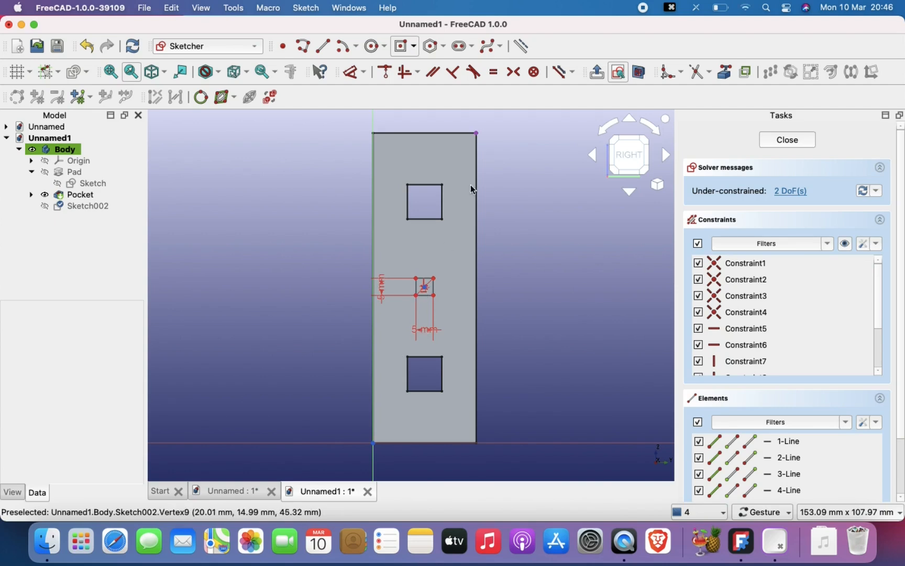
{"action": "left_click", "coordinate": [477, 134]}
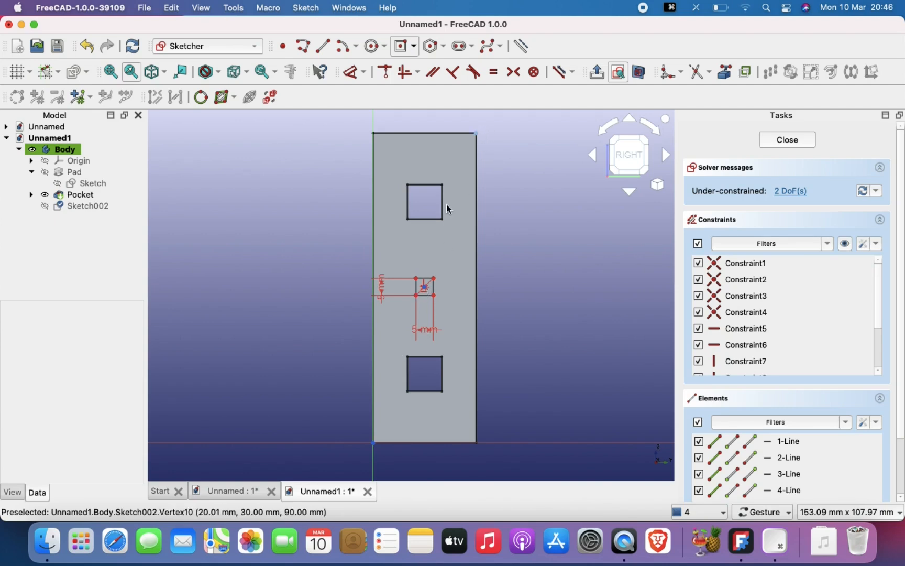
{"action": "left_click", "coordinate": [374, 444]}
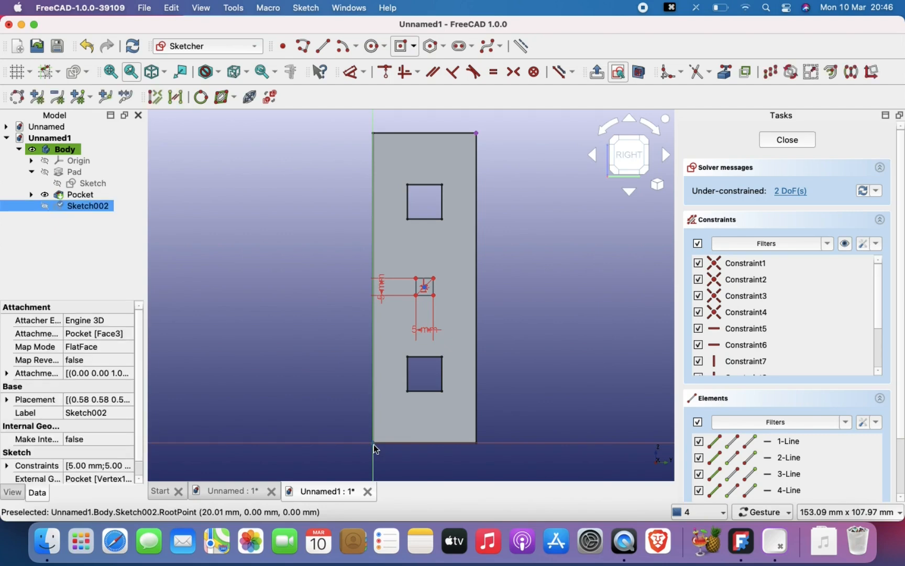
{"action": "left_click", "coordinate": [426, 290]}
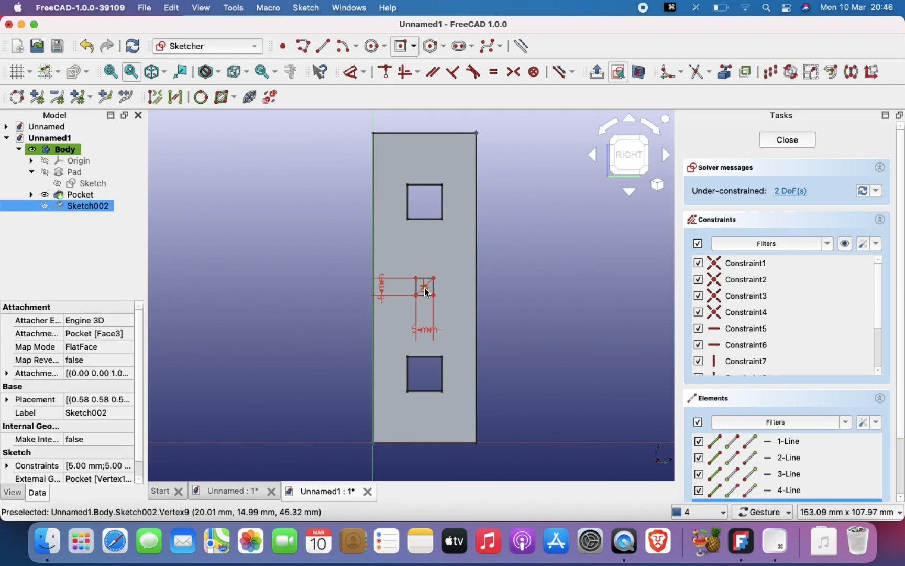
{"action": "left_click", "coordinate": [514, 73]}
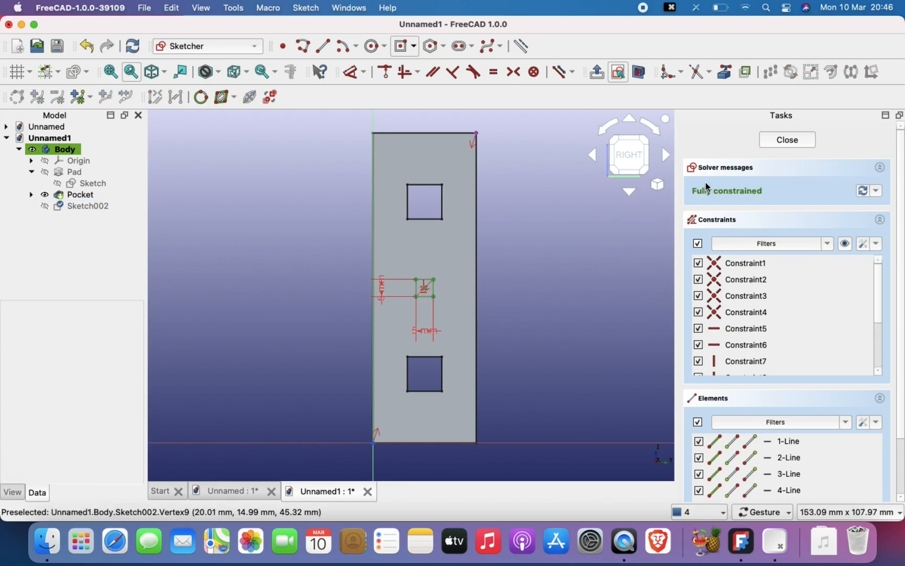
- Finish and leave the sketch of the small middle square
{"action": "scroll", "coordinate": [433, 279], "scroll_direction": "up", "scroll_amount": 5}
{"action": "scroll", "coordinate": [432, 279], "scroll_direction": "down", "scroll_amount": 3}
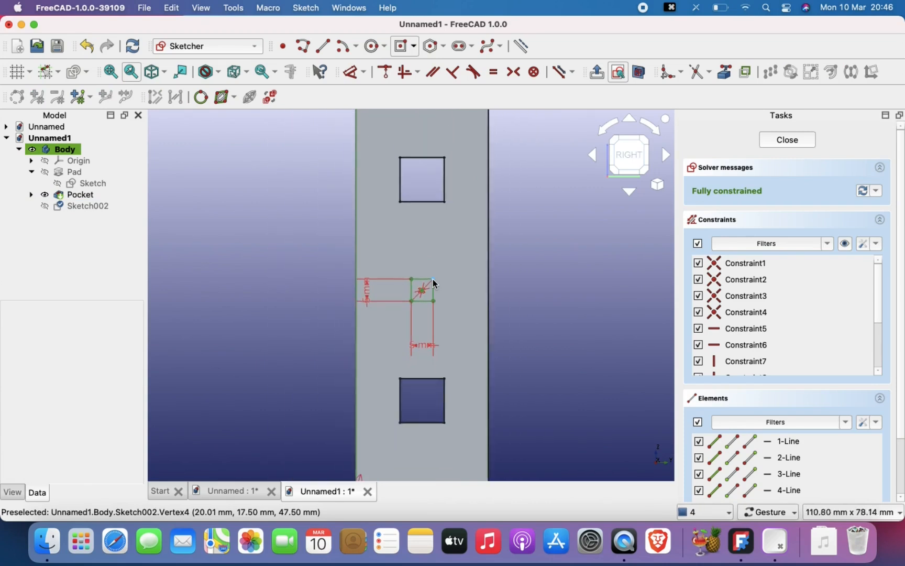
{"action": "scroll", "coordinate": [433, 279], "scroll_direction": "up", "scroll_amount": 1}
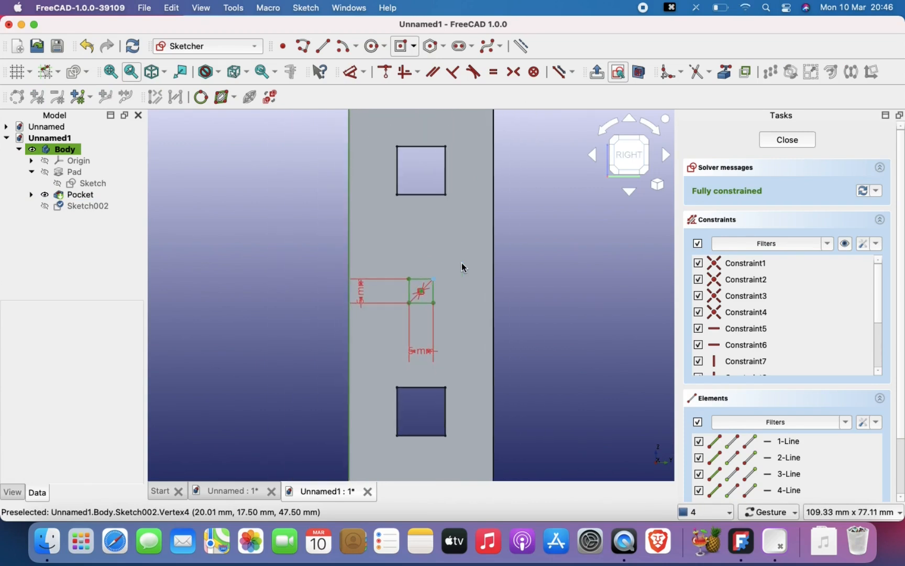
{"action": "left_click", "coordinate": [788, 140]}
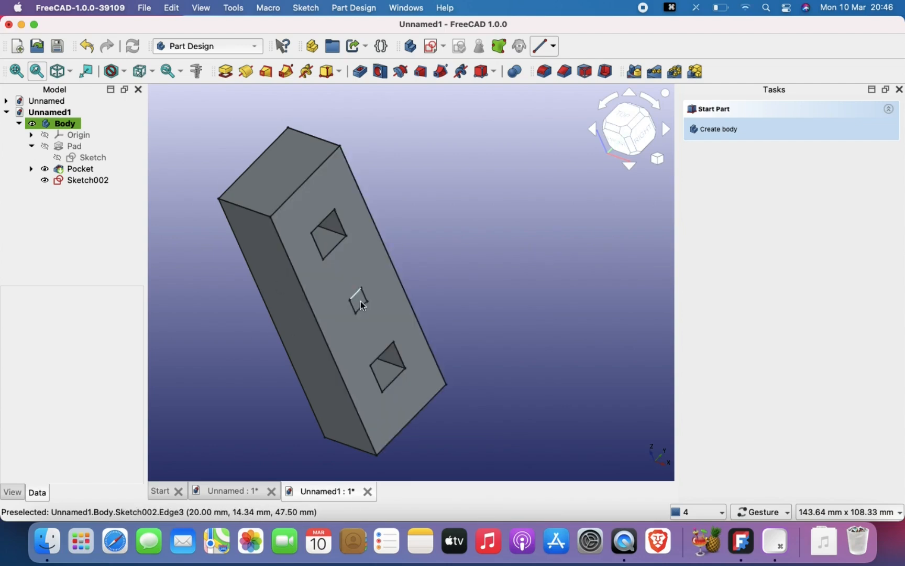
- Cut the small middle square into the block as a pocket 3 mm deep
{"action": "left_click", "coordinate": [86, 180]}
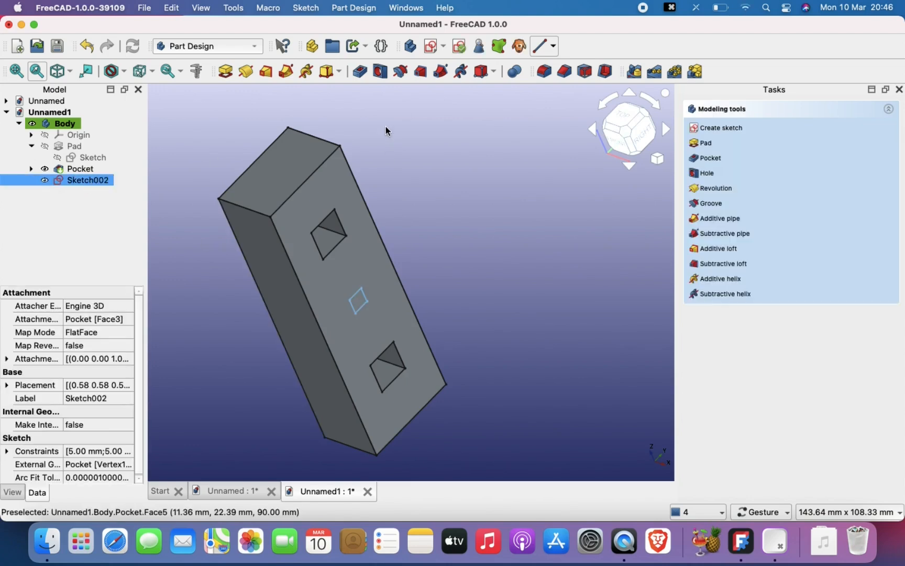
{"action": "left_click", "coordinate": [360, 70]}
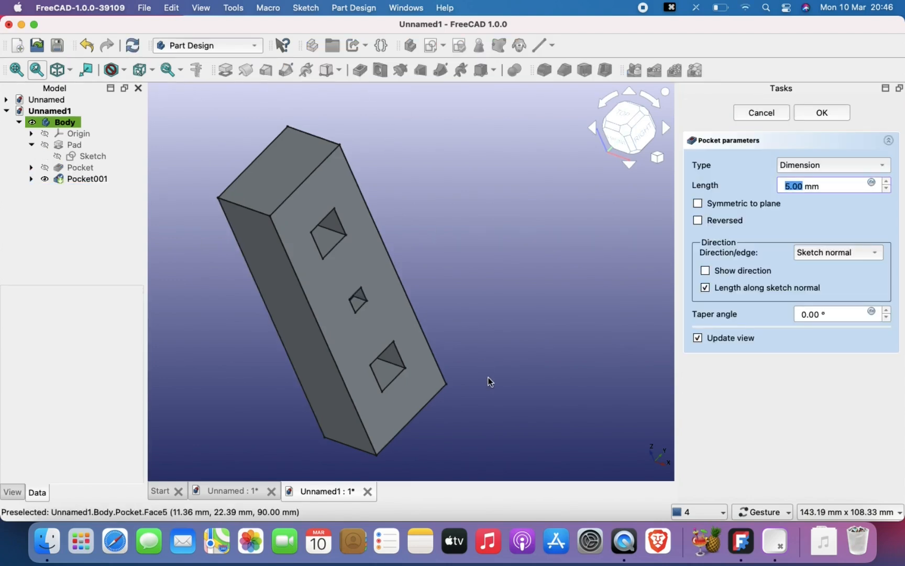
{"action": "left_click_drag", "start_coordinate": [480, 377], "coordinate": [444, 366]}
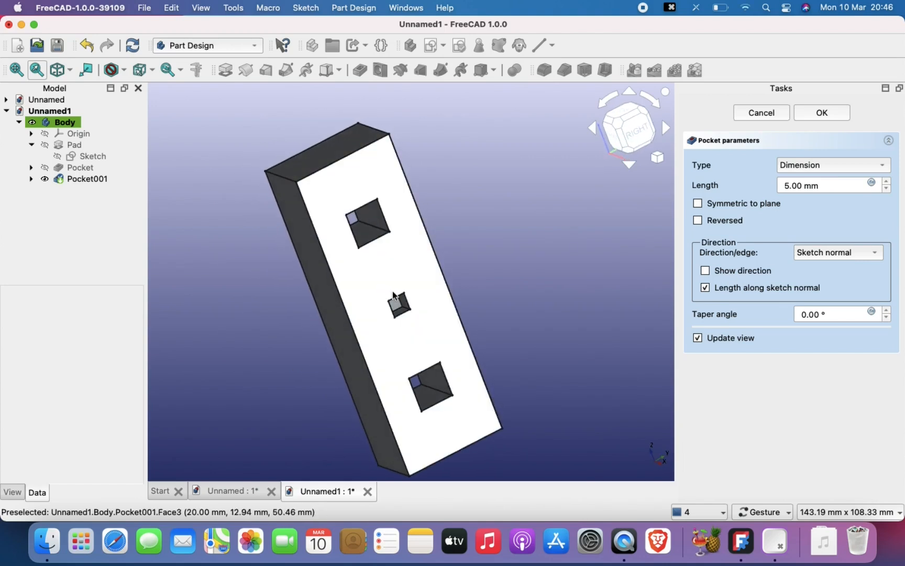
{"action": "scroll", "coordinate": [394, 291], "scroll_direction": "up", "scroll_amount": 1}
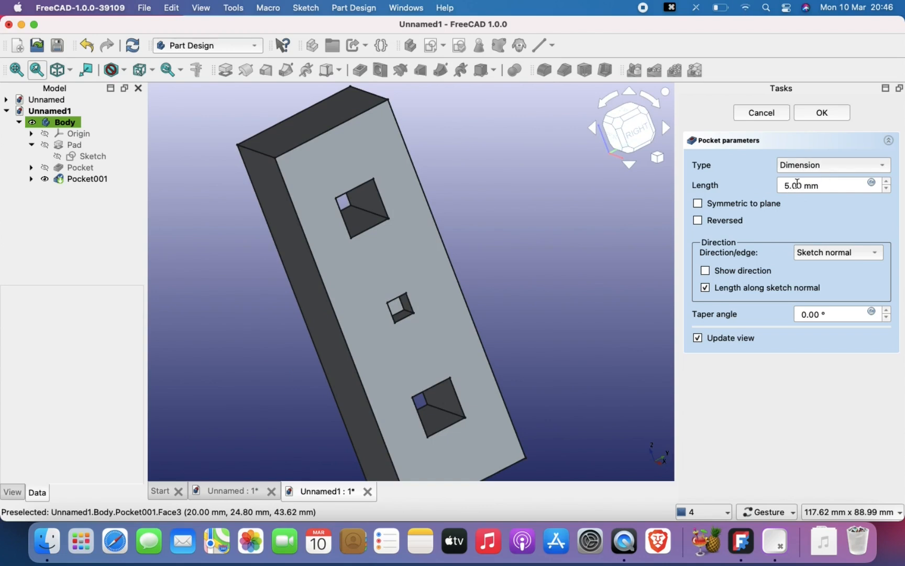
{"action": "key", "text": "BackSpace"}
{"action": "type", "text": "3"}
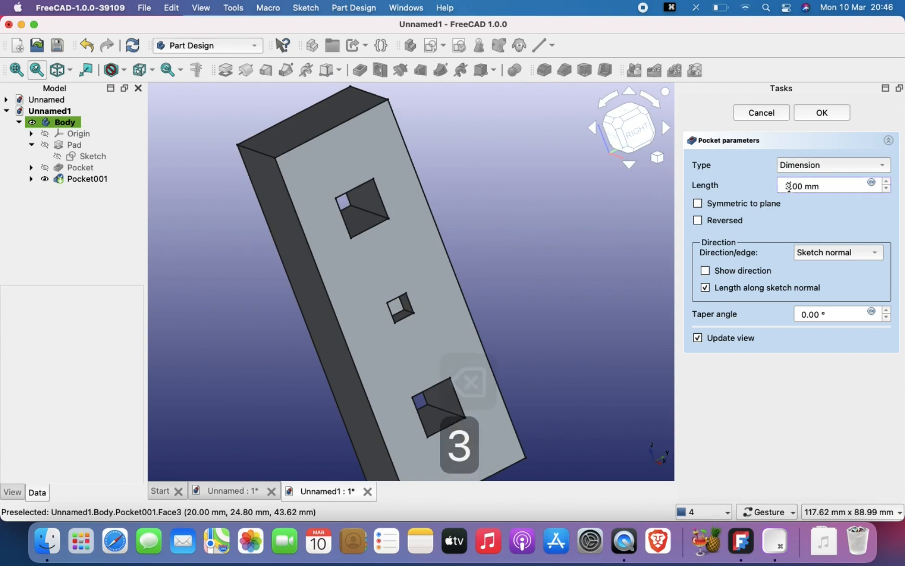
{"action": "left_click", "coordinate": [573, 245]}
{"action": "left_click_drag", "start_coordinate": [542, 305], "coordinate": [564, 313]}
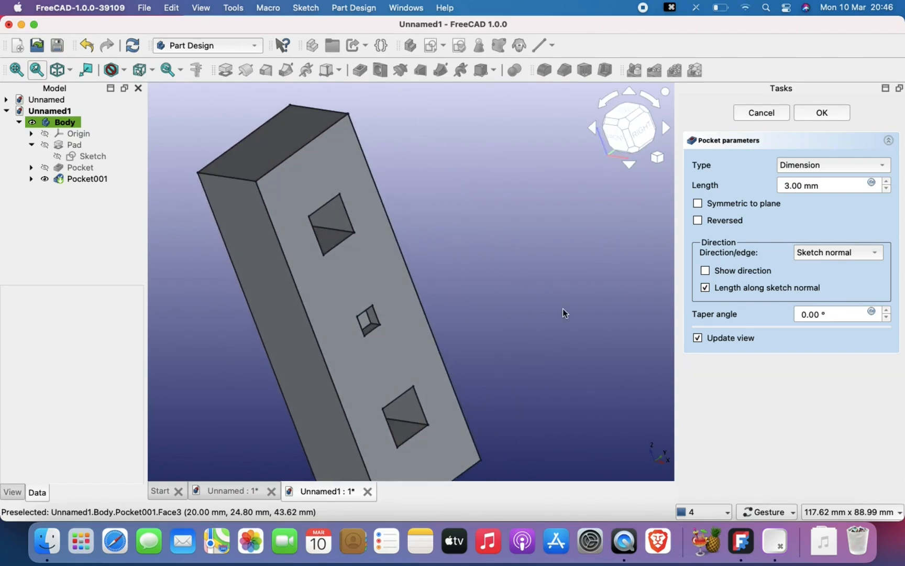
{"action": "left_click", "coordinate": [822, 113]}
{"action": "left_click_drag", "start_coordinate": [499, 301], "coordinate": [460, 264]}
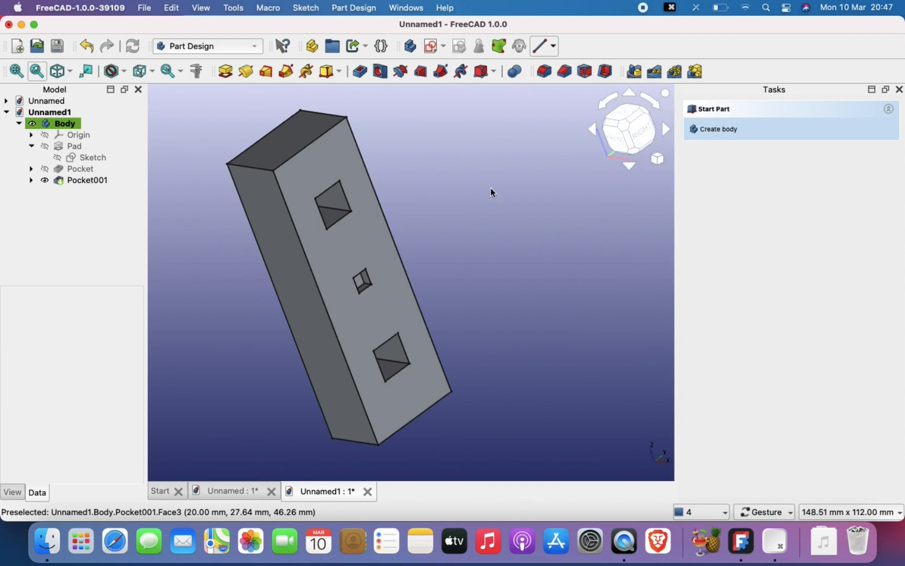
{"action": "left_click_drag", "start_coordinate": [439, 302], "coordinate": [422, 319]}
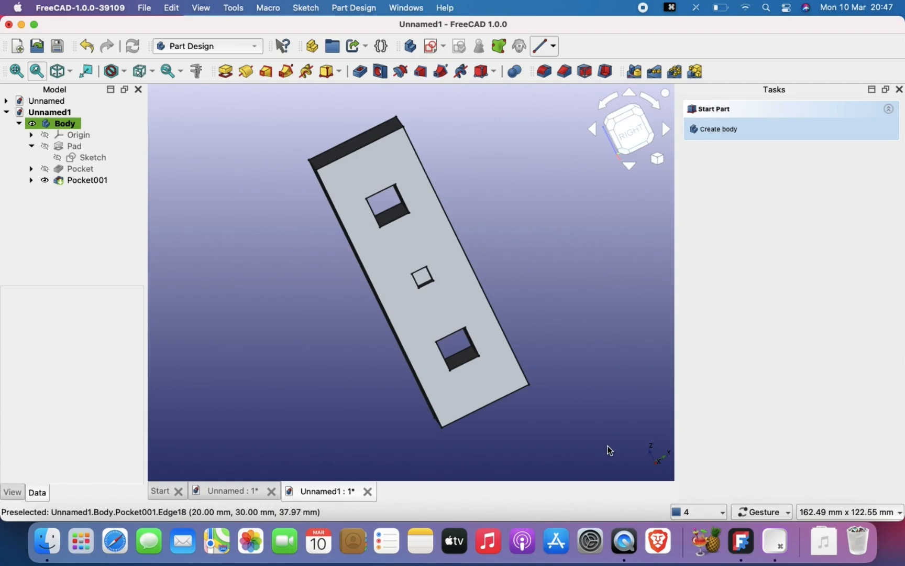
{"action": "right_click_drag", "start_coordinate": [521, 344], "coordinate": [453, 367]}
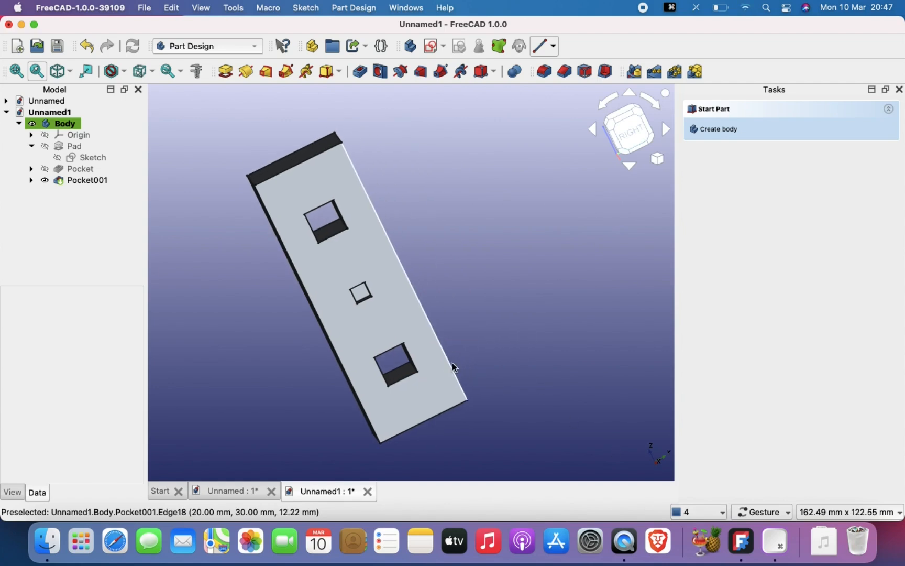
- Create a new document and start a sketch on the XY plane in a new body
{"action": "key", "text": "super+n"}
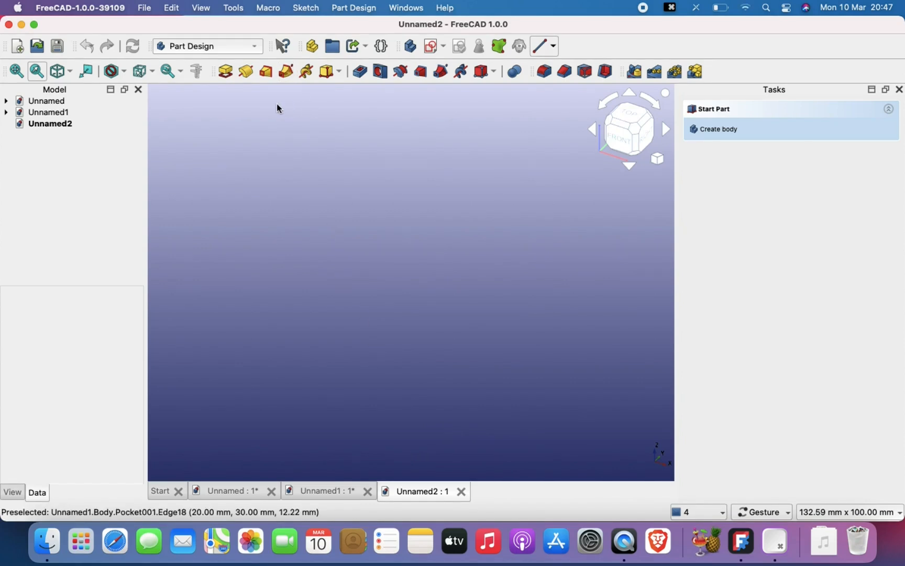
{"action": "left_click", "coordinate": [226, 75]}
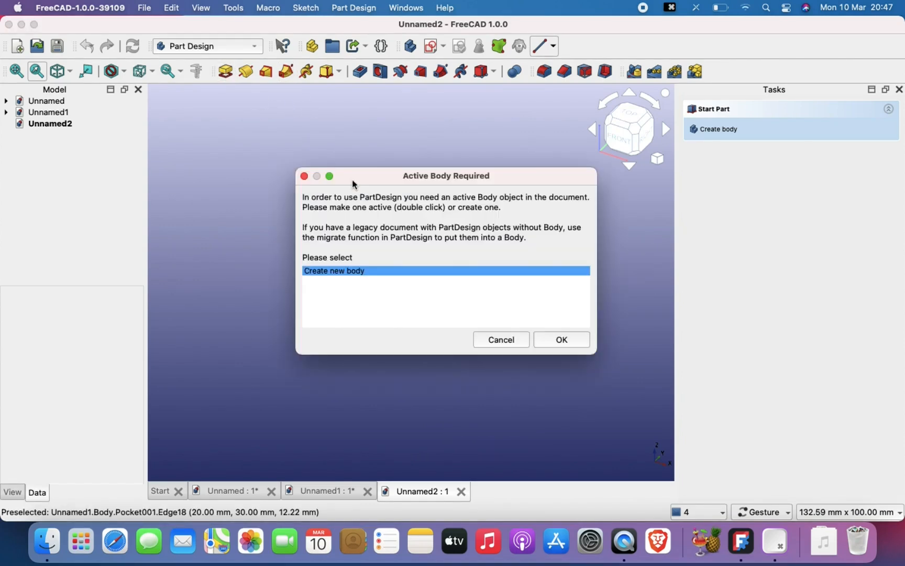
{"action": "left_click", "coordinate": [304, 177]}
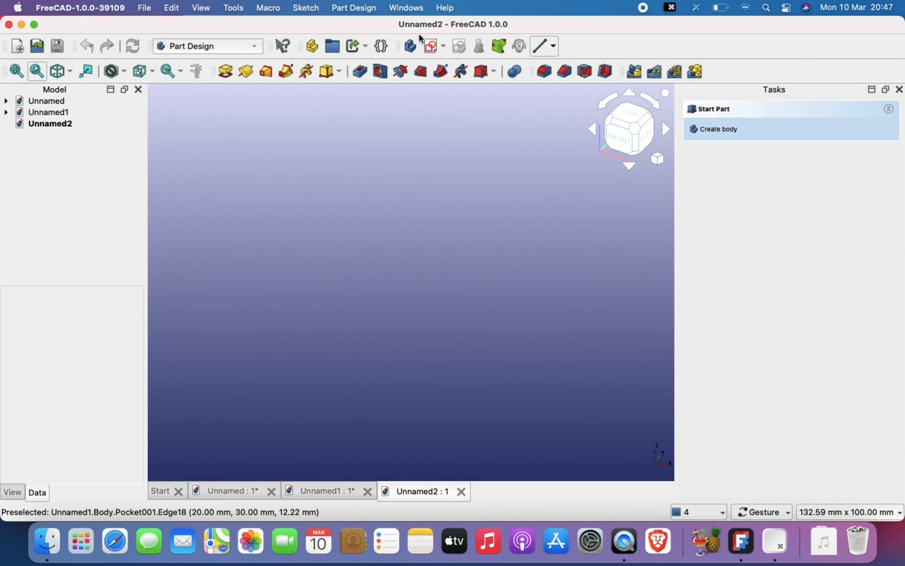
{"action": "left_click", "coordinate": [431, 46]}
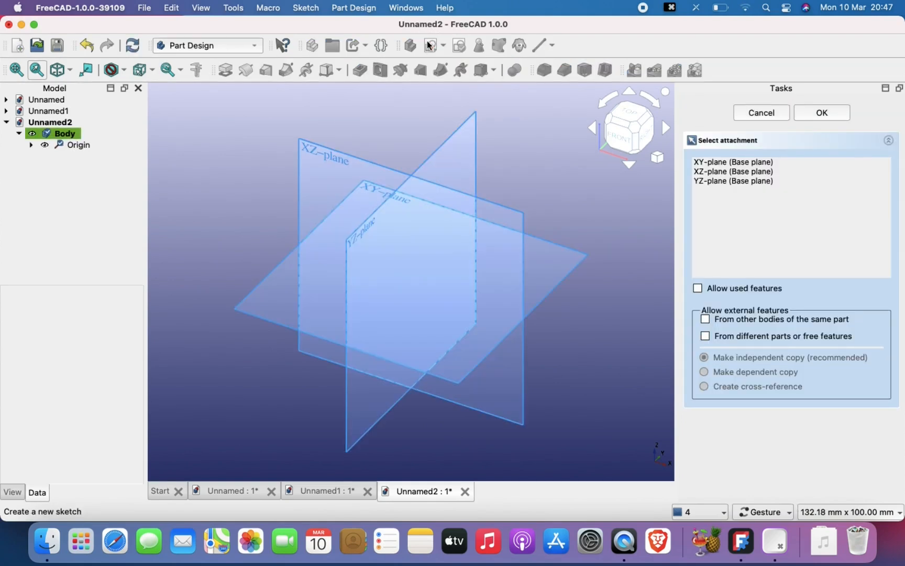
{"action": "left_click", "coordinate": [364, 184]}
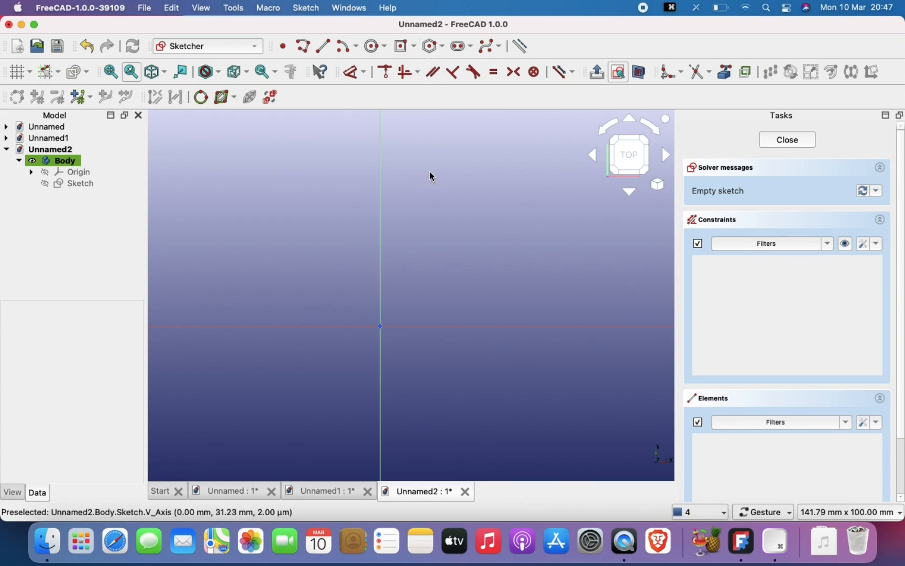
- Draw a rectangle 30 mm wide and 50 mm high with its lower-left corner on the origin, and finish the sketch
{"action": "left_click", "coordinate": [414, 46]}
{"action": "left_click", "coordinate": [422, 66]}
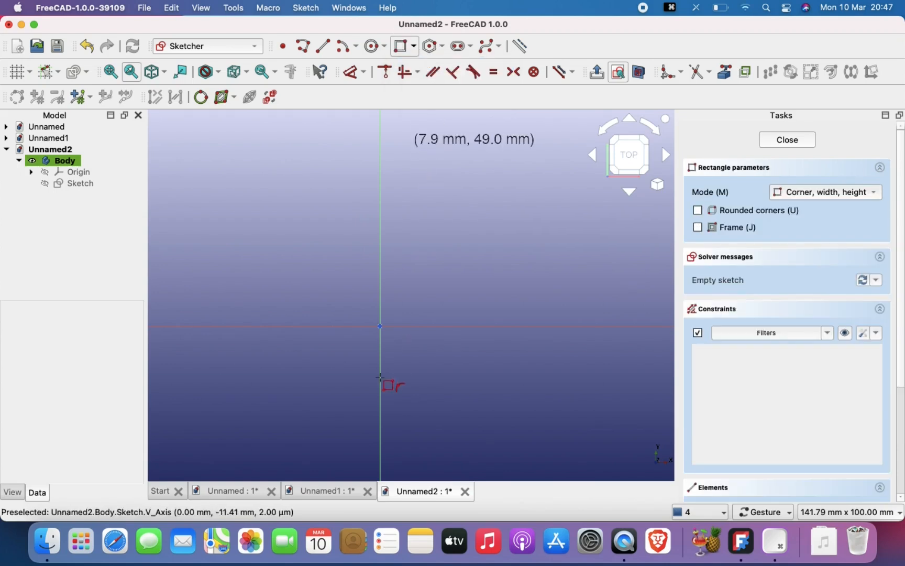
{"action": "left_click", "coordinate": [381, 327]}
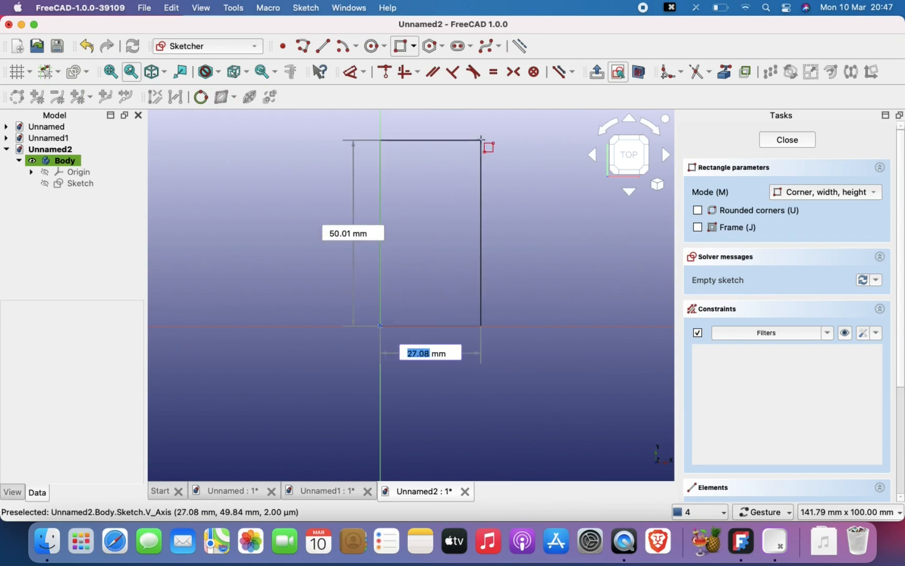
{"action": "type", "text": "30"}
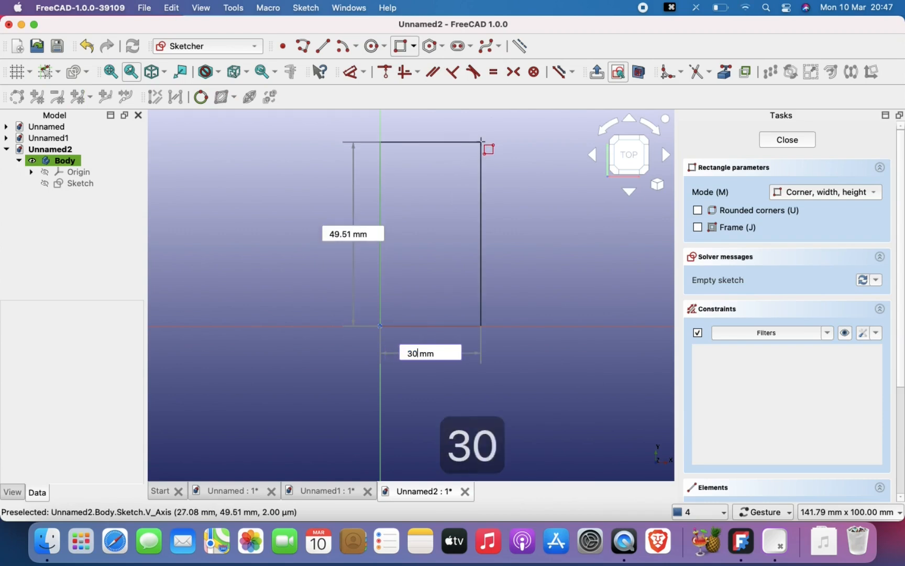
{"action": "key", "text": "Tab"}
{"action": "type", "text": "50"}
{"action": "key", "text": "Return"}
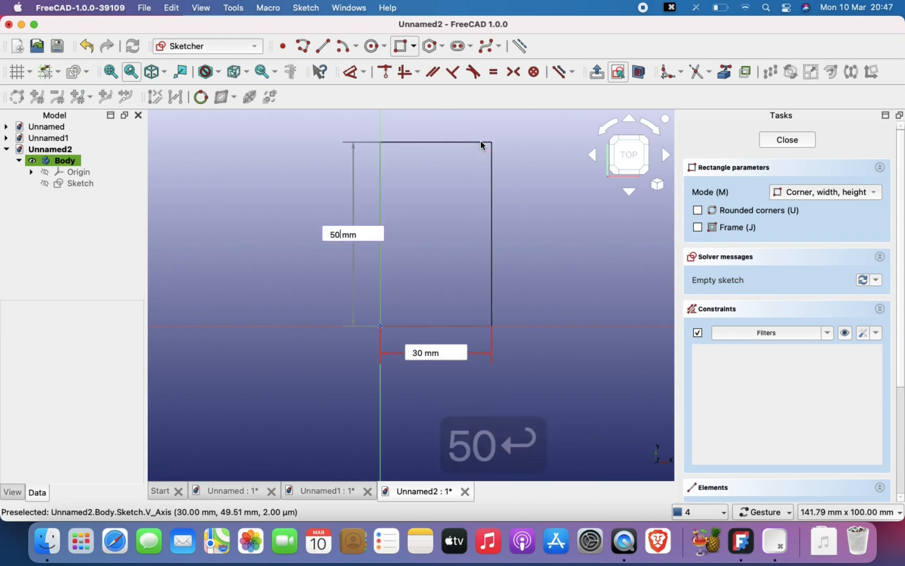
{"action": "left_click", "coordinate": [787, 140]}
- Pad the rectangle sketch 10 mm into a solid block
{"action": "mouse_move", "coordinate": [545, 227]}
{"action": "left_mouse_down"}
{"action": "mouse_move", "coordinate": [533, 245]}
{"action": "mouse_move", "coordinate": [400, 316]}
{"action": "left_mouse_up"}
{"action": "right_click_drag", "start_coordinate": [400, 316], "coordinate": [399, 300]}
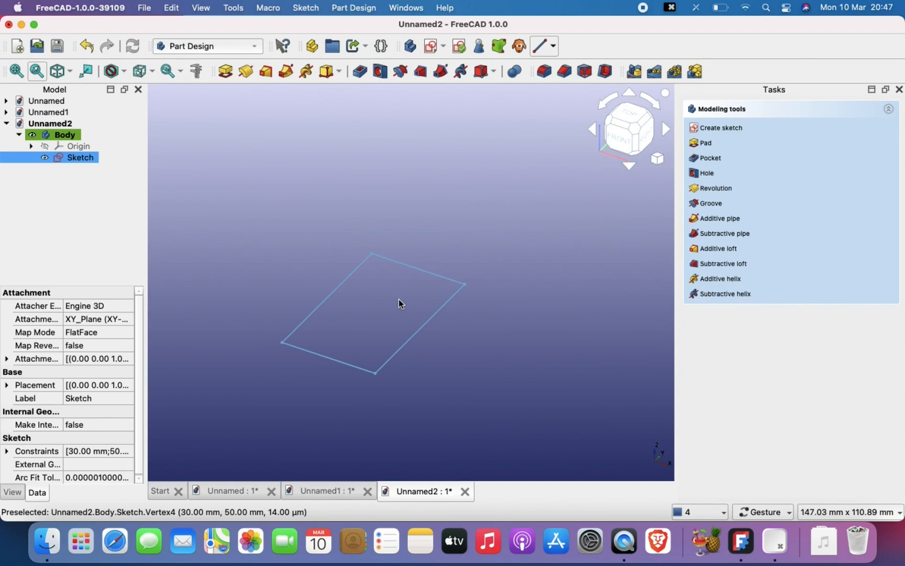
{"action": "left_click", "coordinate": [226, 71]}
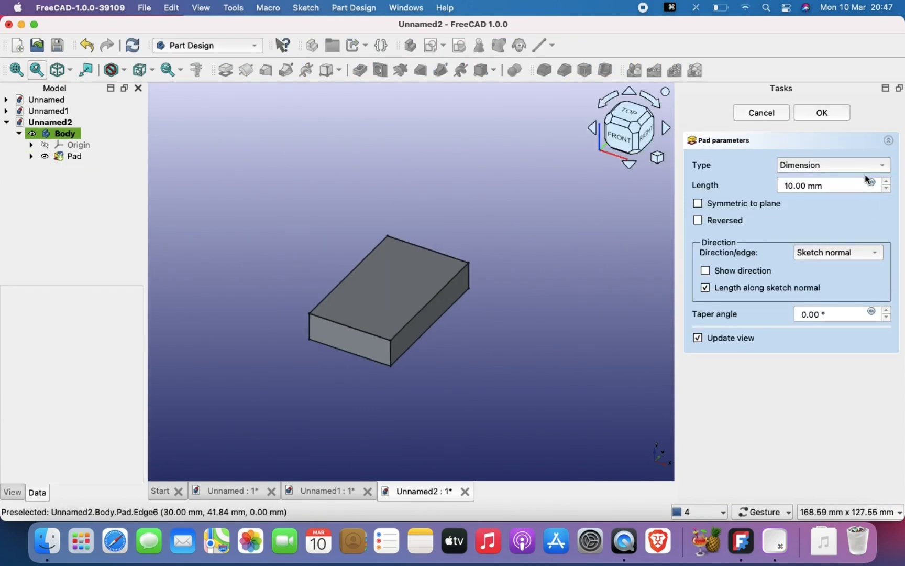
{"action": "left_click", "coordinate": [821, 112]}
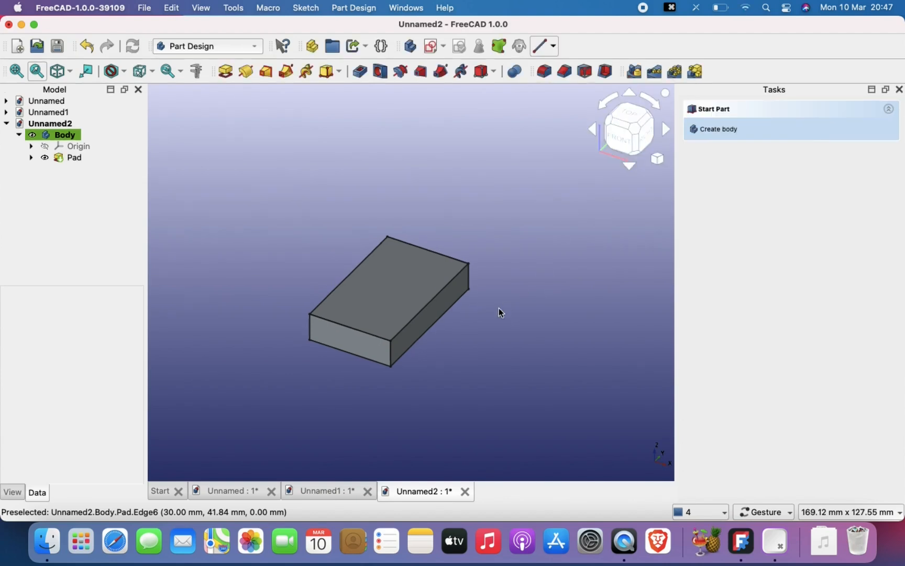
- Start a new sketch on the block's top face
{"action": "scroll", "coordinate": [499, 307], "scroll_direction": "up", "scroll_amount": 2}
{"action": "left_click_drag", "start_coordinate": [499, 308], "coordinate": [503, 354]}
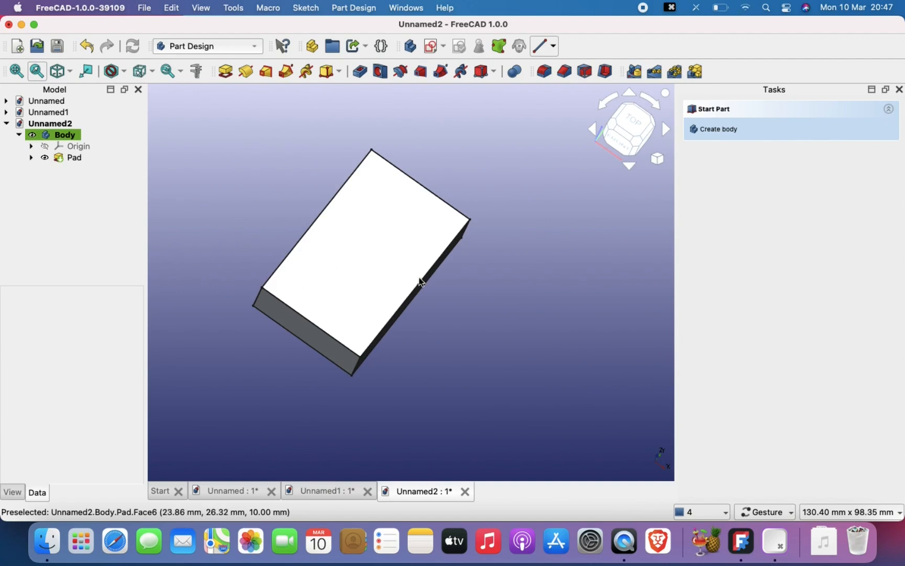
{"action": "scroll", "coordinate": [445, 372], "scroll_direction": "down", "scroll_amount": 1}
{"action": "right_click_drag", "start_coordinate": [445, 371], "coordinate": [424, 409]}
{"action": "left_click_drag", "start_coordinate": [427, 389], "coordinate": [423, 430]}
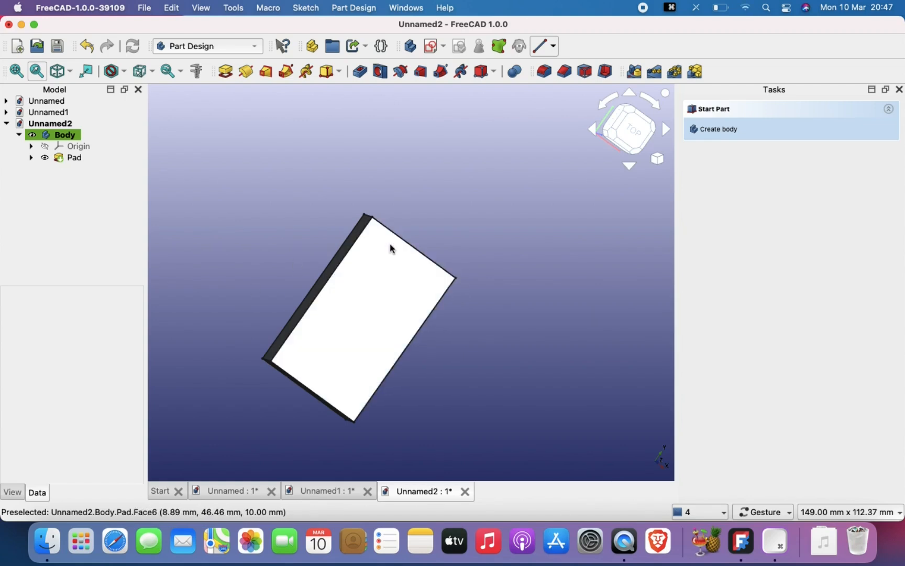
{"action": "left_click_drag", "start_coordinate": [508, 310], "coordinate": [492, 333]}
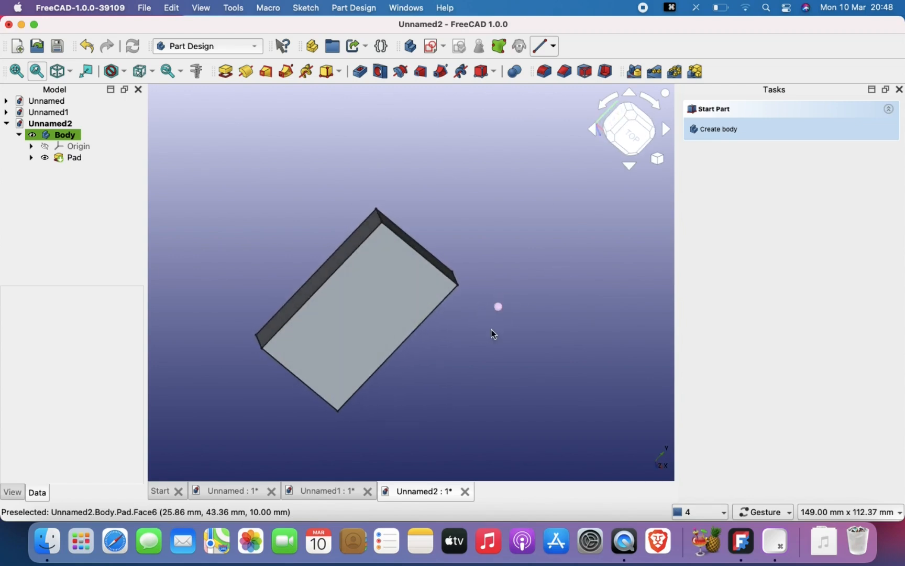
{"action": "left_click", "coordinate": [365, 308]}
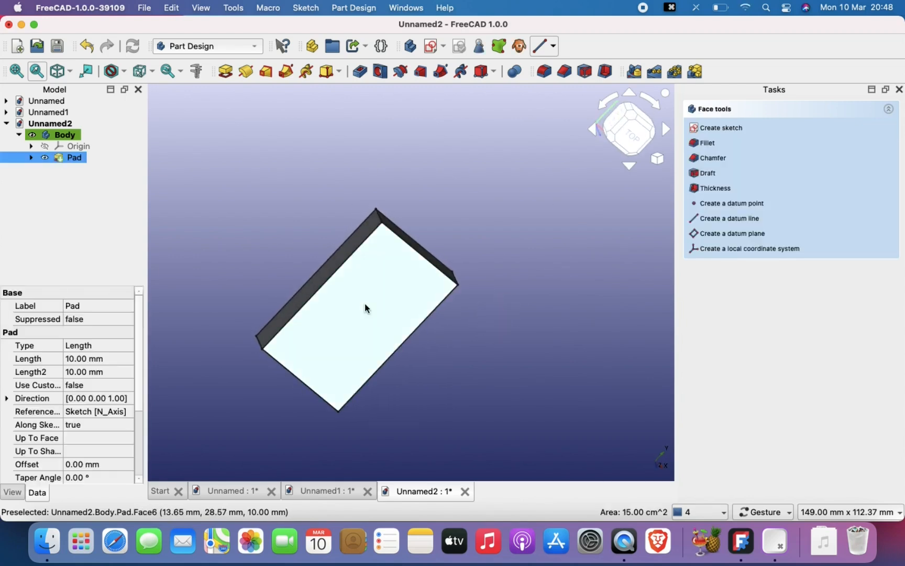
{"action": "left_click", "coordinate": [700, 126]}
{"action": "scroll", "coordinate": [386, 324], "scroll_direction": "up", "scroll_amount": 1}
{"action": "right_click_drag", "start_coordinate": [388, 325], "coordinate": [376, 241]}
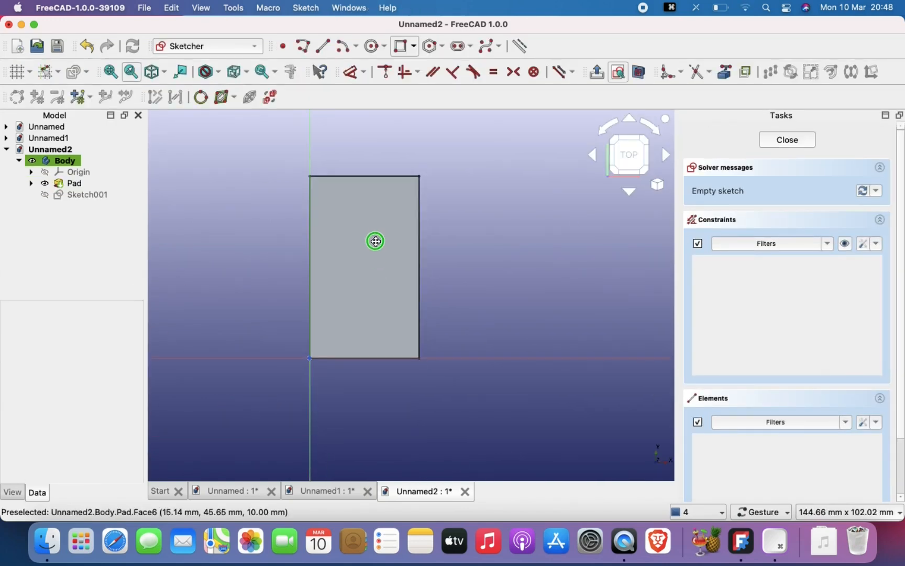
- Project all four edges of the top face into the sketch as external geometry
{"action": "left_click", "coordinate": [730, 77]}
{"action": "left_click", "coordinate": [391, 170]}
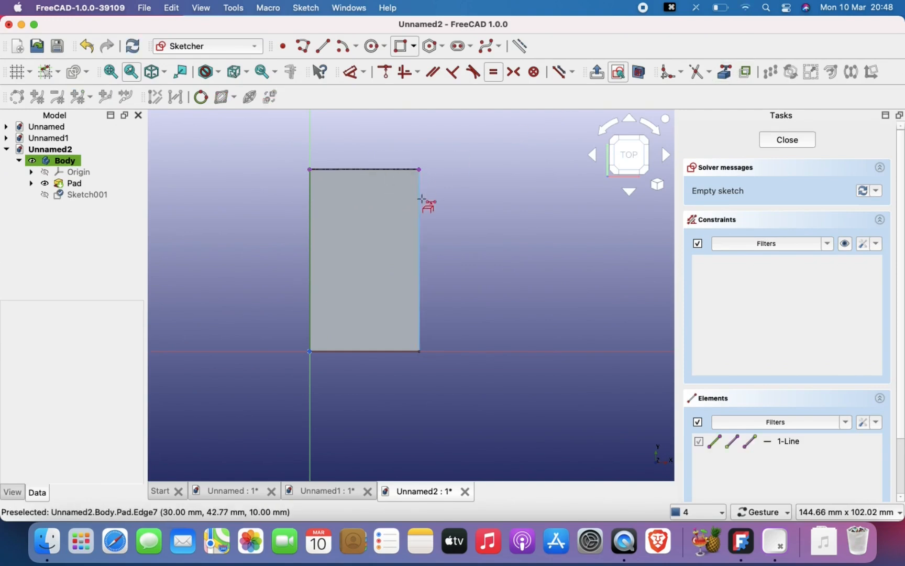
{"action": "left_click", "coordinate": [420, 202]}
{"action": "left_click", "coordinate": [311, 216]}
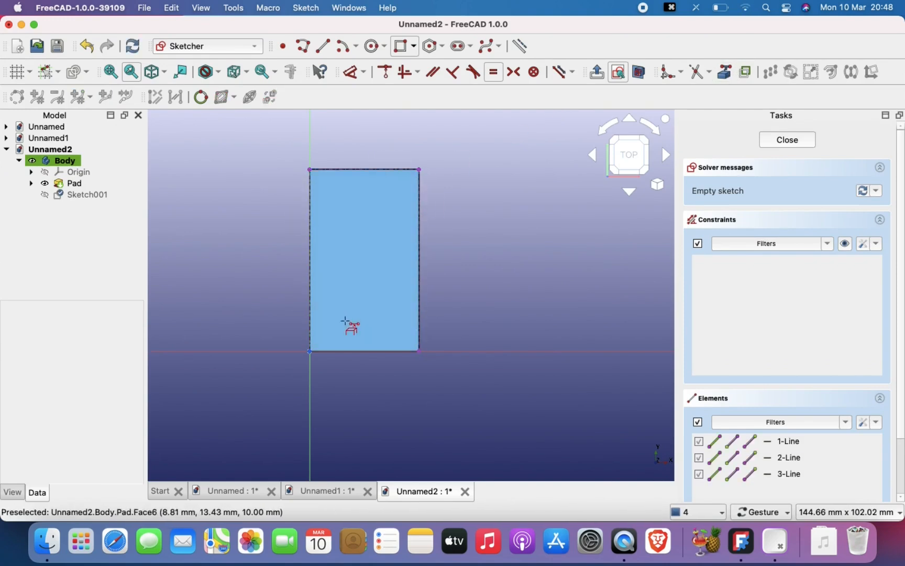
{"action": "left_click", "coordinate": [346, 351]}
{"action": "scroll", "coordinate": [331, 232], "scroll_direction": "up", "scroll_amount": 2}
{"action": "right_click_drag", "start_coordinate": [331, 232], "coordinate": [326, 262]}
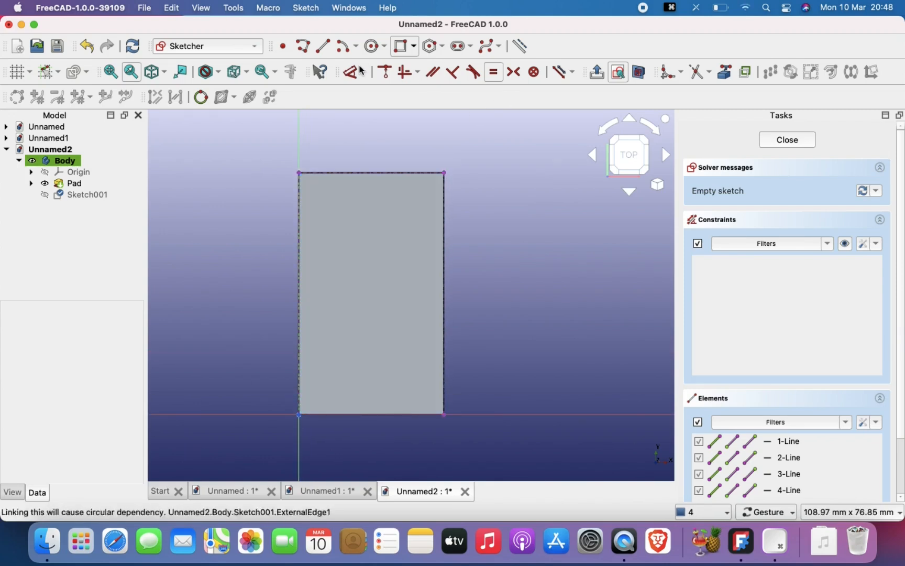
- Draw a line from the face's upper-left corner to the midpoint of its right edge
{"action": "left_click", "coordinate": [323, 45]}
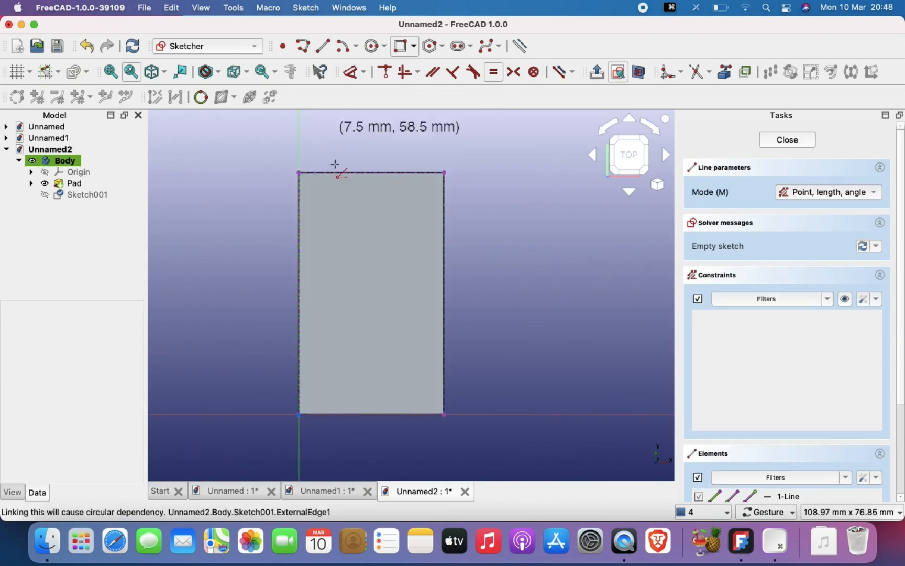
{"action": "left_click", "coordinate": [299, 172]}
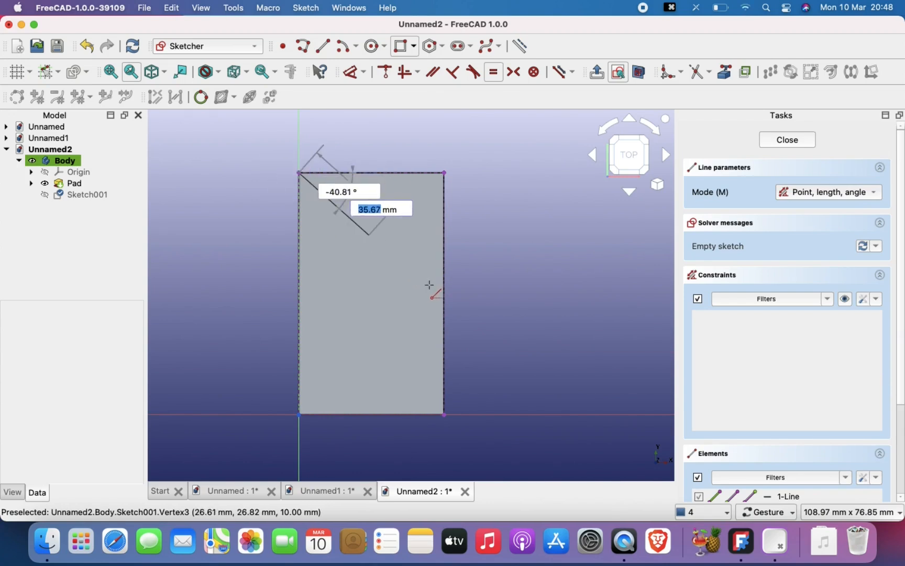
{"action": "left_click", "coordinate": [445, 294]}
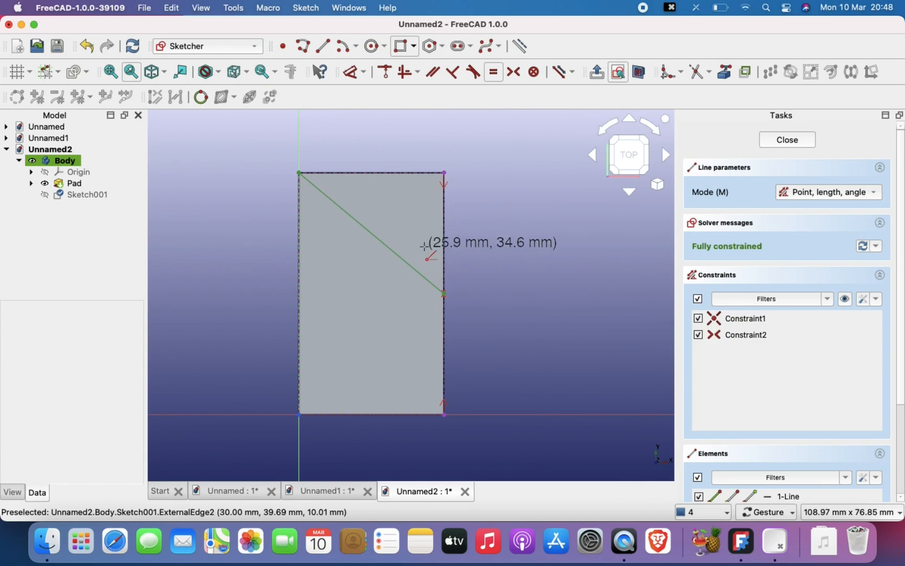
- Leave the sketch and try to cut a pocket from its single diagonal line
{"action": "scroll", "coordinate": [487, 267], "scroll_direction": "up", "scroll_amount": 3}
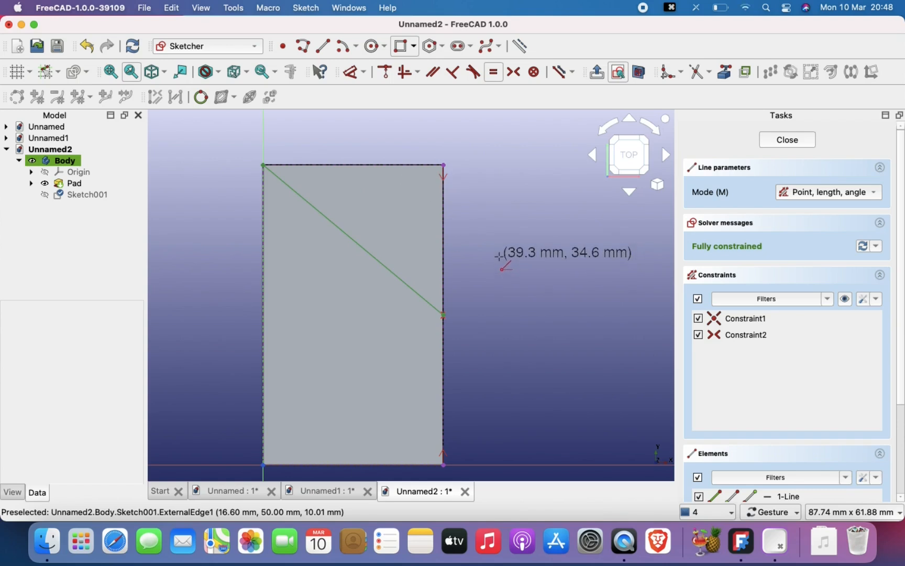
{"action": "key", "text": "Escape"}
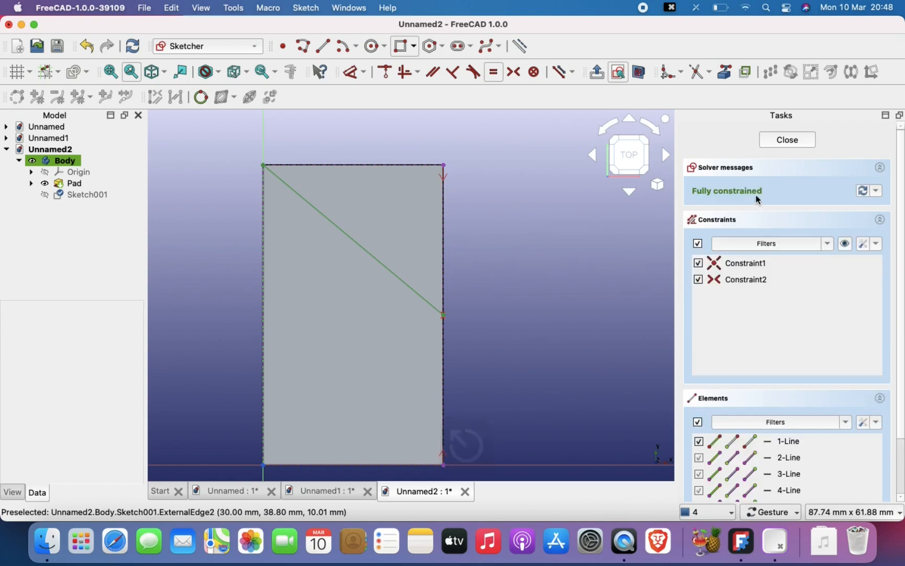
{"action": "left_click", "coordinate": [787, 141]}
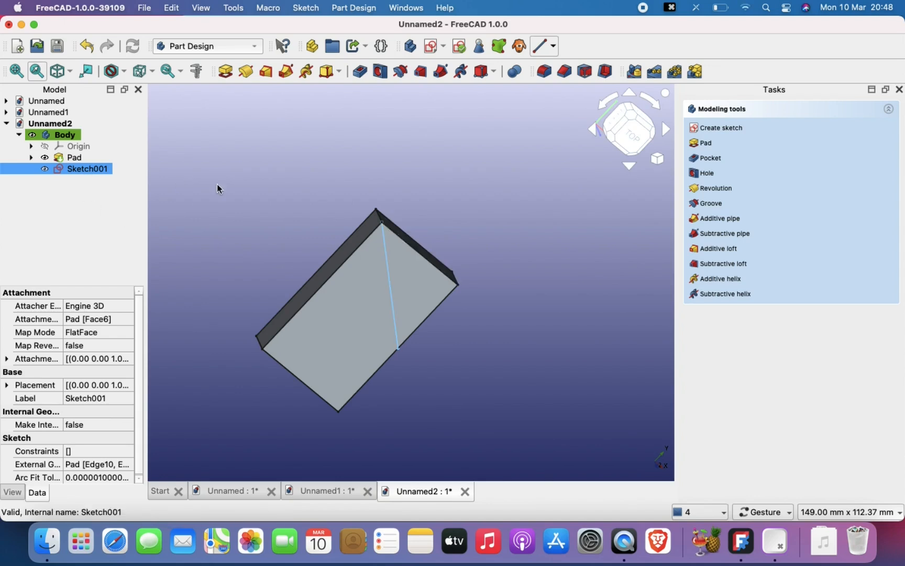
{"action": "left_click", "coordinate": [360, 73]}
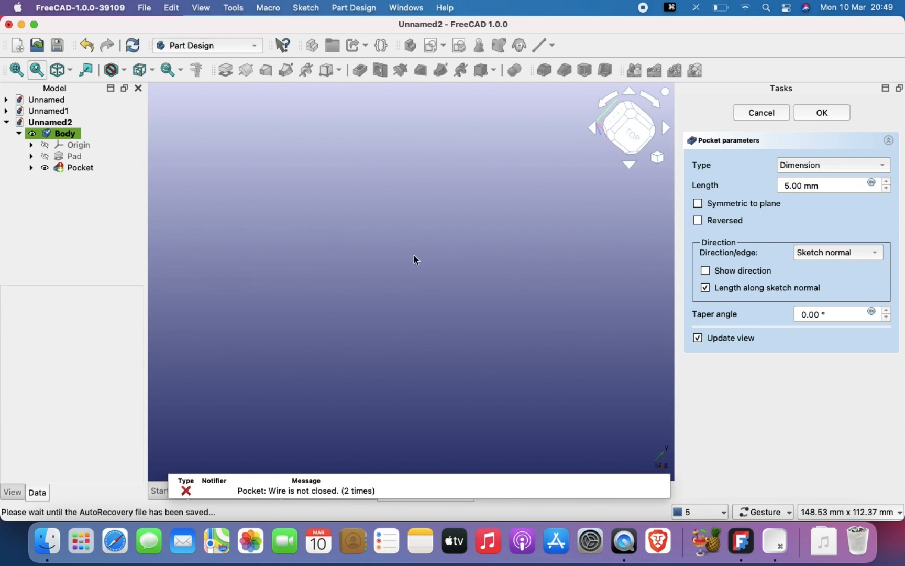
{"action": "left_click", "coordinate": [763, 113]}
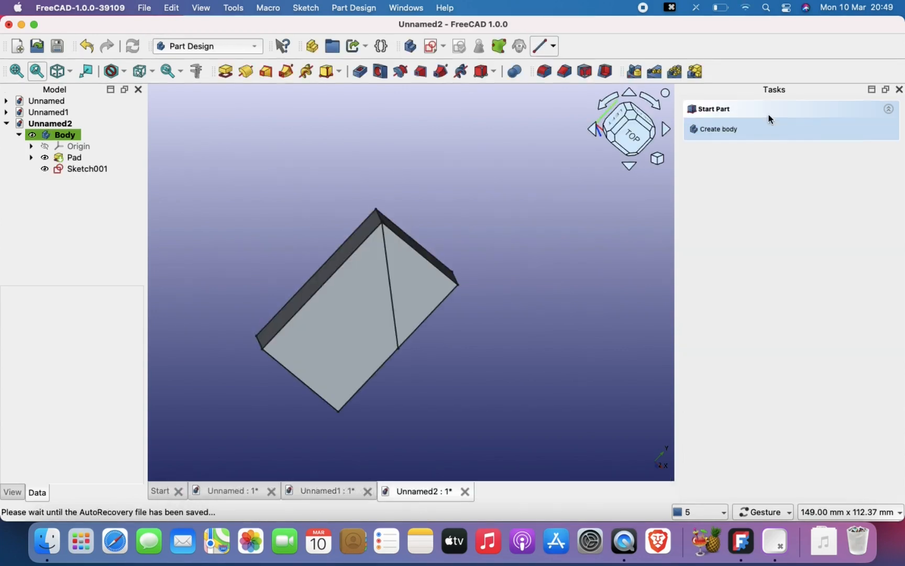
- Reopen the diagonal line's sketch on the block's top face for editing
{"action": "left_click", "coordinate": [389, 253]}
{"action": "left_click", "coordinate": [71, 169]}
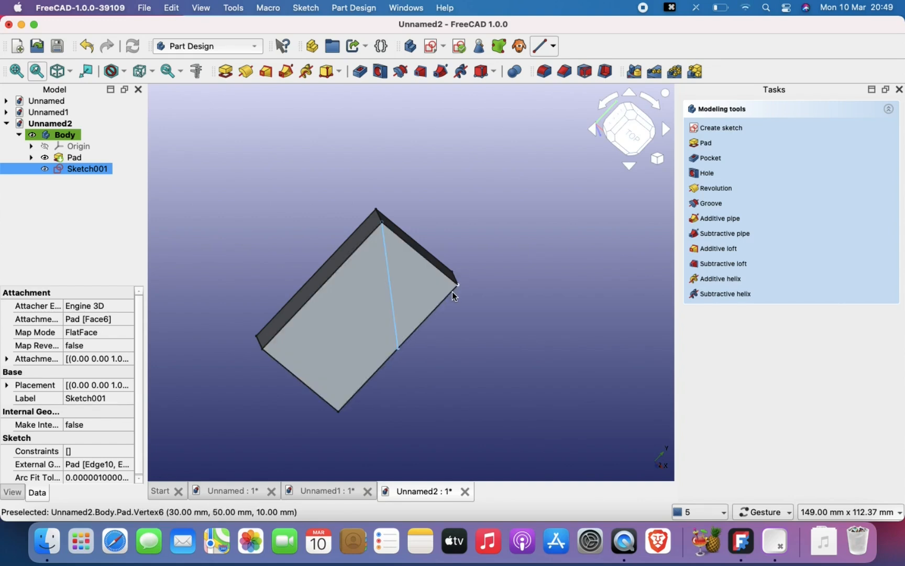
{"action": "scroll", "coordinate": [505, 323], "scroll_direction": "up", "scroll_amount": 2}
{"action": "right_click_drag", "start_coordinate": [505, 322], "coordinate": [552, 326]}
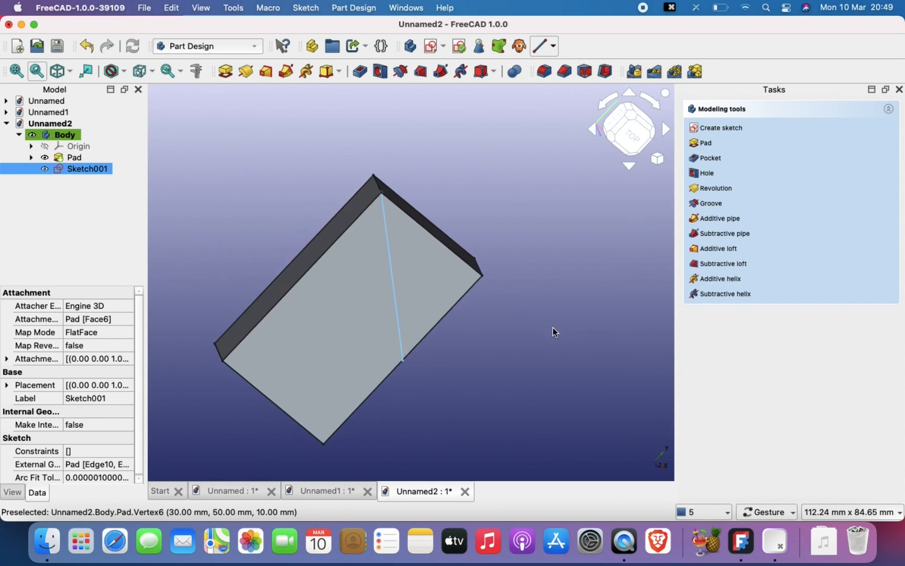
{"action": "double_click", "coordinate": [73, 169]}
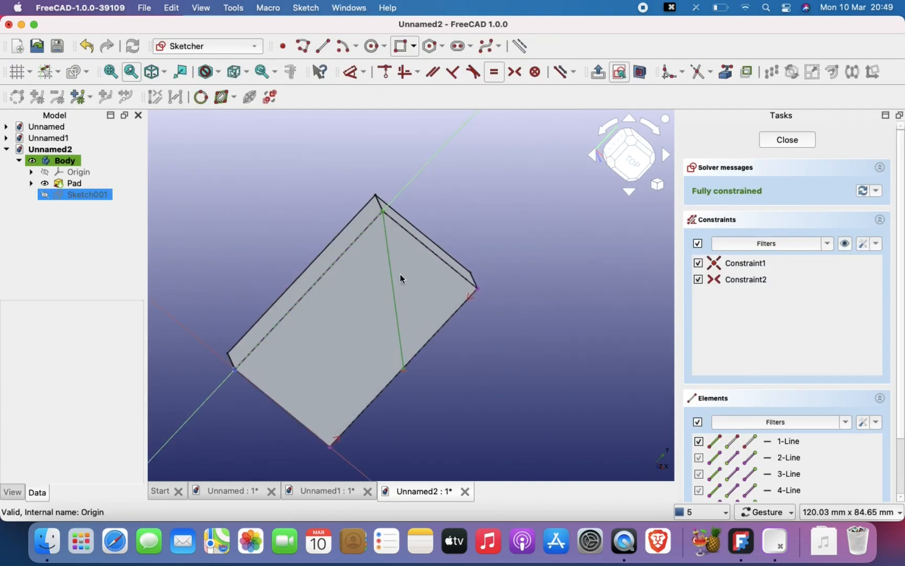
{"action": "scroll", "coordinate": [344, 231], "scroll_direction": "up", "scroll_amount": 1}
{"action": "right_click_drag", "start_coordinate": [345, 231], "coordinate": [324, 205]}
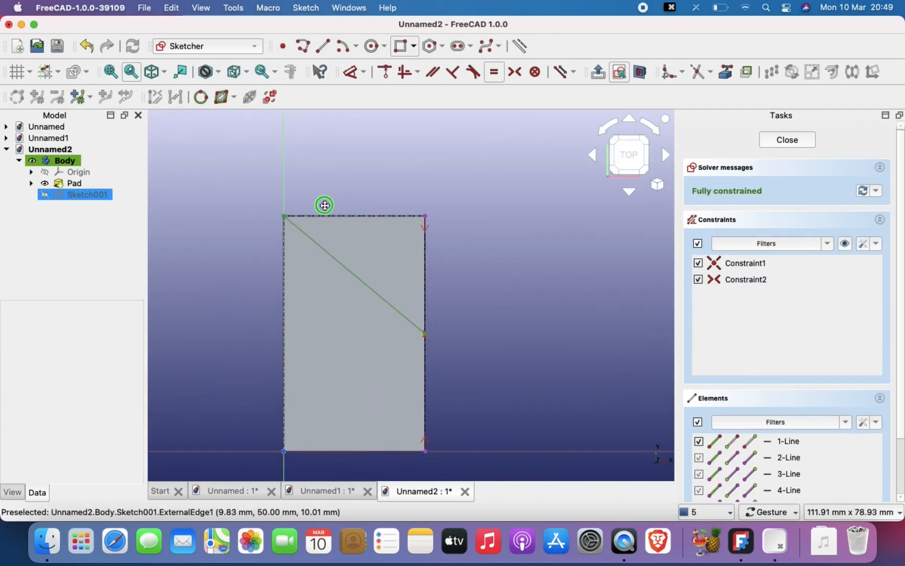
- Close the triangle with a polyline along the face's upper edge and down its right edge to the diagonal's endpoint, and finish the sketch
{"action": "left_click", "coordinate": [303, 46]}
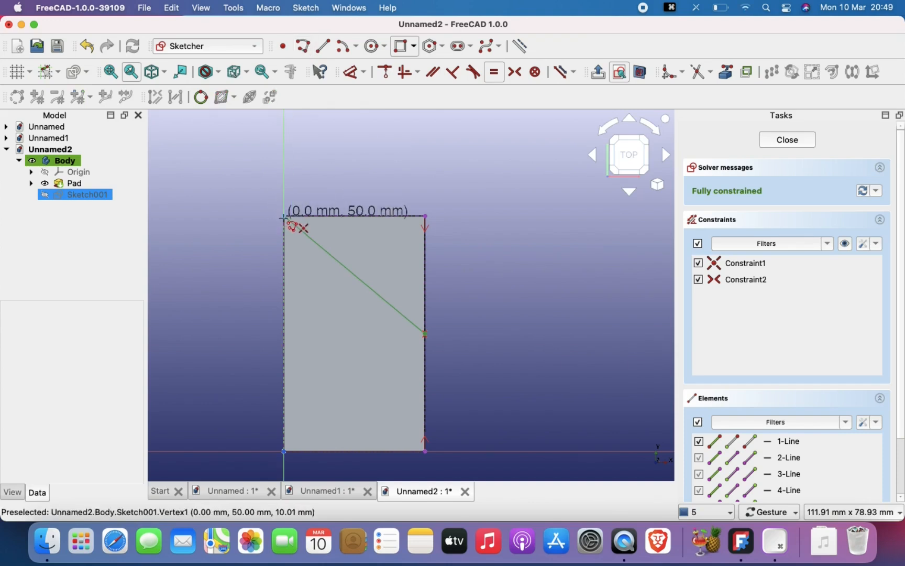
{"action": "left_click", "coordinate": [284, 215]}
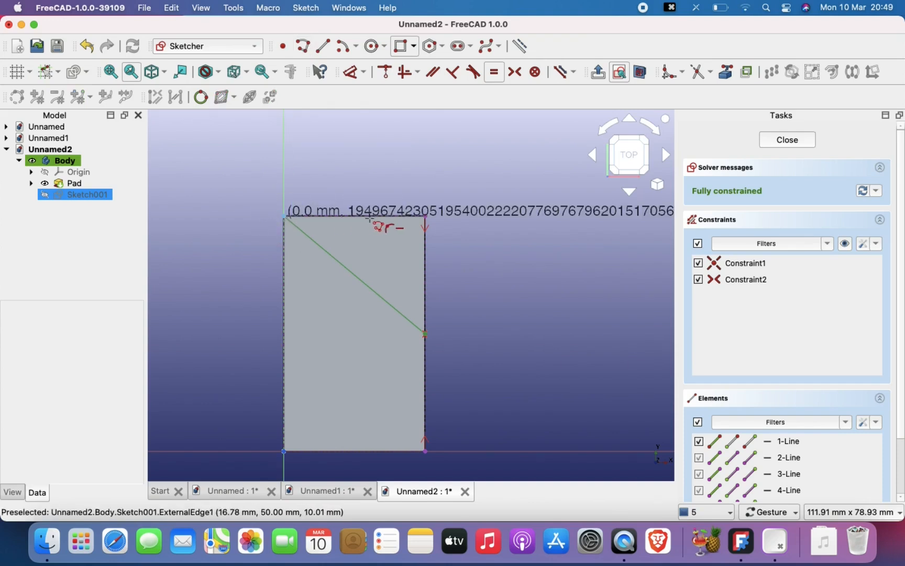
{"action": "left_click", "coordinate": [425, 216]}
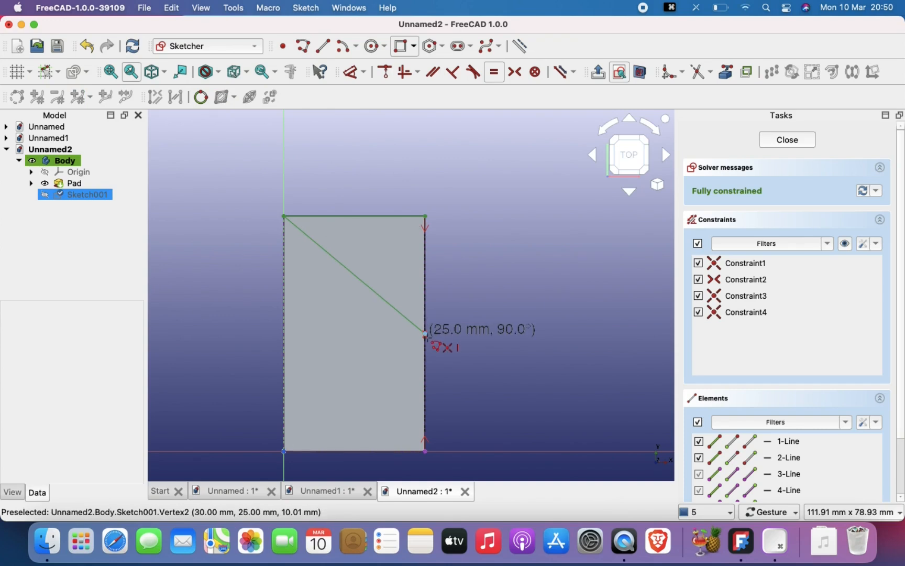
{"action": "left_click", "coordinate": [425, 333]}
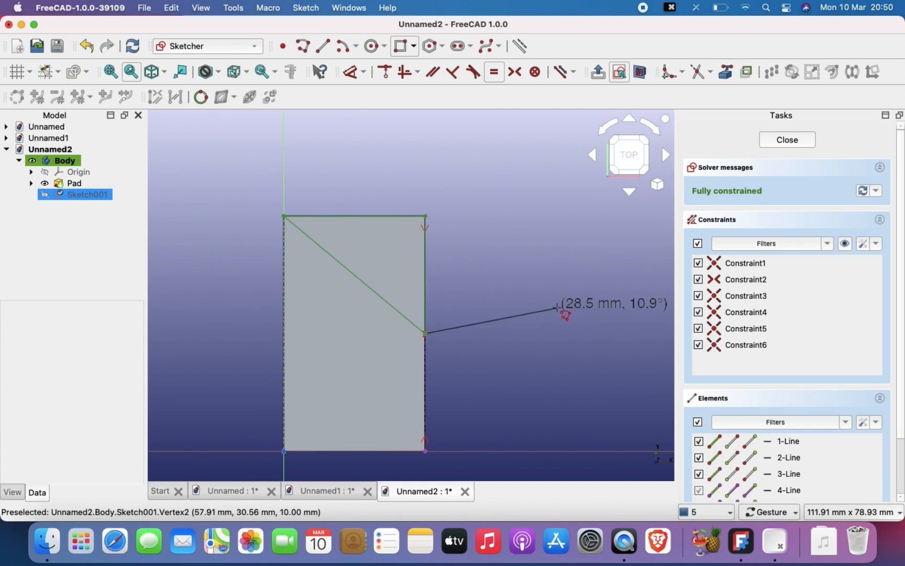
{"action": "key", "text": "Escape"}
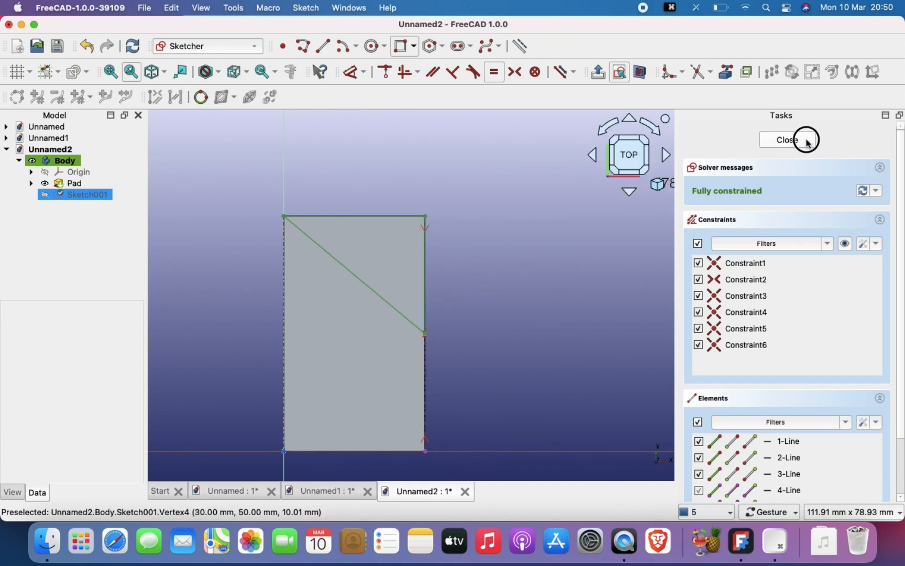
{"action": "key", "text": "Escape"}
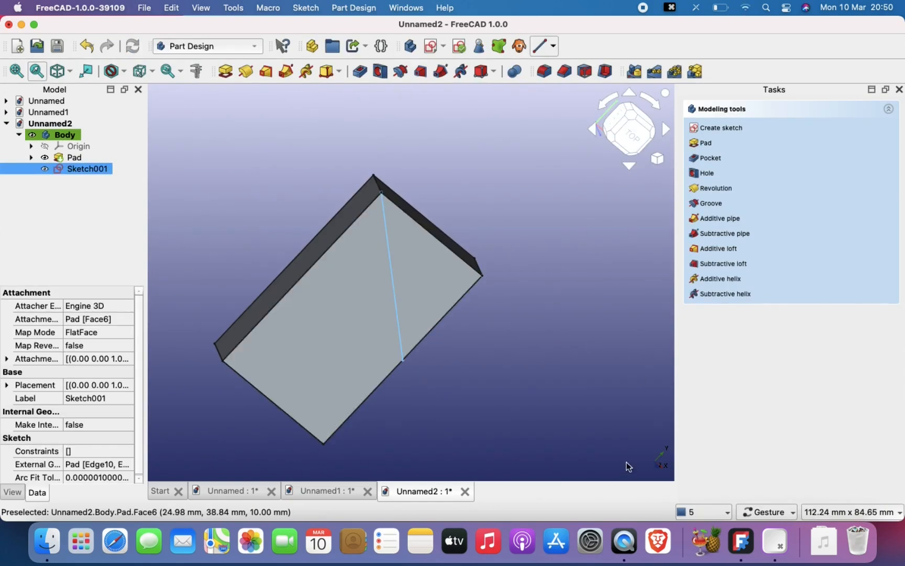
- Cut a 5 mm deep pocket into the block from the triangular sketch
{"action": "left_click", "coordinate": [238, 186]}
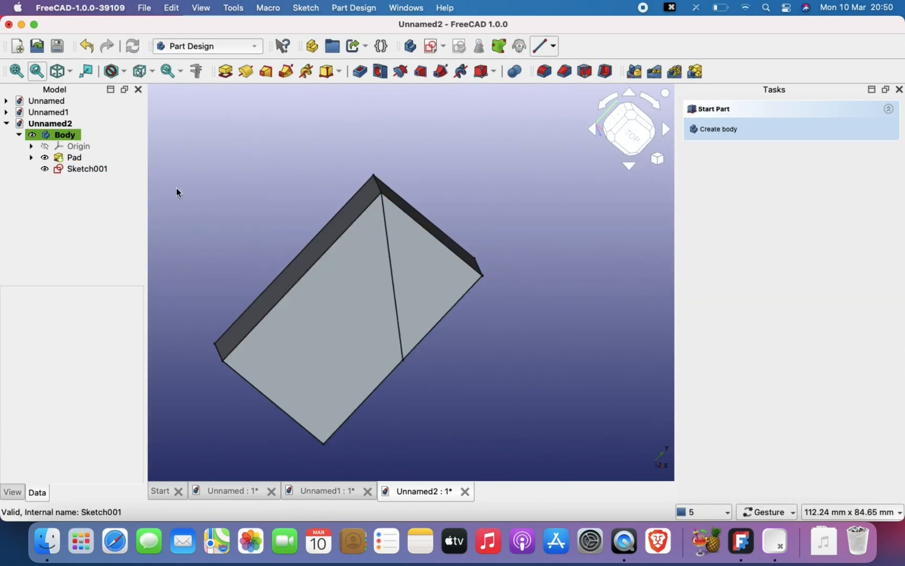
{"action": "left_click", "coordinate": [97, 170]}
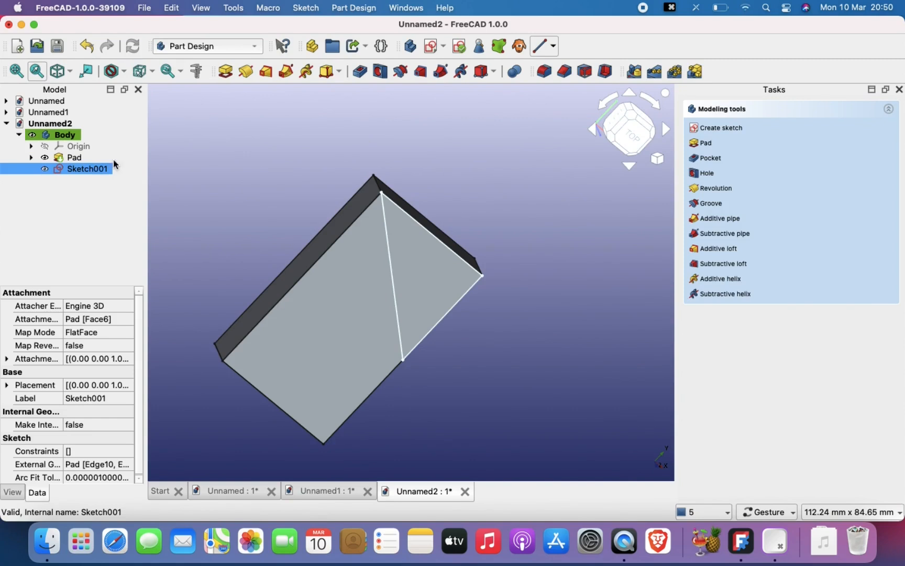
{"action": "left_click", "coordinate": [361, 72]}
{"action": "left_click_drag", "start_coordinate": [540, 212], "coordinate": [414, 291]}
{"action": "left_click_drag", "start_coordinate": [450, 323], "coordinate": [534, 348]}
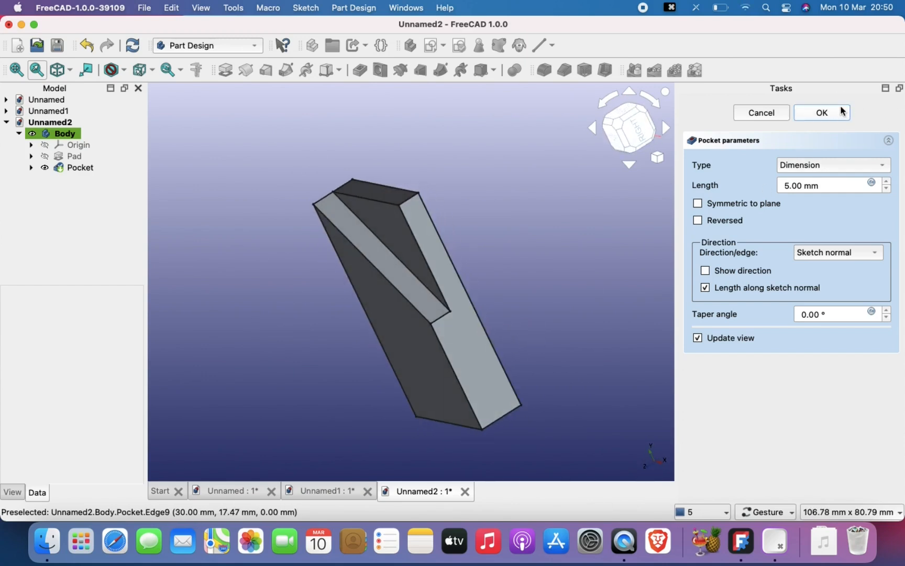
{"action": "key", "text": "Return"}
- Start a new sketch on the block's flat bottom face, opposite the triangular pocket
{"action": "scroll", "coordinate": [485, 303], "scroll_direction": "down", "scroll_amount": 3}
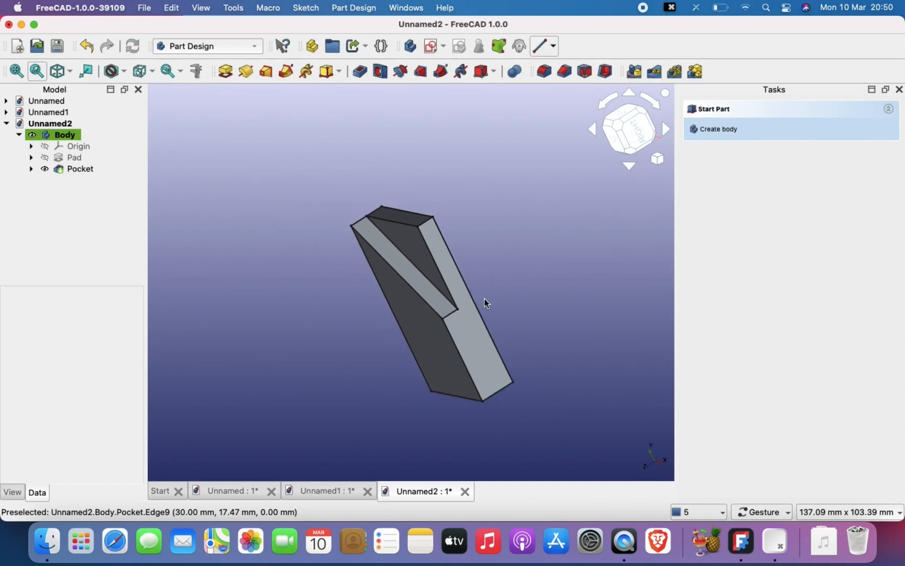
{"action": "left_click_drag", "start_coordinate": [511, 315], "coordinate": [483, 325]}
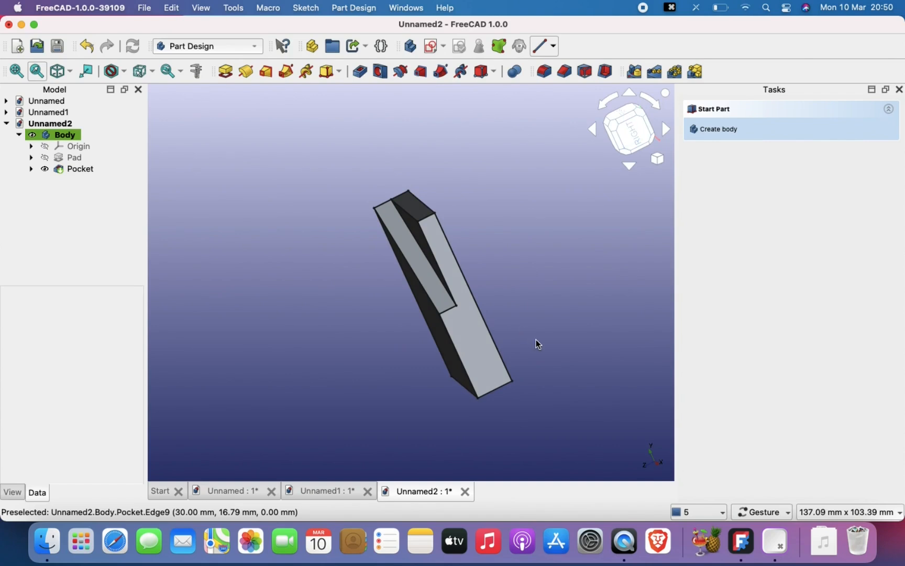
{"action": "left_click_drag", "start_coordinate": [535, 340], "coordinate": [441, 365]}
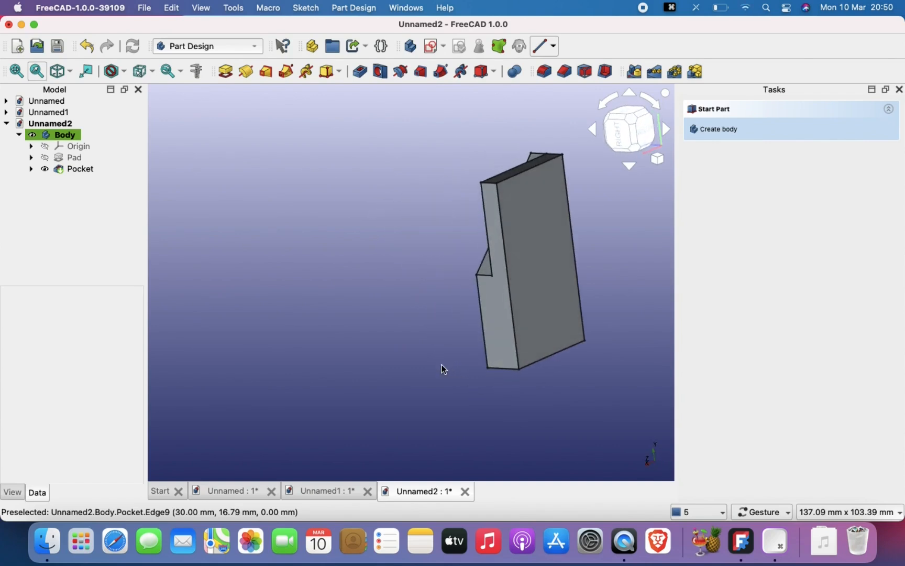
{"action": "left_click", "coordinate": [538, 224]}
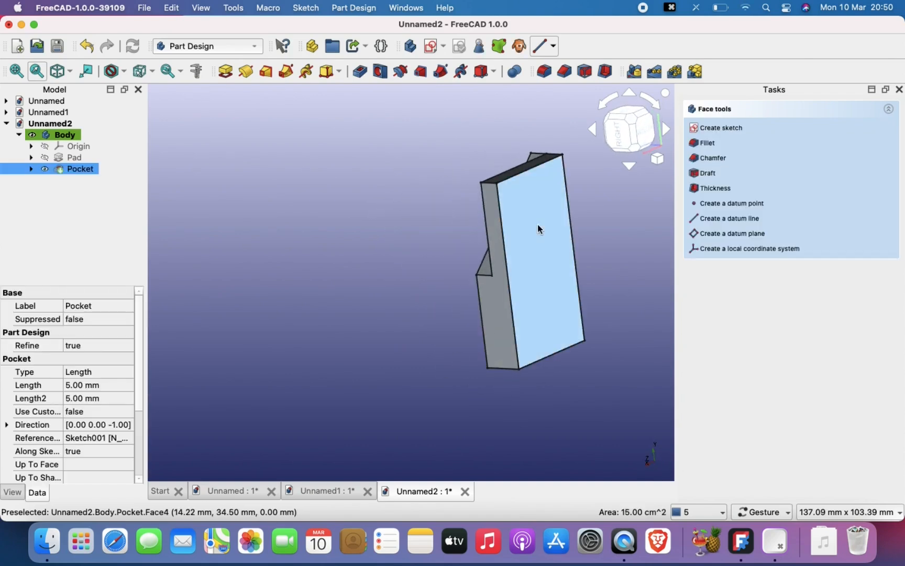
{"action": "right_click_drag", "start_coordinate": [618, 238], "coordinate": [502, 258]}
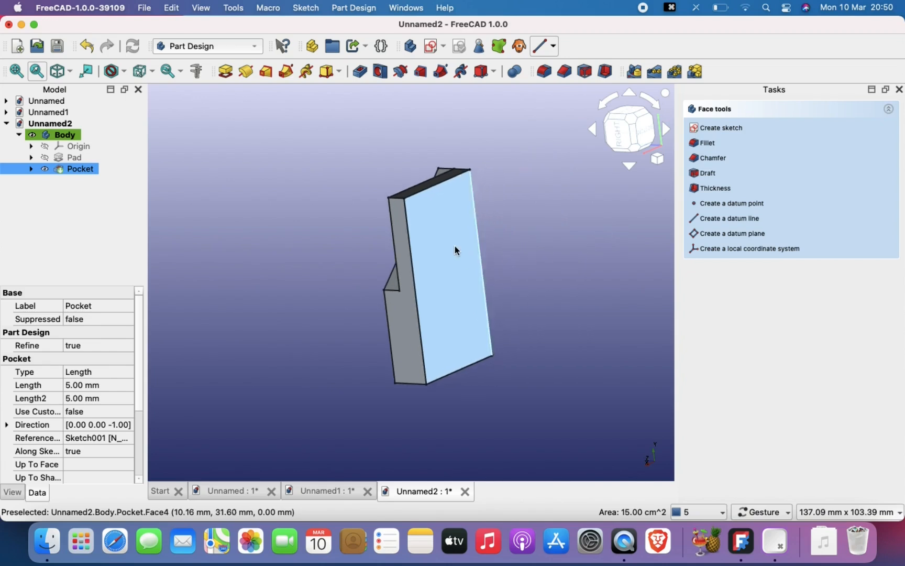
{"action": "left_click", "coordinate": [427, 52]}
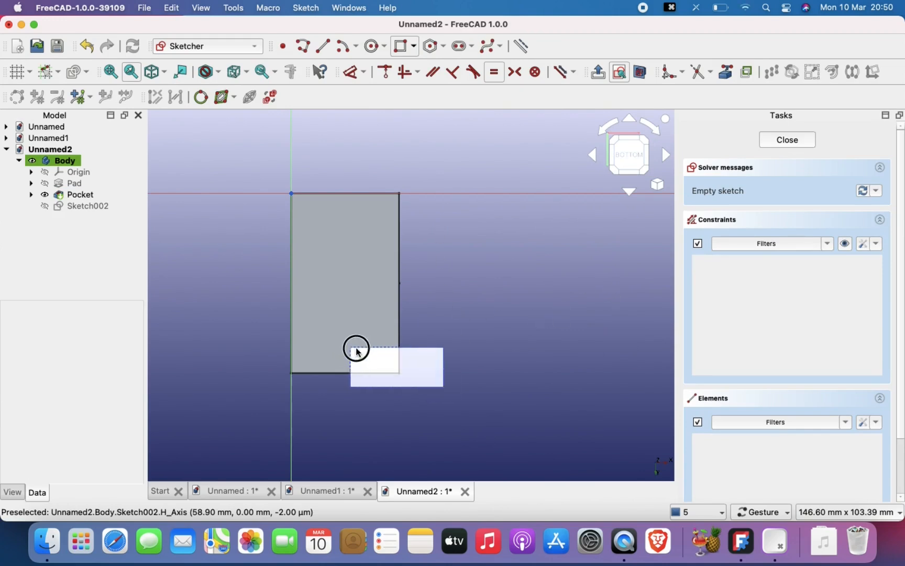
- Project all four edges of the bottom face into the new sketch as external geometry
{"action": "left_click", "coordinate": [617, 173]}
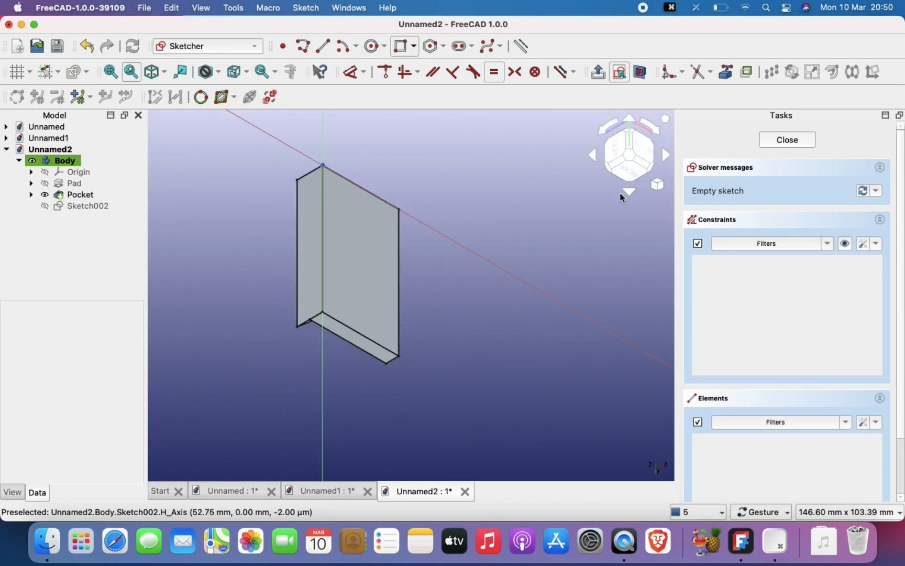
{"action": "left_click", "coordinate": [607, 167]}
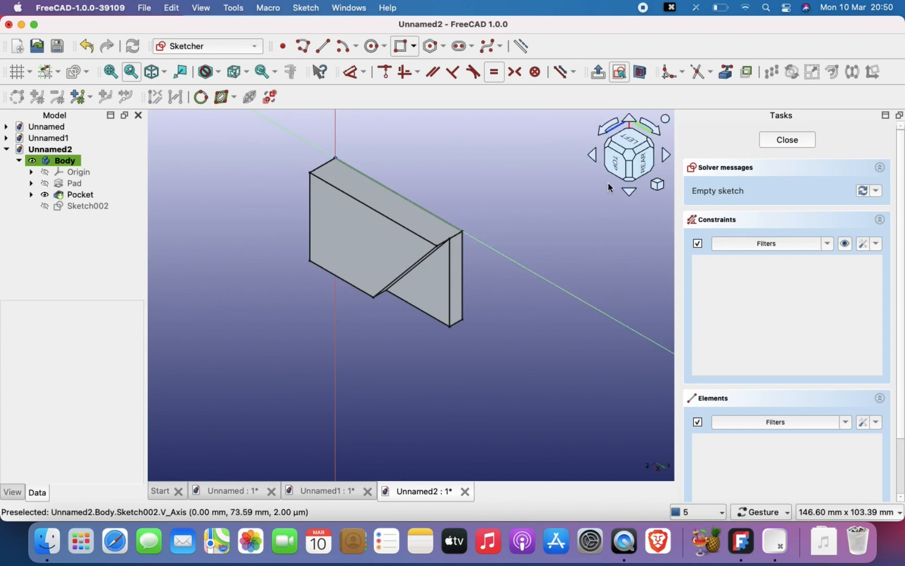
{"action": "left_click", "coordinate": [653, 147]}
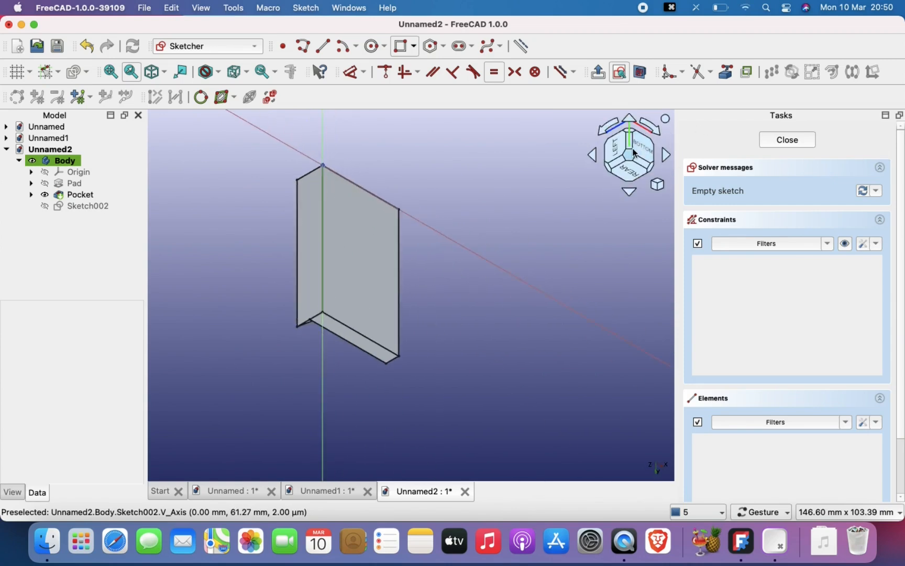
{"action": "left_click", "coordinate": [643, 153]}
{"action": "scroll", "coordinate": [360, 324], "scroll_direction": "up", "scroll_amount": 1}
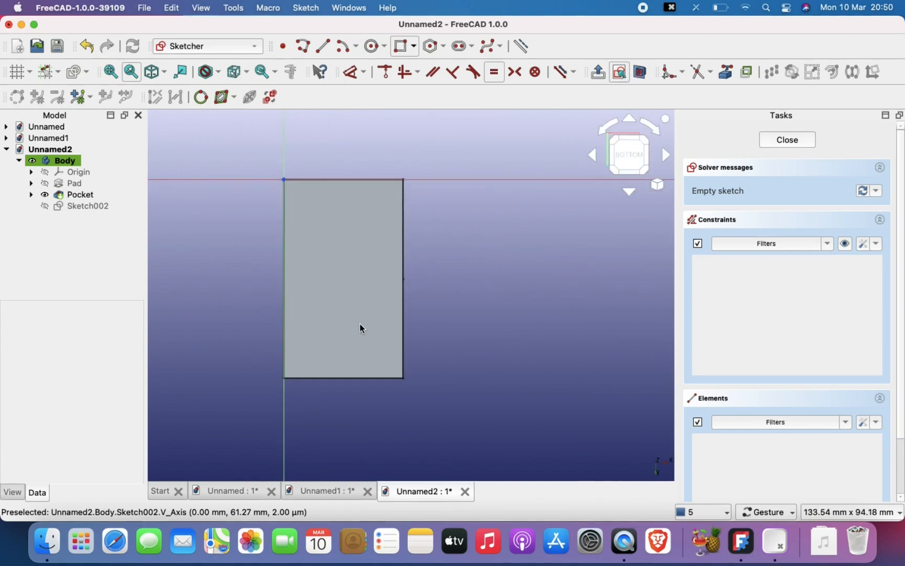
{"action": "right_click_drag", "start_coordinate": [359, 324], "coordinate": [383, 287]}
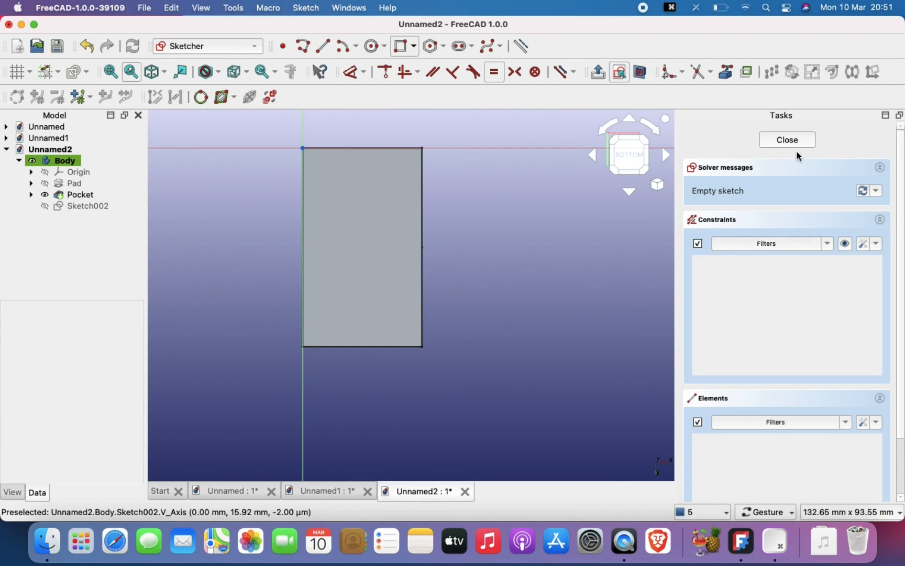
{"action": "left_click", "coordinate": [726, 72]}
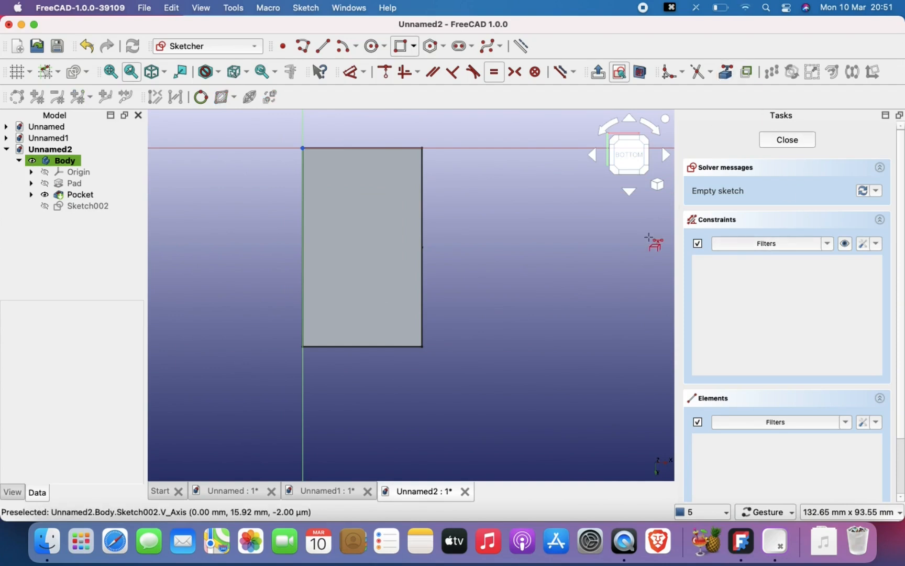
{"action": "left_click", "coordinate": [423, 299]}
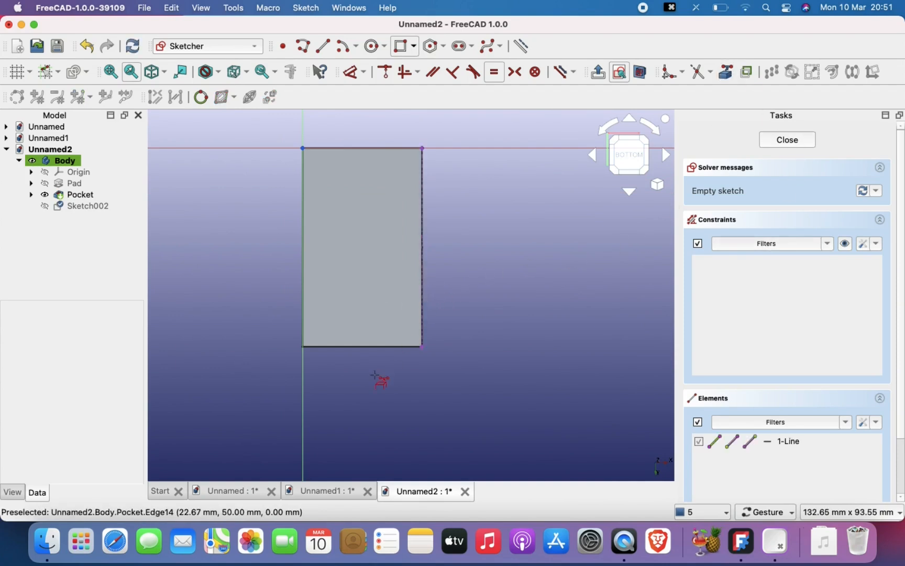
{"action": "left_click", "coordinate": [368, 347]}
{"action": "left_click", "coordinate": [304, 299]}
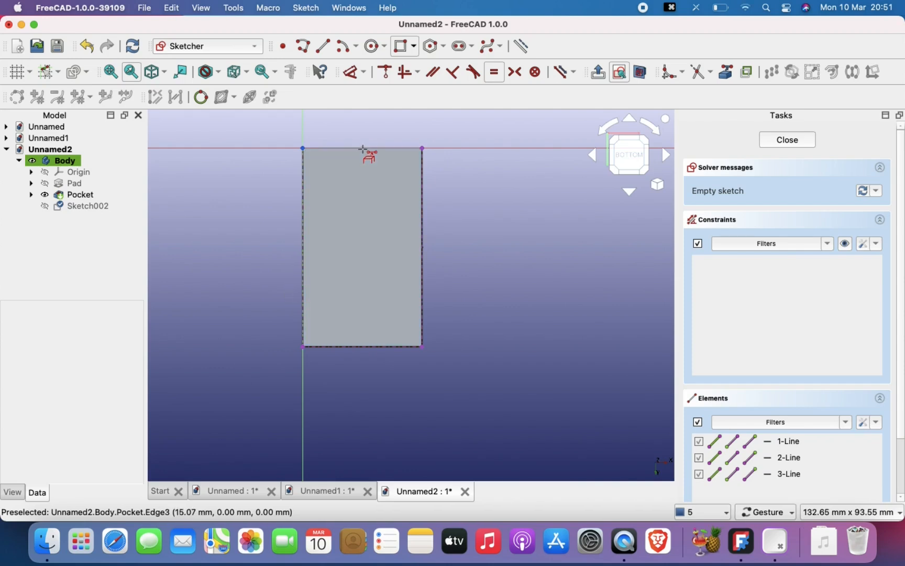
{"action": "left_click", "coordinate": [365, 148]}
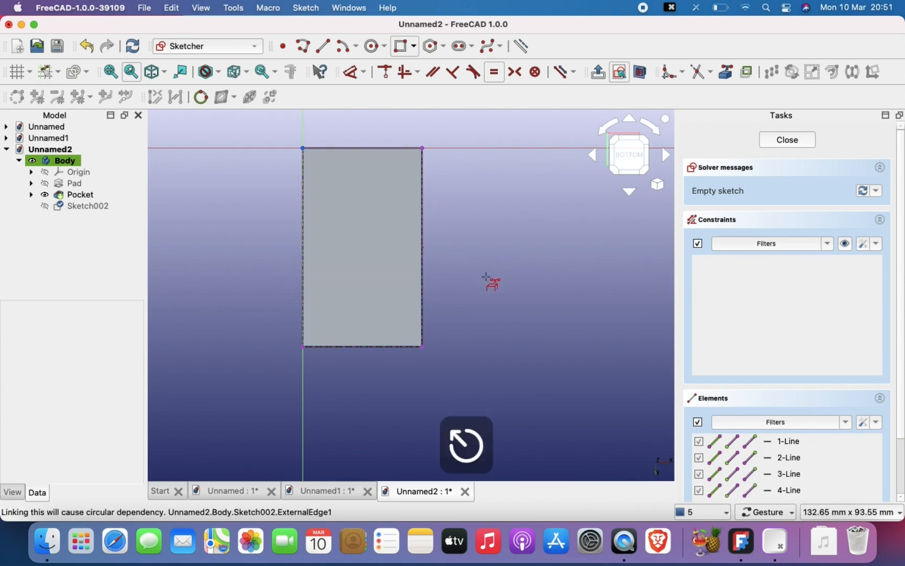
- Draw a three-point arc from the face's lower-left corner to its right edge's midpoint, bulging toward the lower-right corner
{"action": "scroll", "coordinate": [486, 277], "scroll_direction": "up", "scroll_amount": 1}
{"action": "right_click_drag", "start_coordinate": [487, 285], "coordinate": [517, 297]}
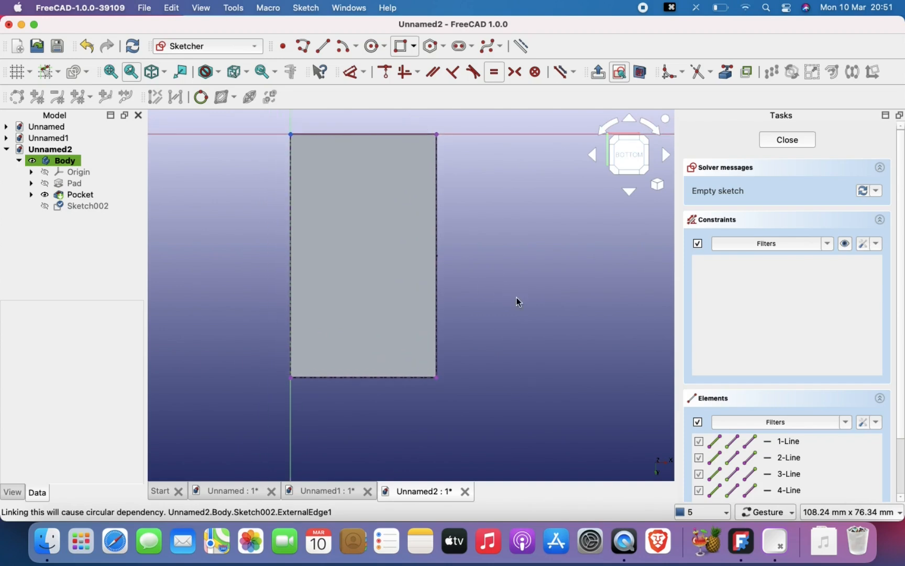
{"action": "left_click", "coordinate": [357, 48]}
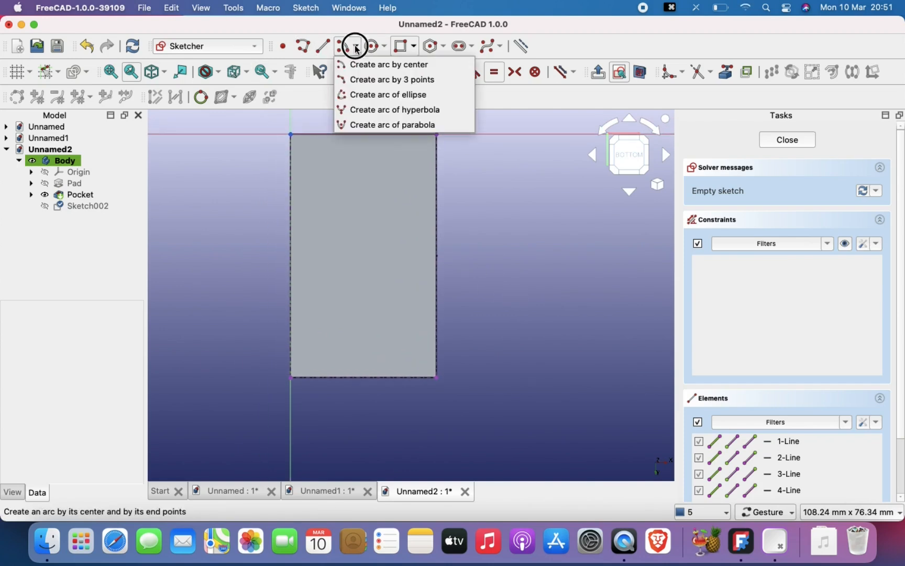
{"action": "left_click", "coordinate": [375, 81]}
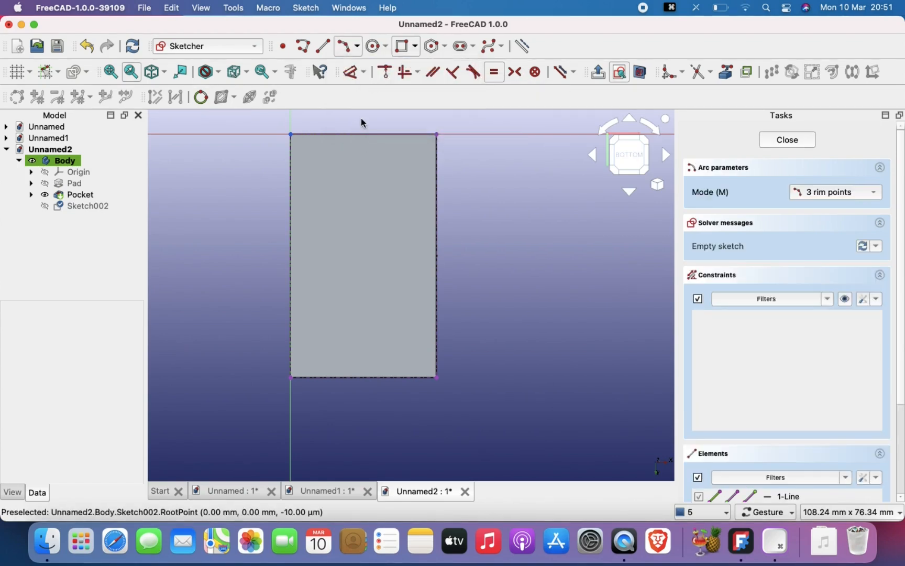
{"action": "left_click", "coordinate": [291, 377]}
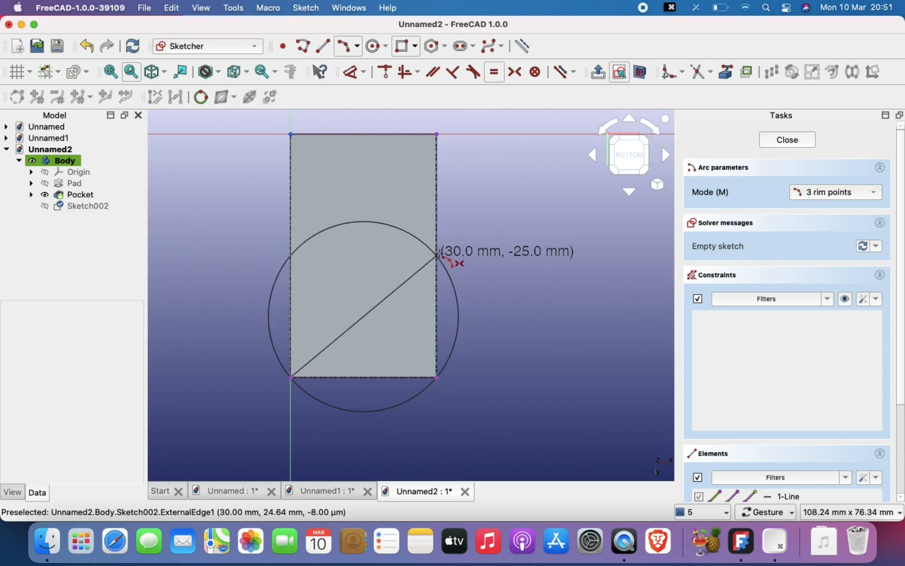
{"action": "left_click", "coordinate": [438, 254]}
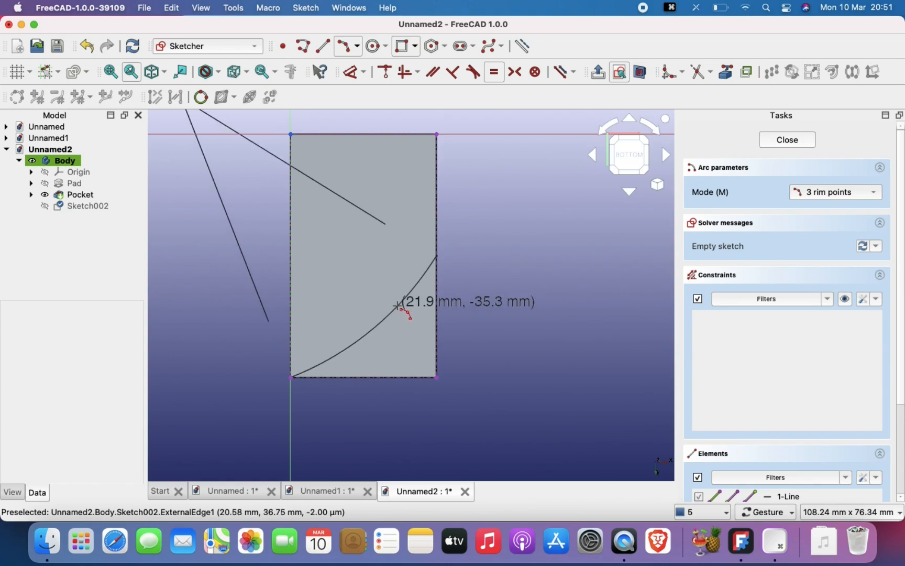
{"action": "left_click", "coordinate": [403, 315]}
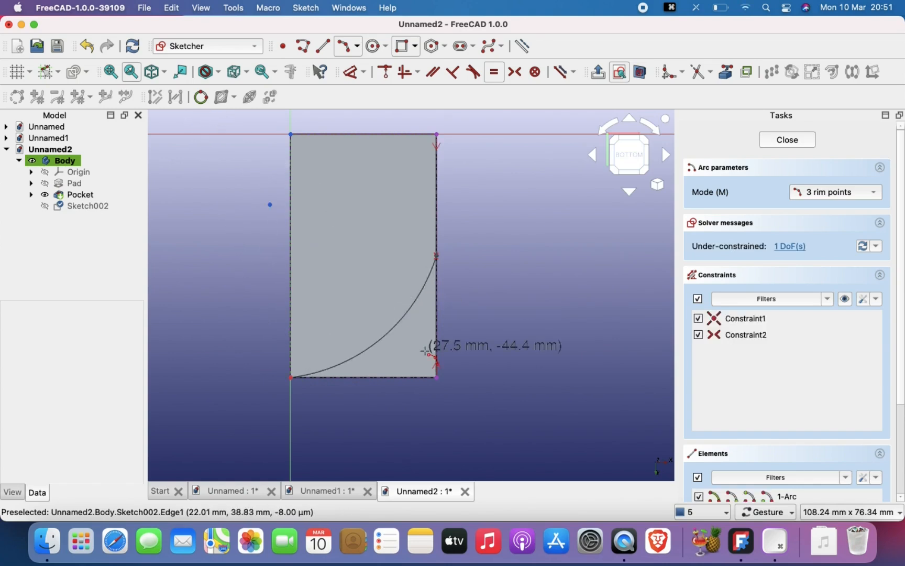
{"action": "right_click", "coordinate": [427, 356]}
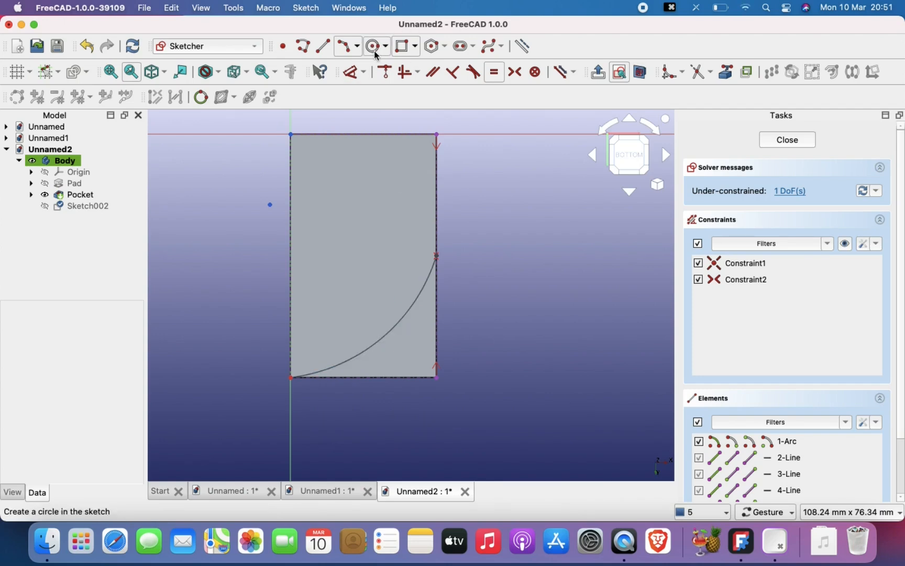
- Constrain the arc's radius to 30 mm
{"action": "left_click", "coordinate": [356, 73]}
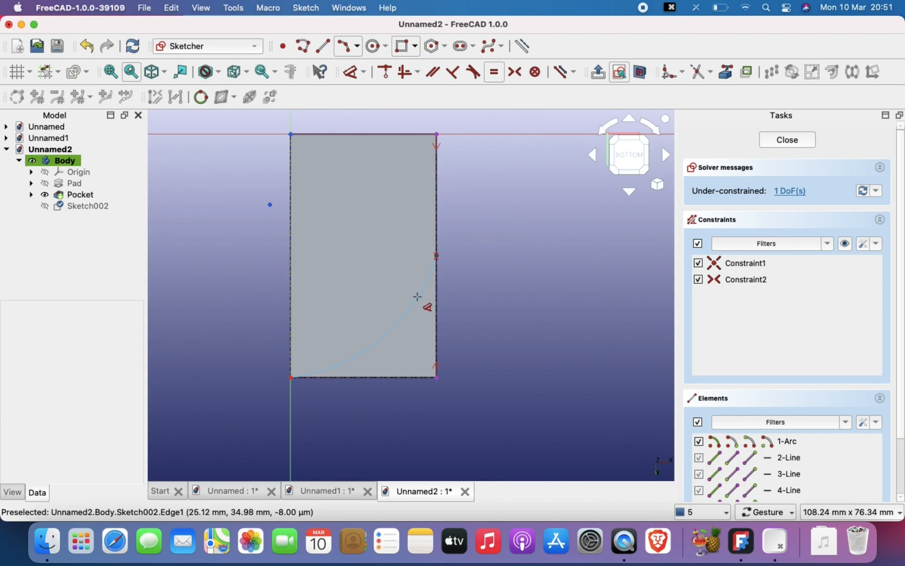
{"action": "left_click", "coordinate": [418, 299]}
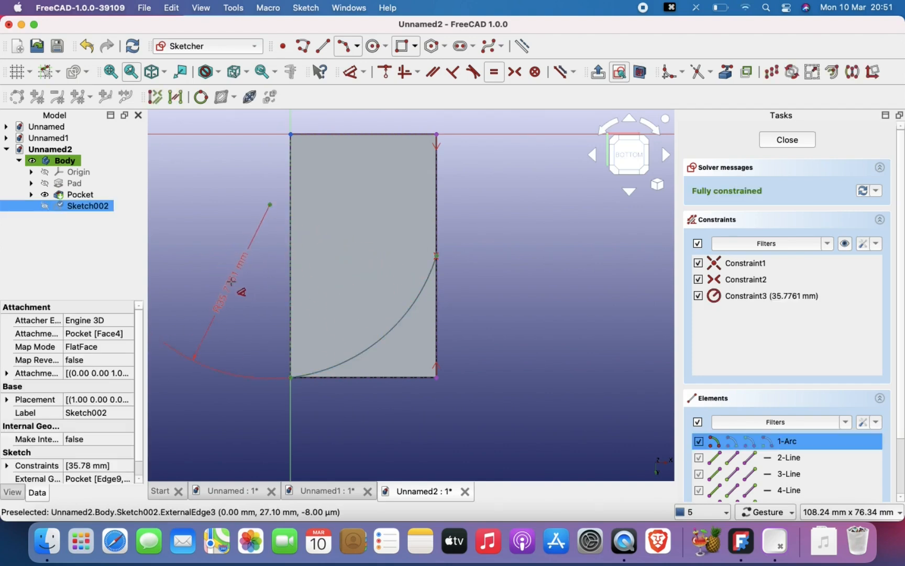
{"action": "left_click", "coordinate": [235, 283]}
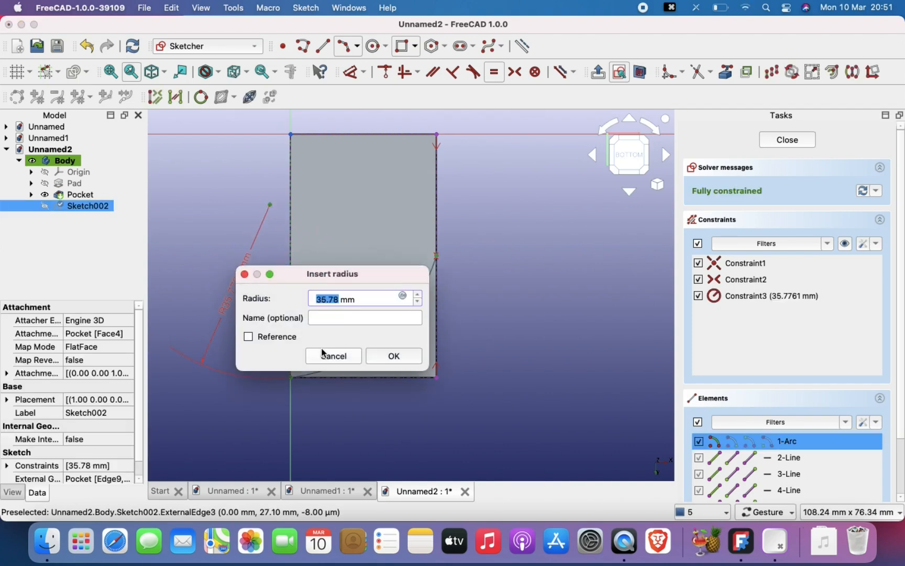
{"action": "type", "text": "30"}
{"action": "key", "text": "Return"}
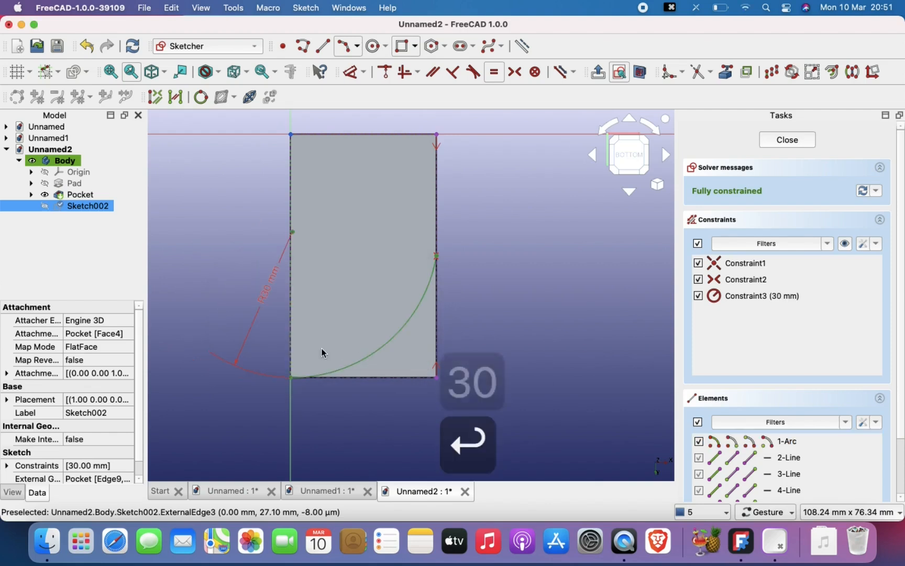
{"action": "scroll", "coordinate": [473, 318], "scroll_direction": "down", "scroll_amount": 1}
{"action": "mouse_move", "coordinate": [473, 318]}
{"action": "right_mouse_down"}
{"action": "mouse_move", "coordinate": [438, 283]}
{"action": "mouse_move", "coordinate": [478, 283]}
{"action": "right_mouse_up"}
{"action": "scroll", "coordinate": [438, 283], "scroll_direction": "up", "scroll_amount": 3}
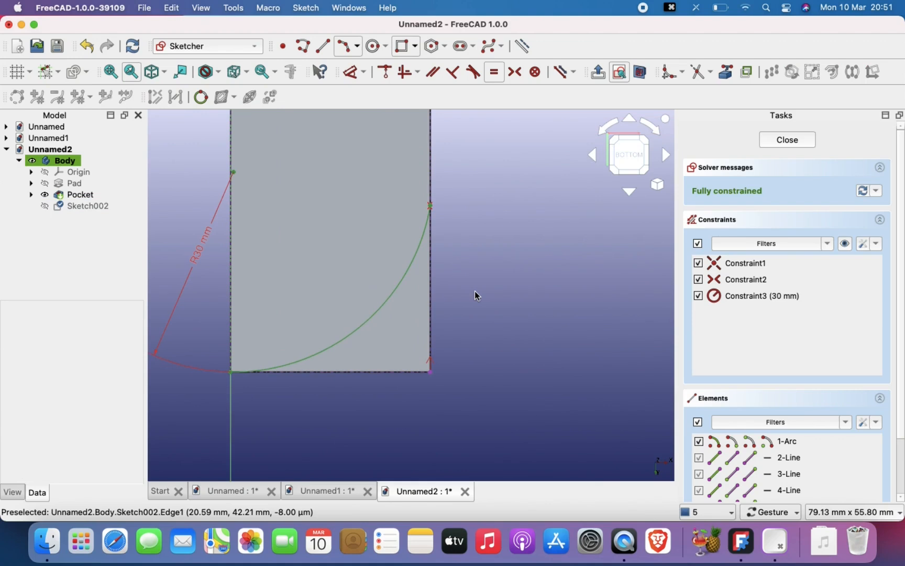
{"action": "key", "text": "Escape"}
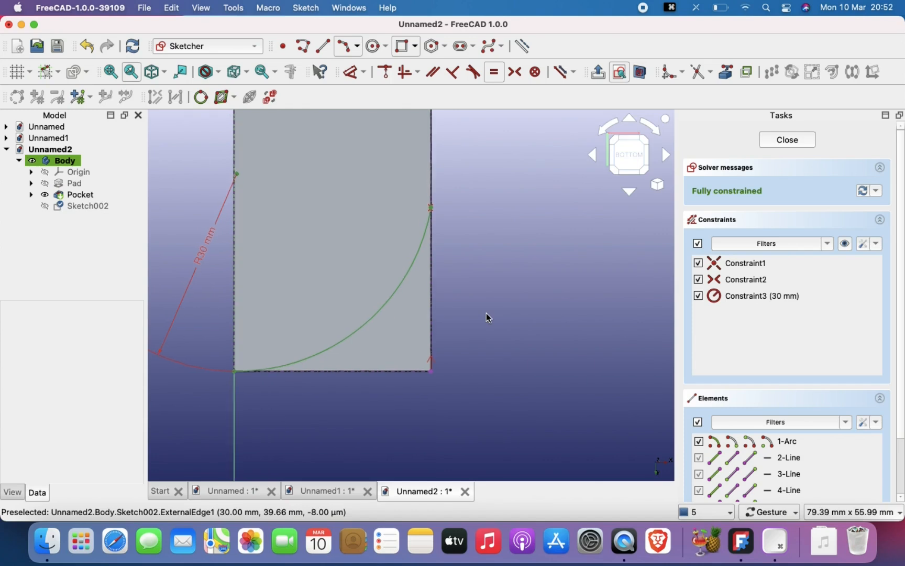
- Close the arc profile with a polyline from its right-edge endpoint to the lower-right corner and along the lower edge to its start
{"action": "scroll", "coordinate": [485, 312], "scroll_direction": "down", "scroll_amount": 2}
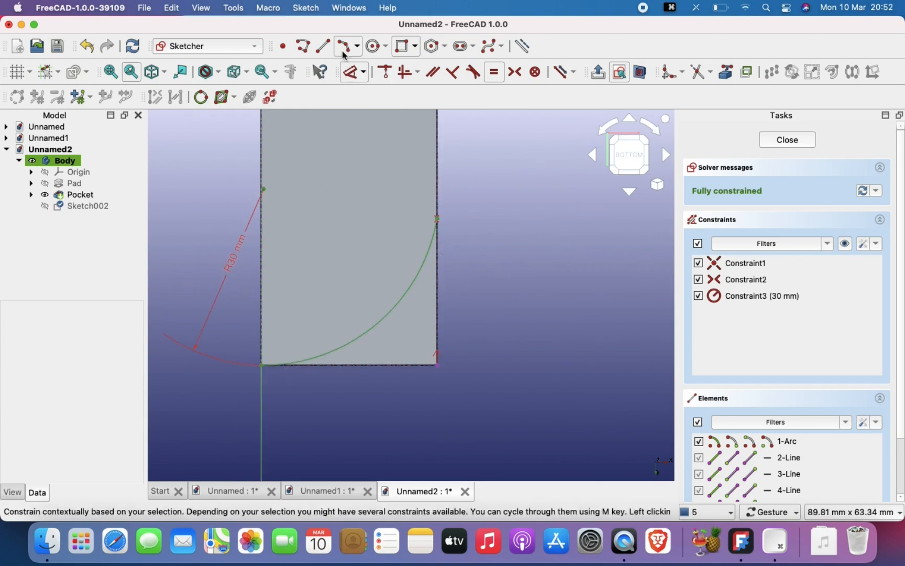
{"action": "left_click", "coordinate": [305, 50]}
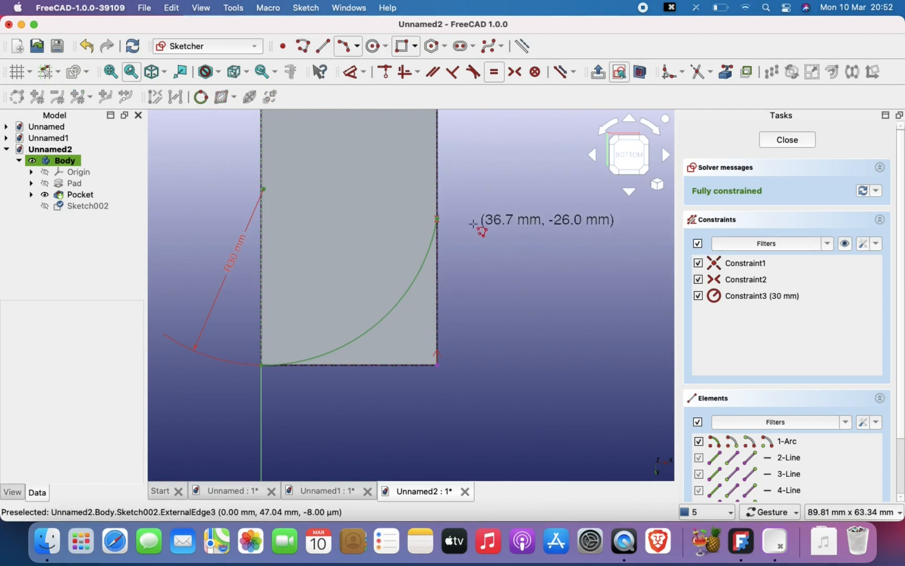
{"action": "left_click", "coordinate": [438, 219]}
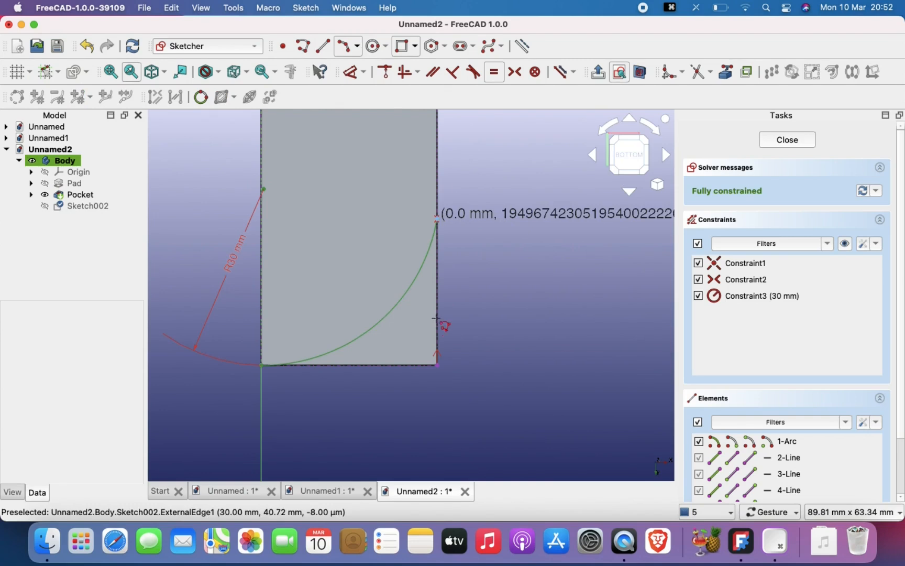
{"action": "left_click", "coordinate": [437, 364]}
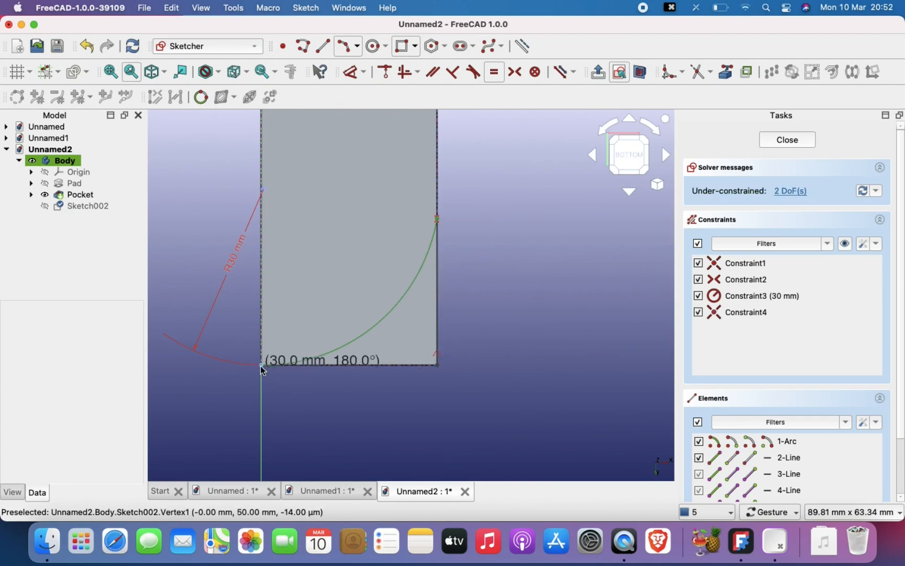
{"action": "left_click", "coordinate": [262, 365]}
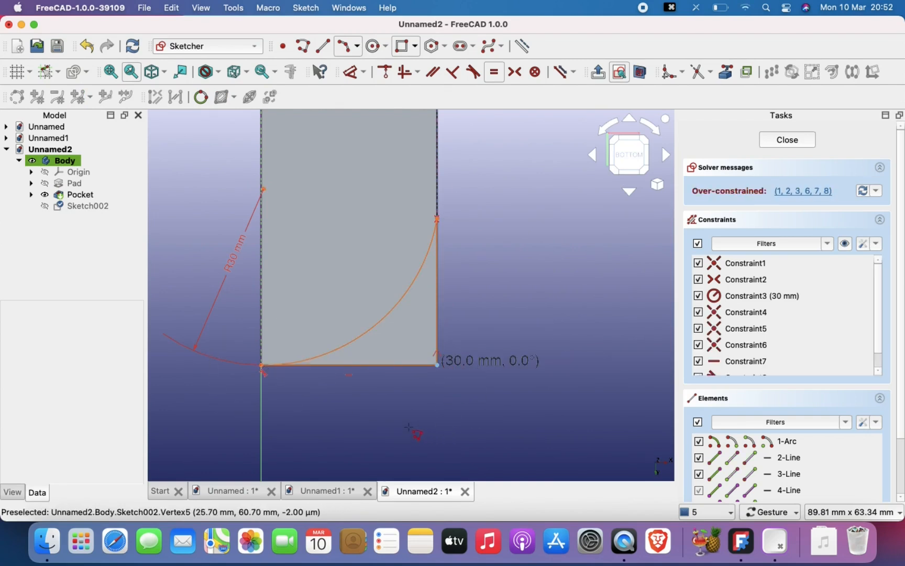
{"action": "key", "text": "Escape"}
{"action": "key", "text": "Escape"}
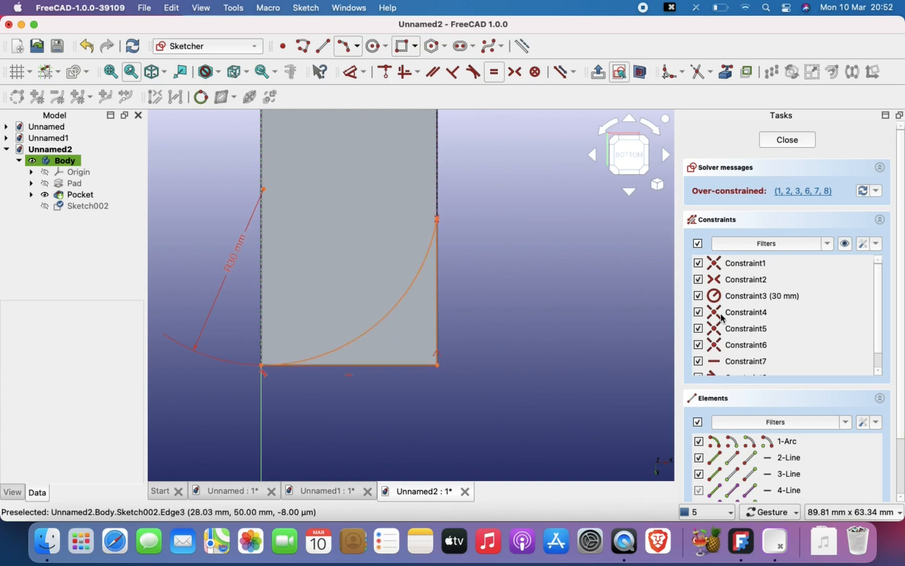
- Review the conflicting constraints and delete the redundant tangent constraint, Constraint8
{"action": "left_click", "coordinate": [796, 332]}
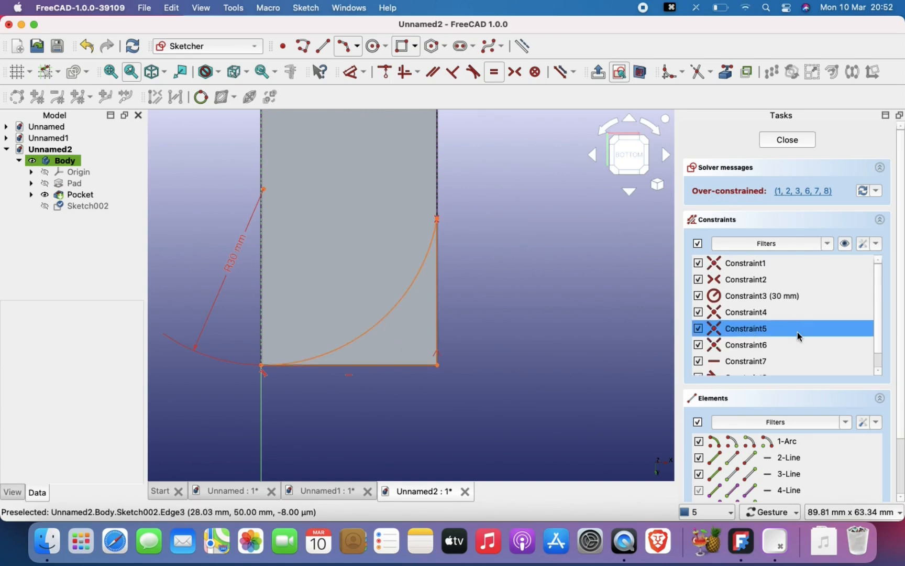
{"action": "left_click", "coordinate": [829, 192]}
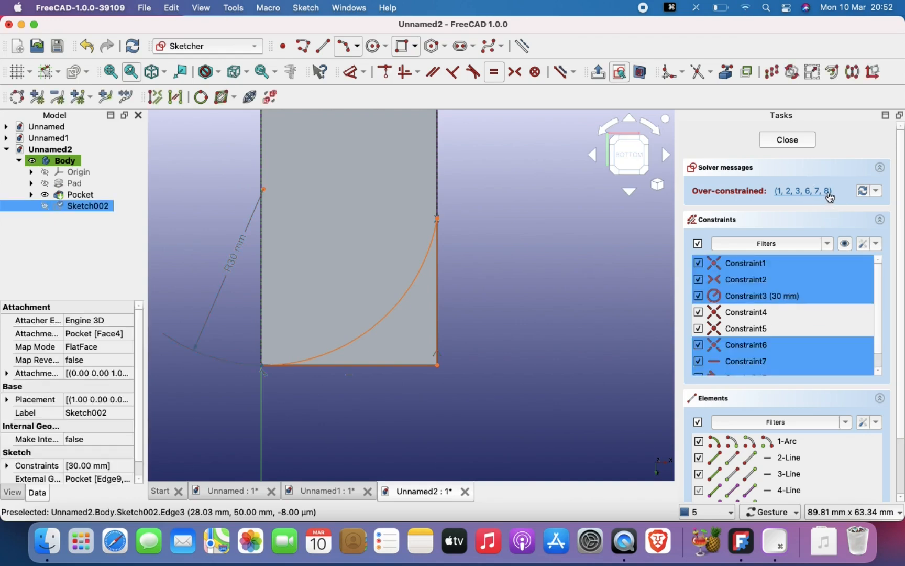
{"action": "left_click", "coordinate": [747, 361]}
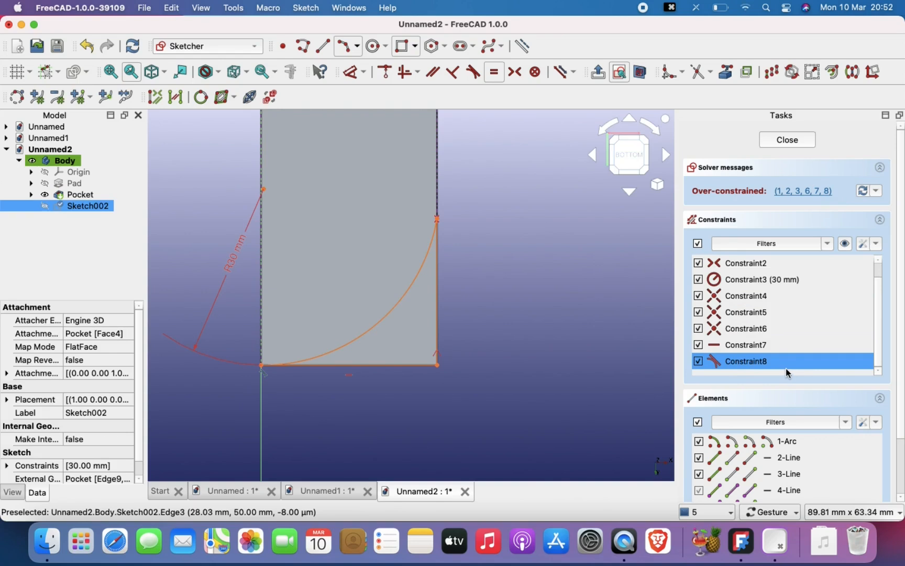
{"action": "key", "text": "BackSpace"}
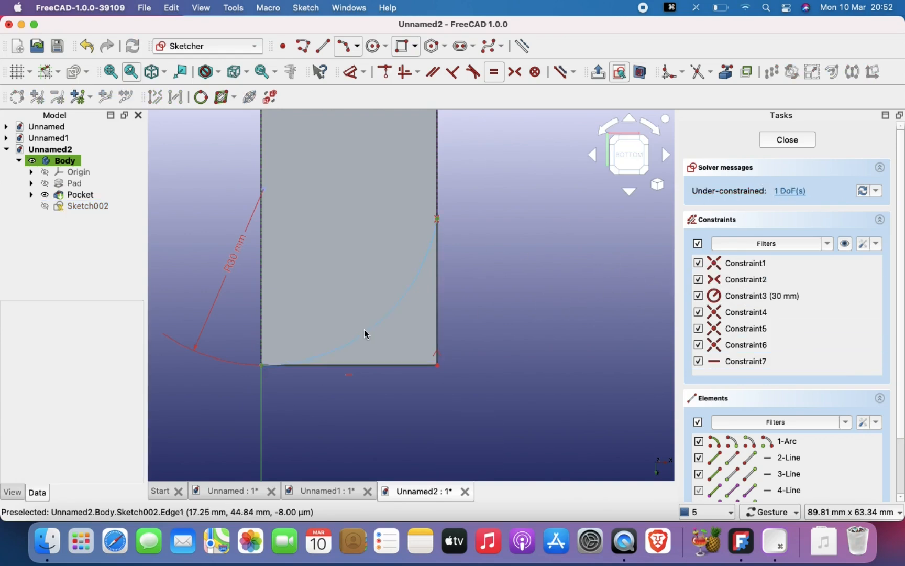
- Pull the polyline's loose corner off the block, make it coincident with the face's lower-right corner, and finish the sketch
{"action": "mouse_move", "coordinate": [381, 325]}
{"action": "left_mouse_down"}
{"action": "mouse_move", "coordinate": [374, 311]}
{"action": "mouse_move", "coordinate": [380, 341]}
{"action": "mouse_move", "coordinate": [353, 365]}
{"action": "mouse_move", "coordinate": [409, 402]}
{"action": "mouse_move", "coordinate": [339, 396]}
{"action": "mouse_move", "coordinate": [411, 393]}
{"action": "left_mouse_up"}
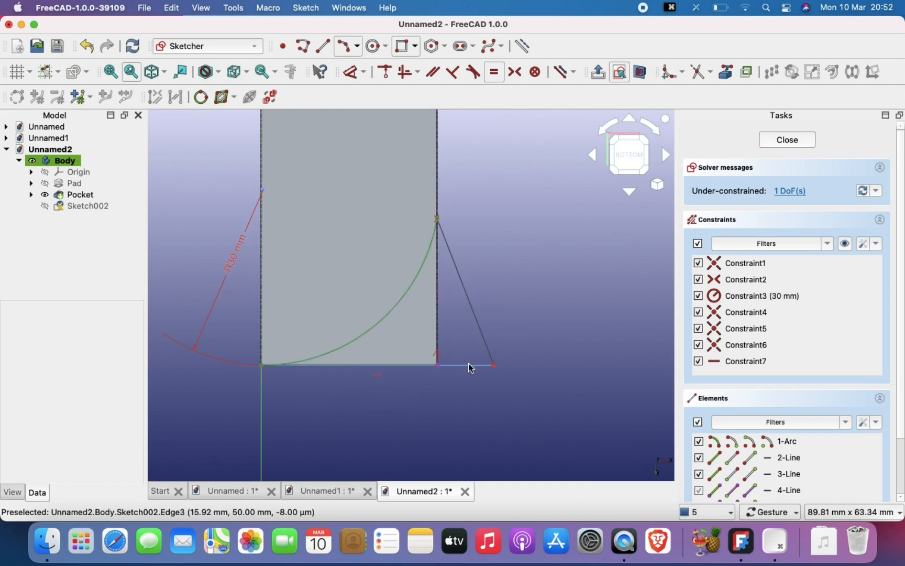
{"action": "left_click", "coordinate": [496, 367]}
{"action": "left_click", "coordinate": [436, 366]}
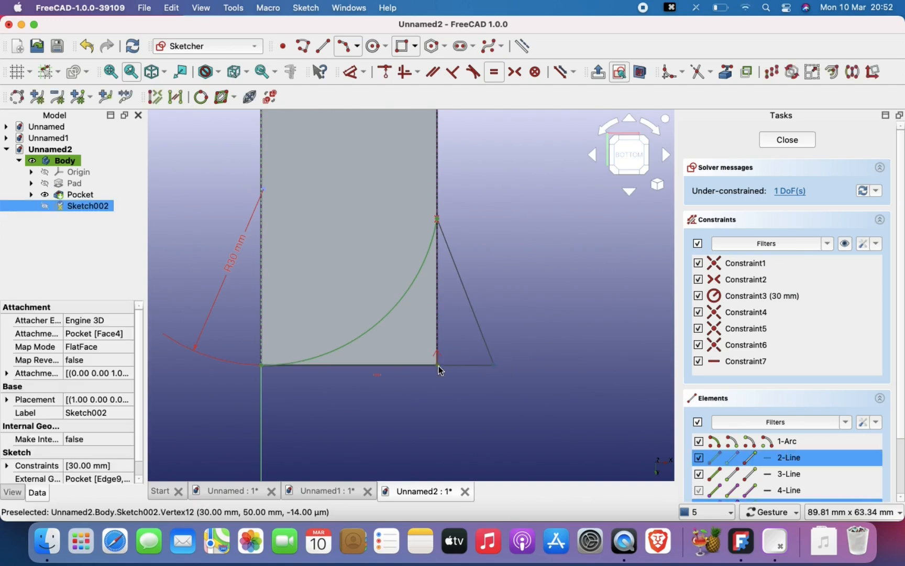
{"action": "left_click", "coordinate": [513, 372]}
{"action": "left_click", "coordinate": [496, 365]}
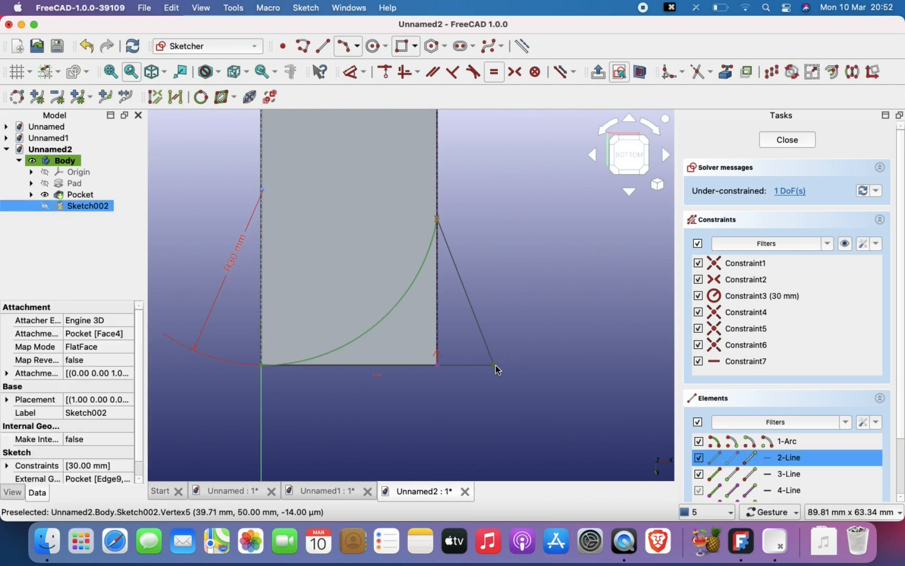
{"action": "left_click", "coordinate": [435, 365]}
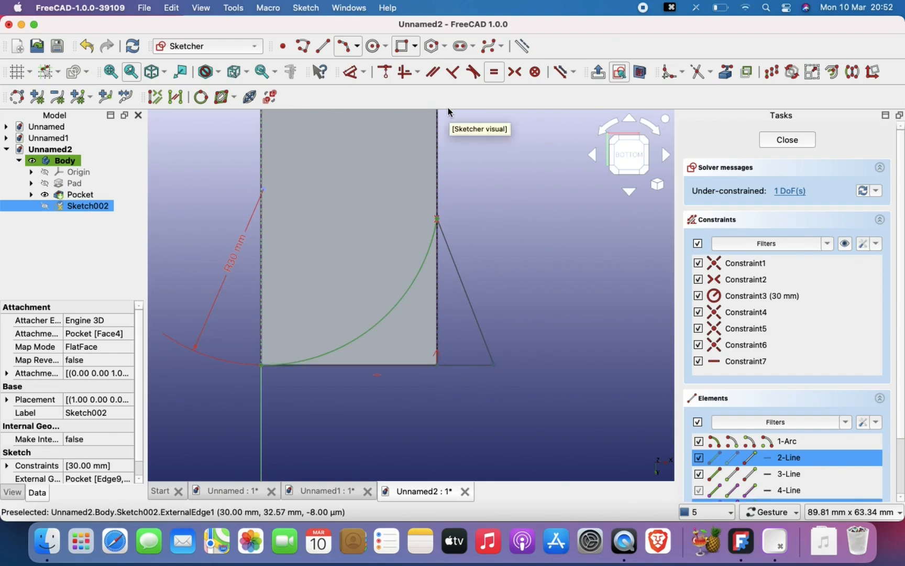
{"action": "left_click", "coordinate": [387, 74]}
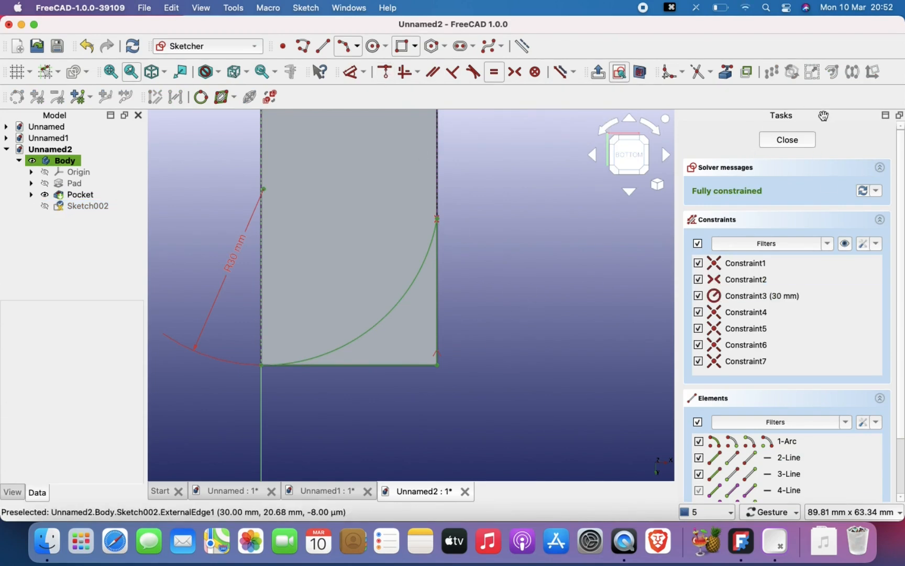
{"action": "left_click", "coordinate": [803, 141]}
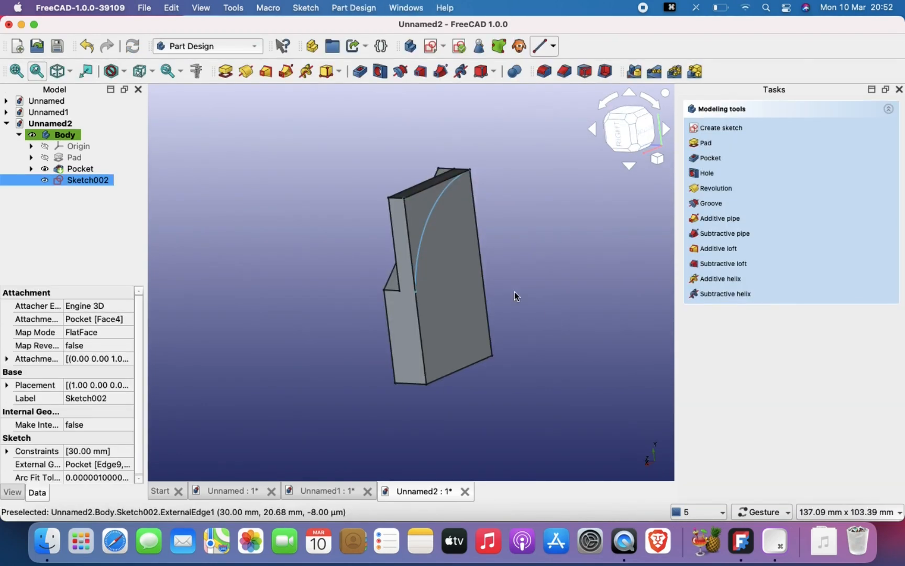
- Create a pocket from the closed arc profile on the block's bottom face
{"action": "left_click_drag", "start_coordinate": [514, 269], "coordinate": [550, 297]}
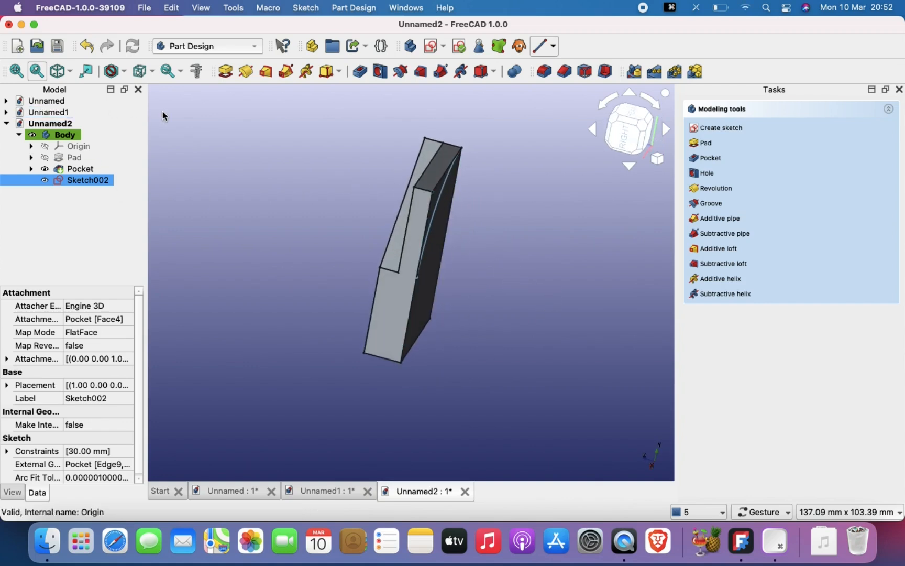
{"action": "left_click", "coordinate": [360, 72]}
{"action": "left_click_drag", "start_coordinate": [495, 230], "coordinate": [473, 236]}
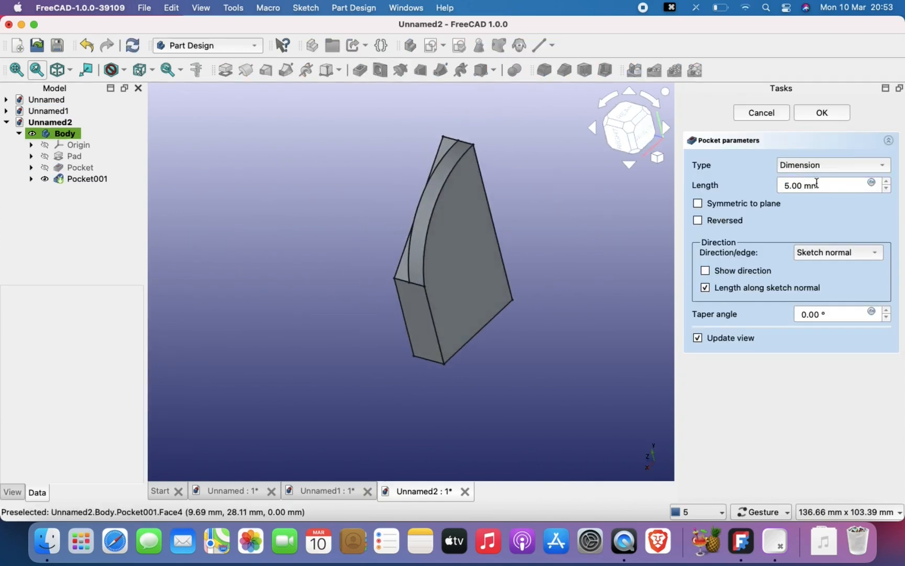
- Set the arc pocket's length to 3 mm and inspect the cut from the side
{"action": "left_click", "coordinate": [791, 185]}
{"action": "key", "text": "BackSpace"}
{"action": "type", "text": "3"}
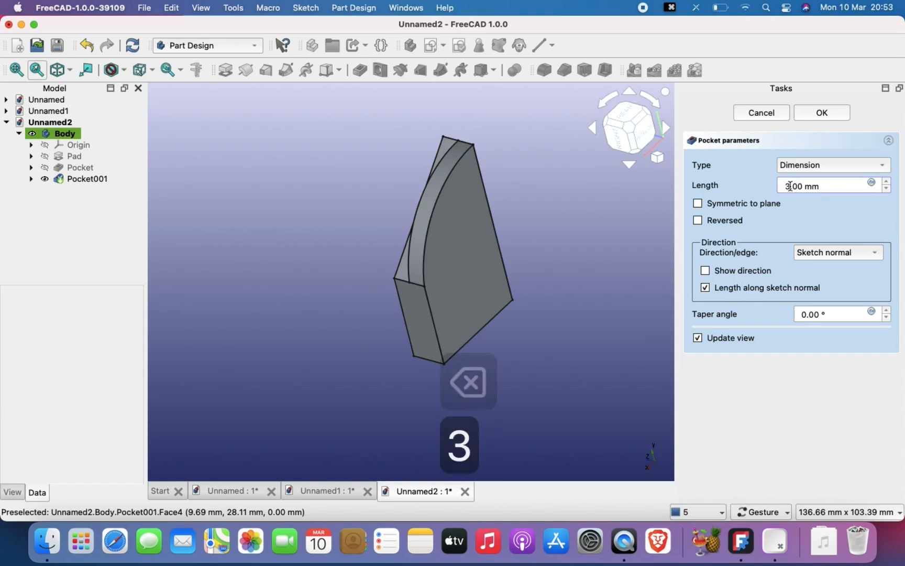
{"action": "mouse_move", "coordinate": [604, 285]}
{"action": "left_mouse_down"}
{"action": "mouse_move", "coordinate": [565, 272]}
{"action": "mouse_move", "coordinate": [542, 281]}
{"action": "mouse_move", "coordinate": [599, 280]}
{"action": "left_mouse_up"}
{"action": "scroll", "coordinate": [456, 203], "scroll_direction": "up", "scroll_amount": 2}
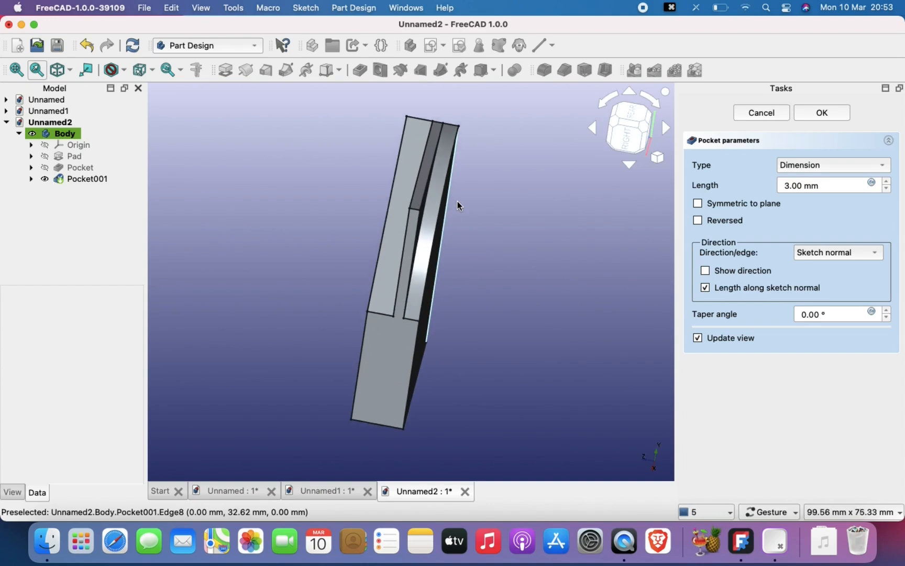
{"action": "mouse_move", "coordinate": [447, 202]}
{"action": "left_mouse_down"}
{"action": "mouse_move", "coordinate": [428, 202]}
{"action": "mouse_move", "coordinate": [440, 214]}
{"action": "left_mouse_up"}
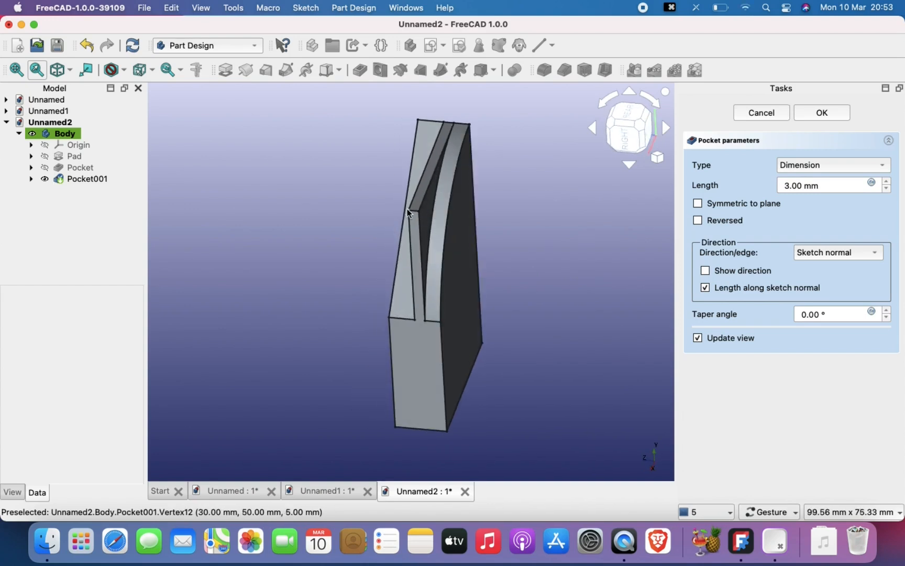
- Change the arc pocket's type to Through all and accept the pocket
{"action": "left_click", "coordinate": [799, 165]}
{"action": "left_click", "coordinate": [813, 182]}
{"action": "left_click_drag", "start_coordinate": [519, 262], "coordinate": [608, 269]}
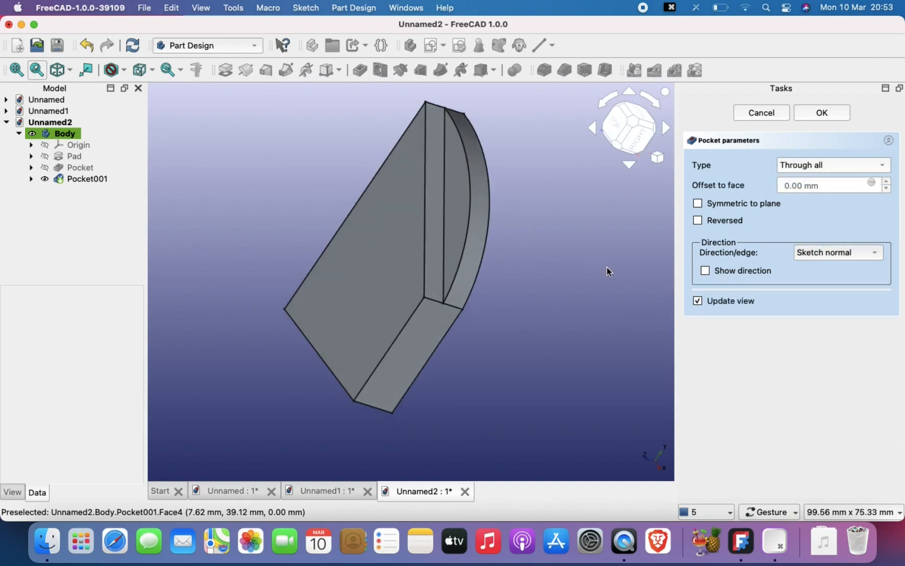
{"action": "left_click", "coordinate": [819, 113]}
- Examine the finished block from several sides, including the triangular pocket on top and the arc cut at its bottom face
{"action": "scroll", "coordinate": [573, 294], "scroll_direction": "down", "scroll_amount": 3}
{"action": "left_click_drag", "start_coordinate": [576, 351], "coordinate": [463, 318]}
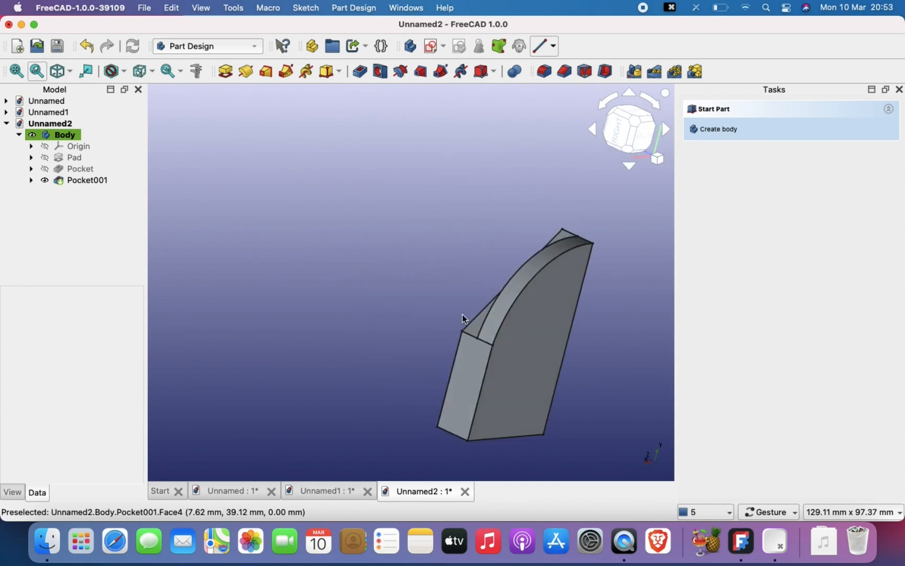
{"action": "right_click_drag", "start_coordinate": [463, 318], "coordinate": [369, 280]}
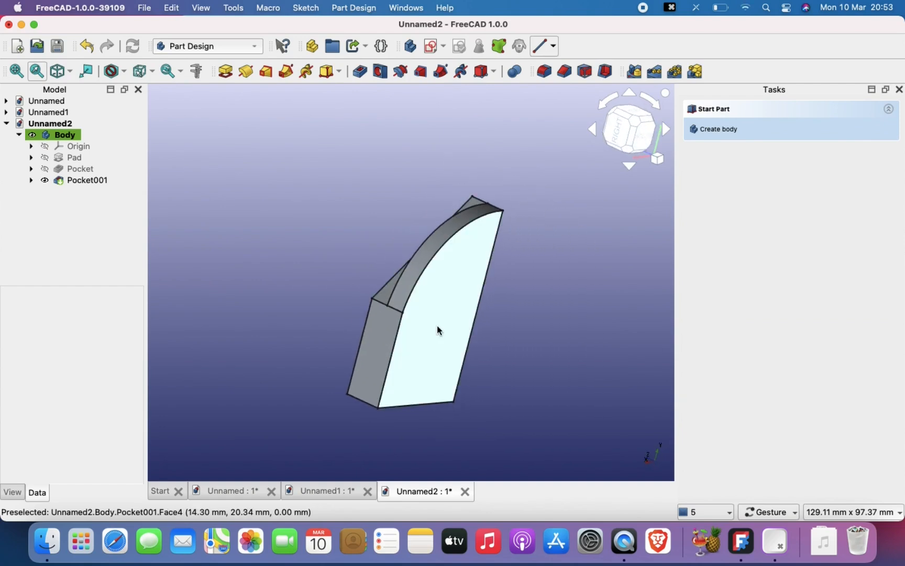
{"action": "scroll", "coordinate": [437, 324], "scroll_direction": "up", "scroll_amount": 3}
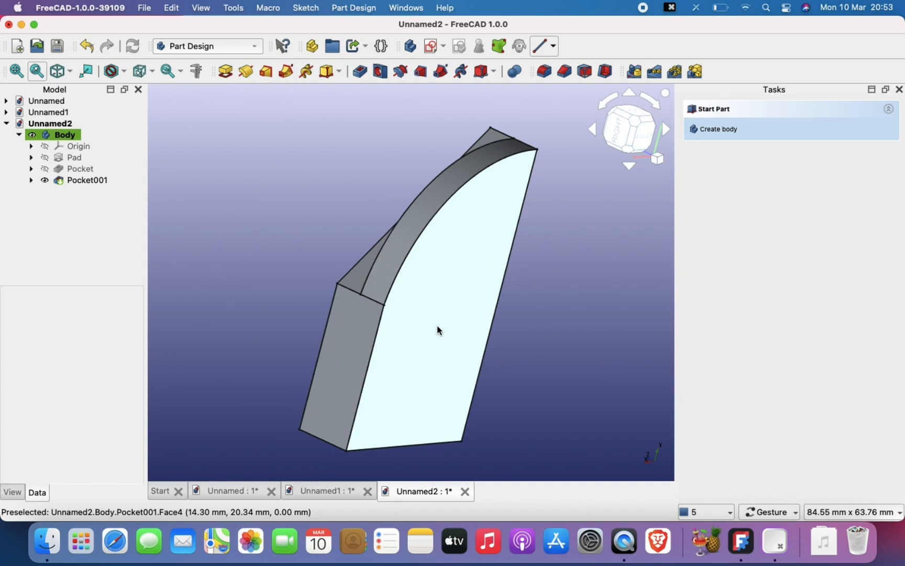
{"action": "scroll", "coordinate": [437, 325], "scroll_direction": "up", "scroll_amount": 2}
{"action": "left_click_drag", "start_coordinate": [436, 325], "coordinate": [558, 331]}
{"action": "scroll", "coordinate": [455, 252], "scroll_direction": "down", "scroll_amount": 3}
{"action": "left_click_drag", "start_coordinate": [454, 252], "coordinate": [464, 322]}
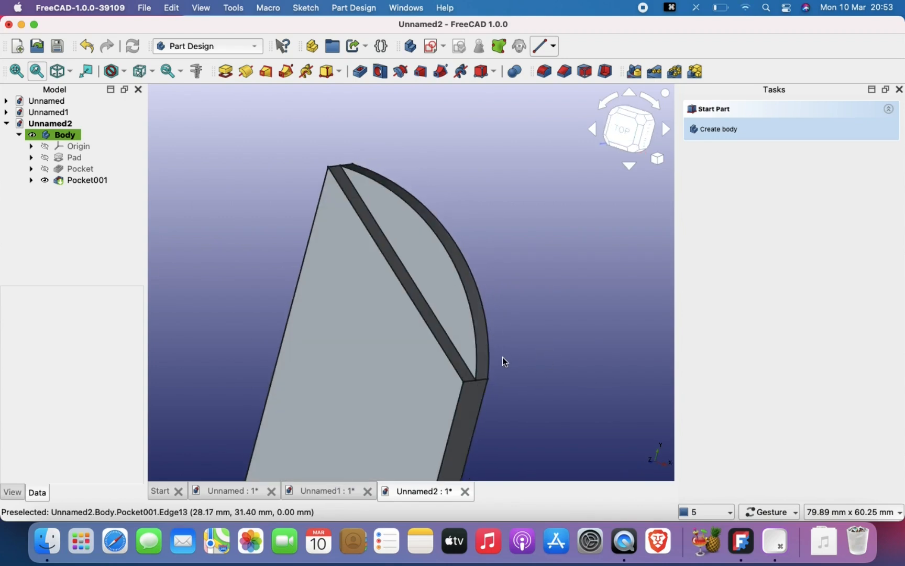
{"action": "scroll", "coordinate": [500, 381], "scroll_direction": "down", "scroll_amount": 2}
{"action": "right_click_drag", "start_coordinate": [500, 381], "coordinate": [487, 307]}
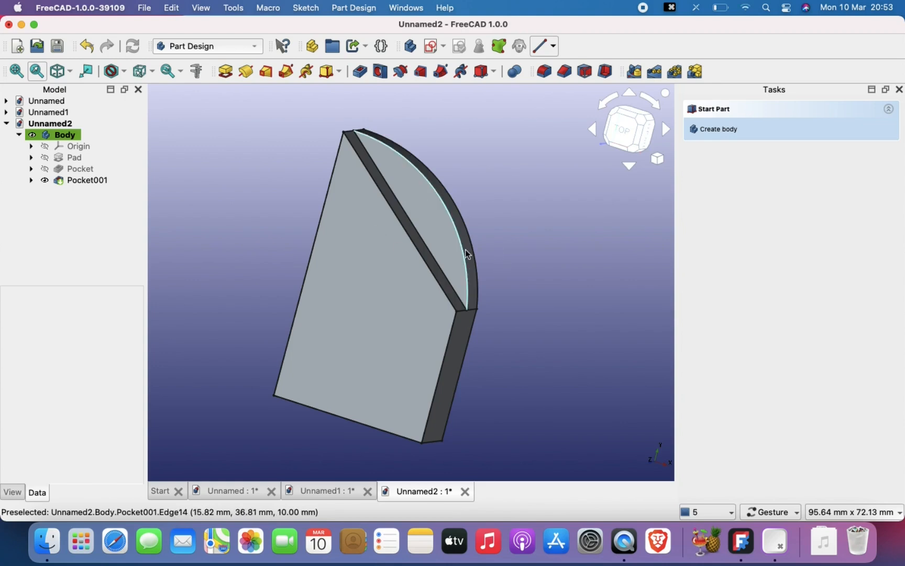
{"action": "left_click_drag", "start_coordinate": [578, 325], "coordinate": [494, 340]}
{"action": "right_click_drag", "start_coordinate": [493, 336], "coordinate": [433, 369]}
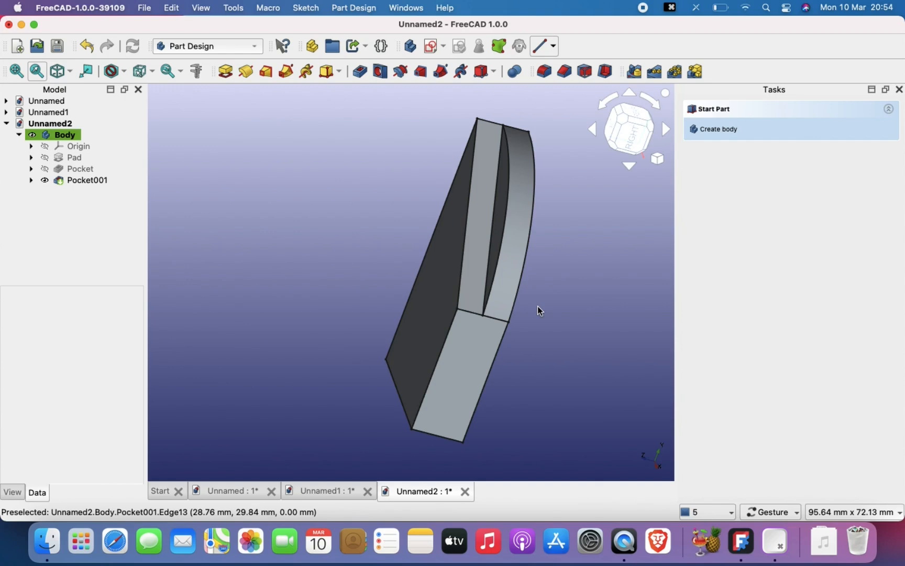
{"action": "right_click_drag", "start_coordinate": [533, 246], "coordinate": [500, 265]}
{"action": "left_click_drag", "start_coordinate": [586, 275], "coordinate": [418, 324]}
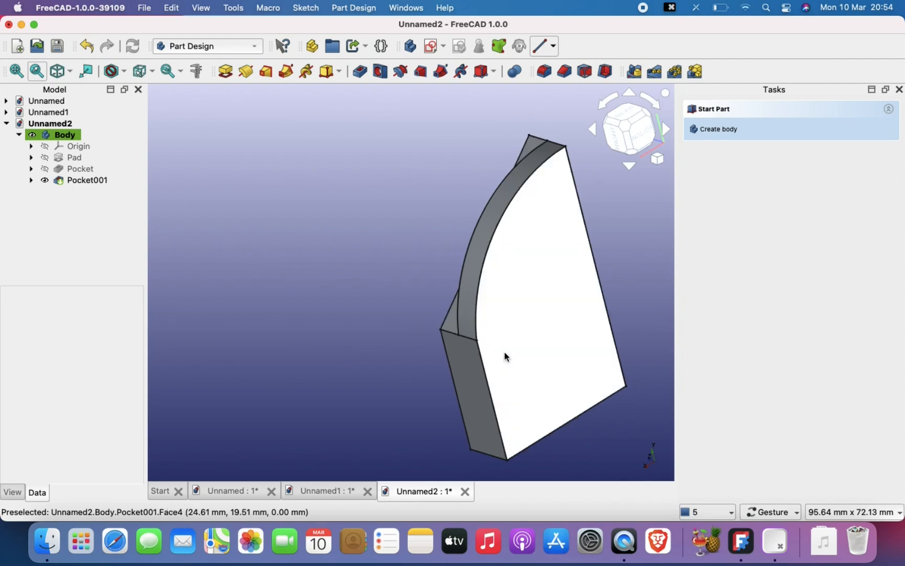
{"action": "right_click_drag", "start_coordinate": [518, 347], "coordinate": [401, 348]}
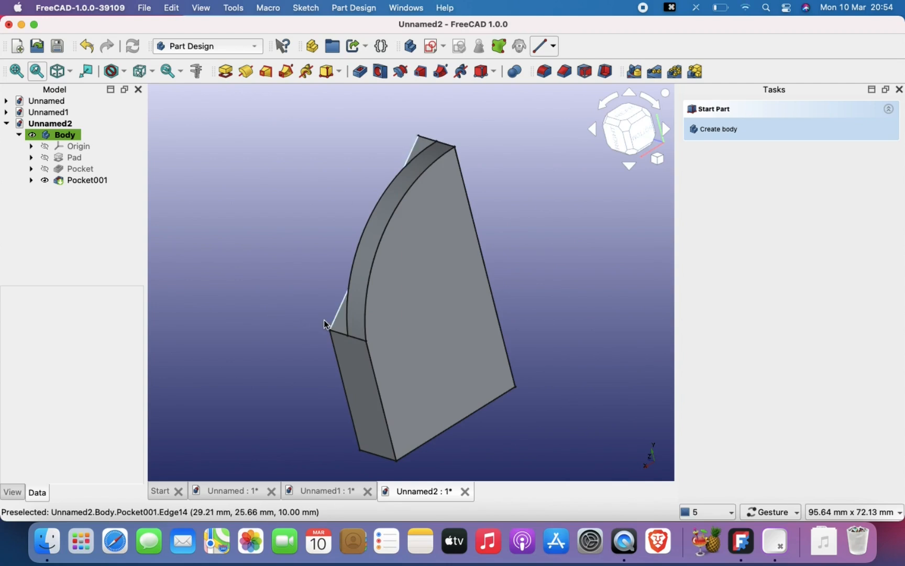
{"action": "left_click_drag", "start_coordinate": [380, 337], "coordinate": [576, 351]}
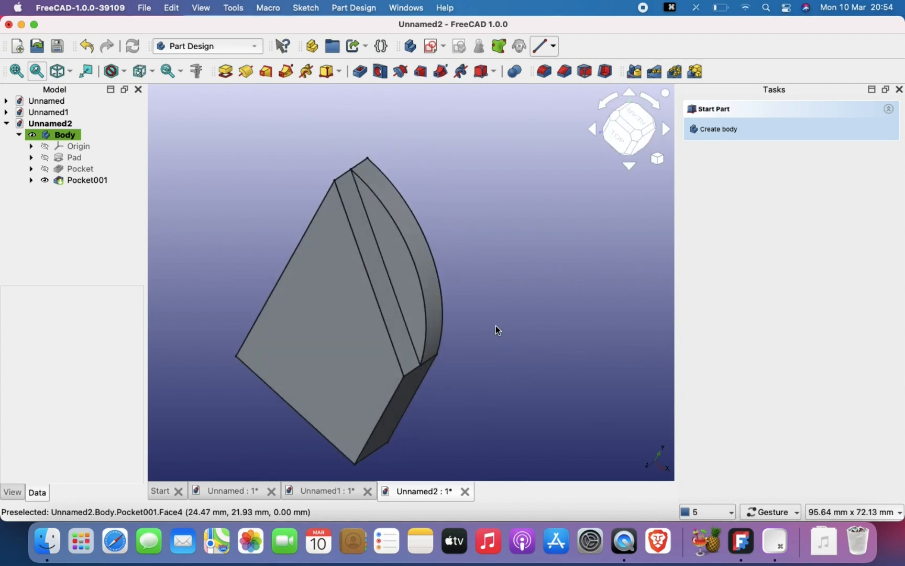